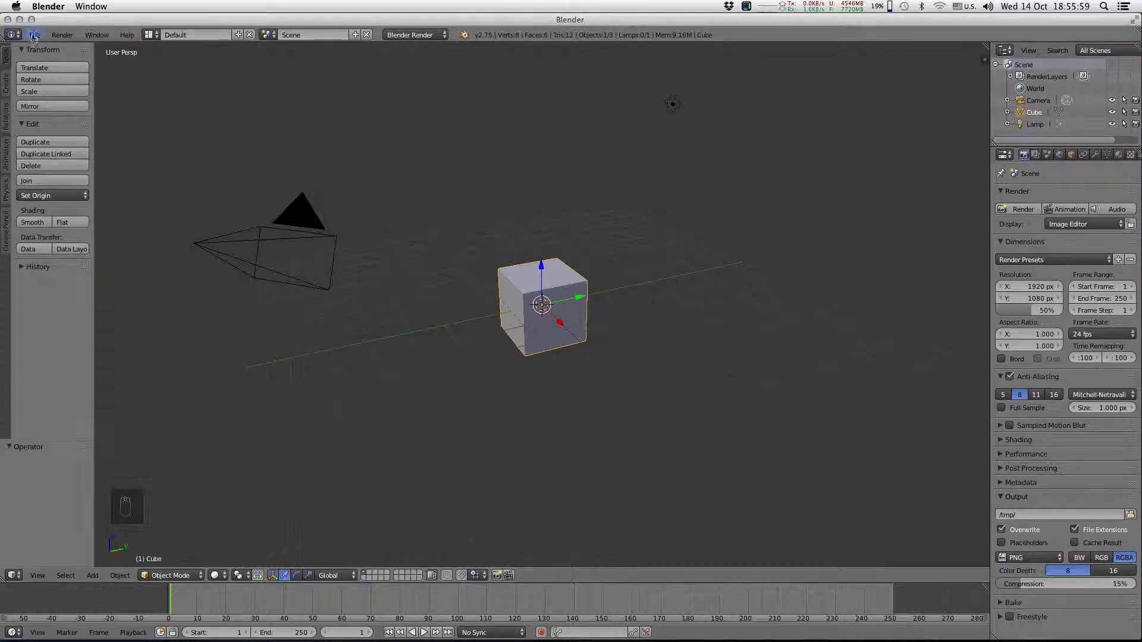
Review the Input settings in User Preferences and close the window
click(34, 34)
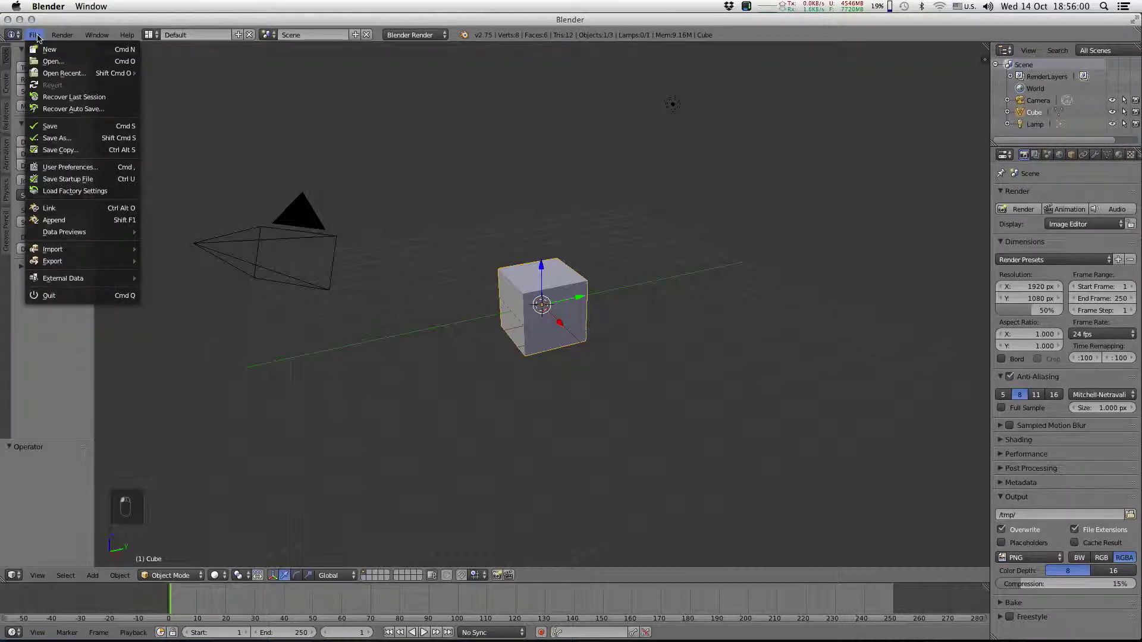
click(61, 167)
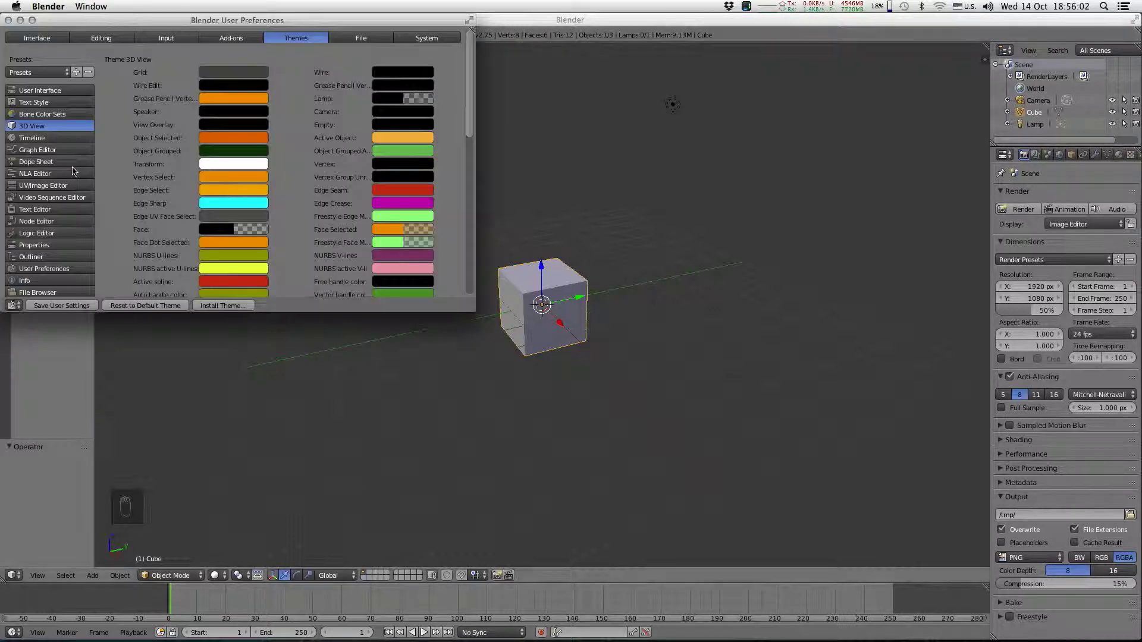
click(168, 40)
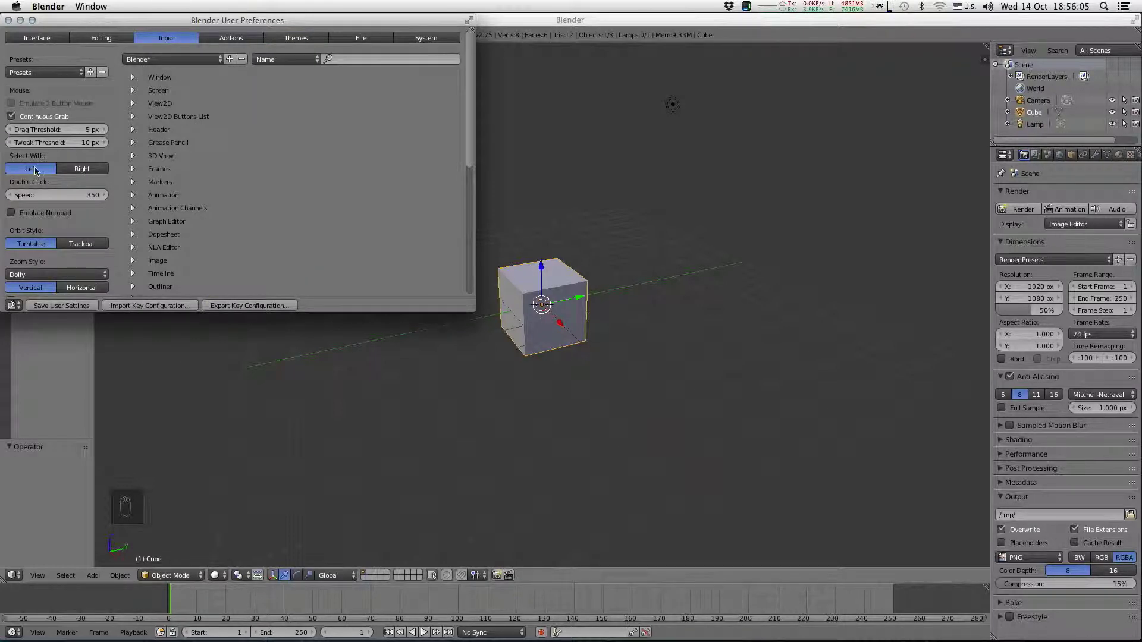
click(10, 19)
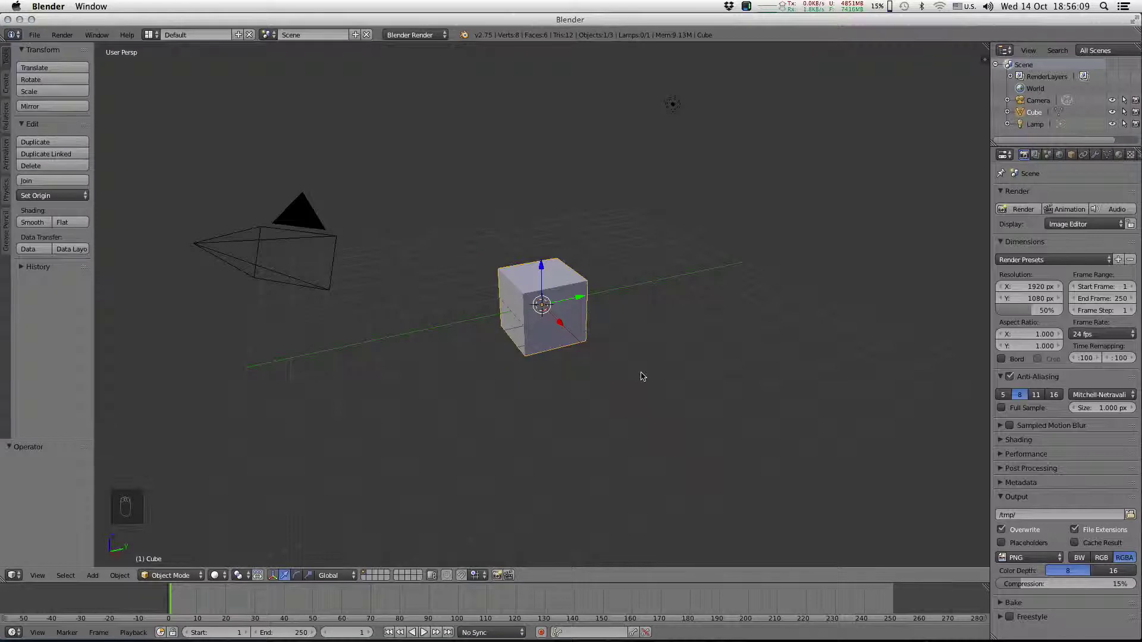
From top orthographic view, select everything and delete the default cube, camera and lamp
key(KP_7)
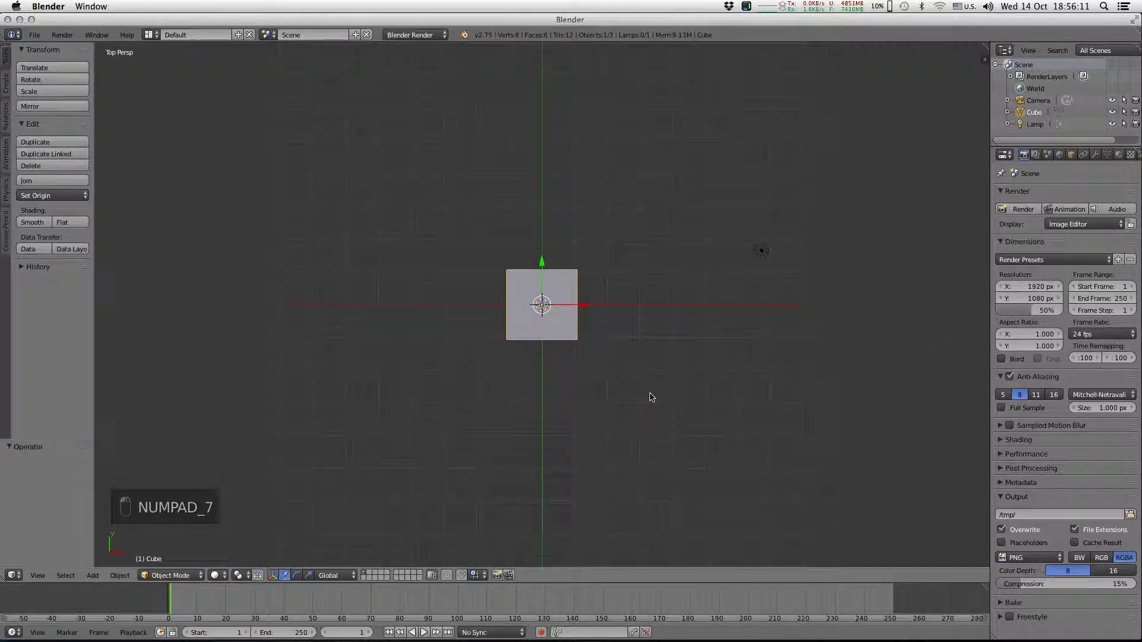
key(KP_5)
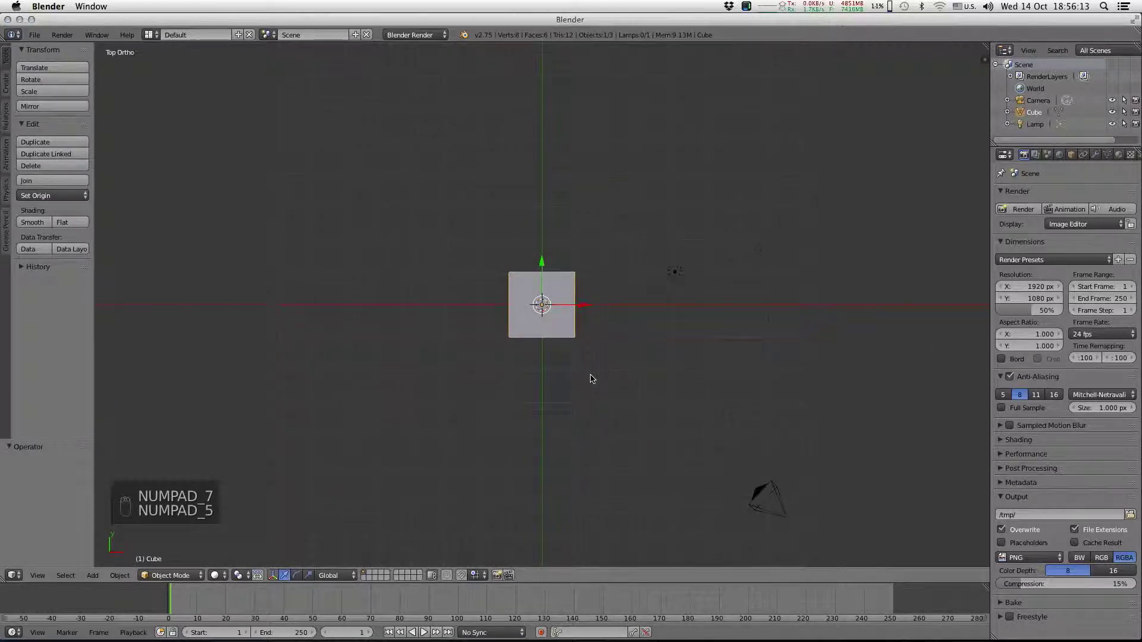
key(a)
key(a)
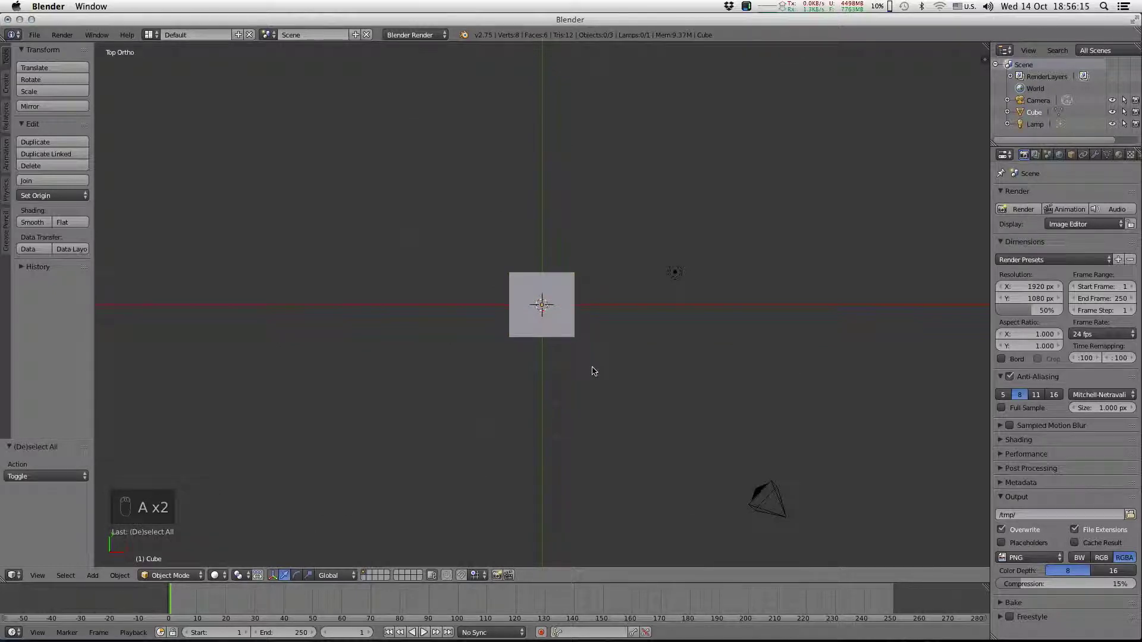
key(a)
key(x)
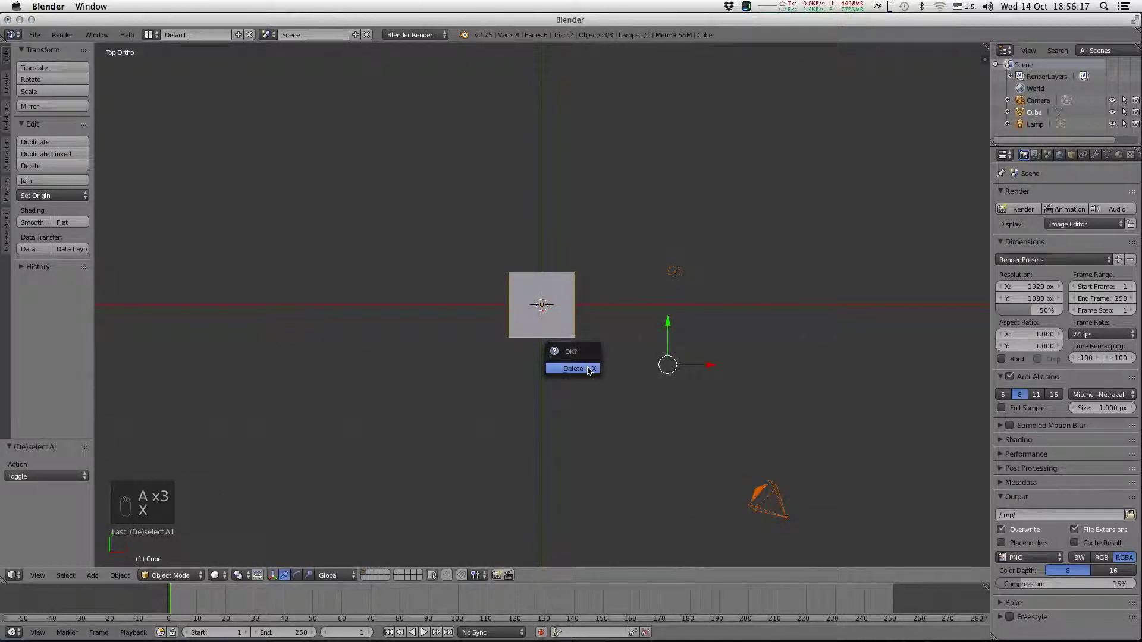
click(589, 369)
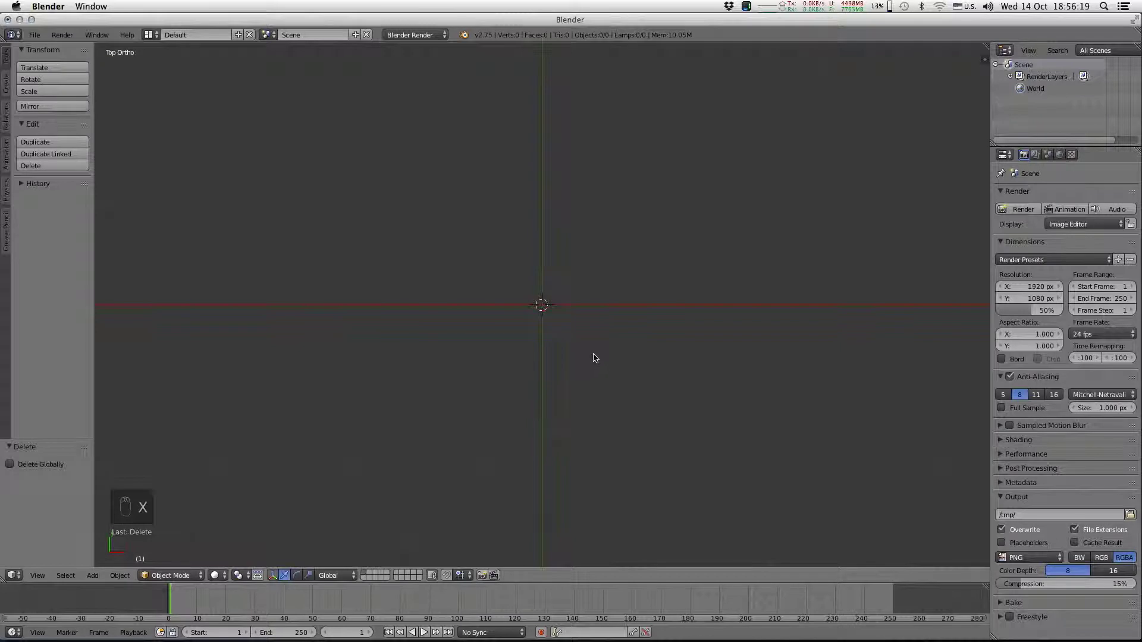
key(shift+a)
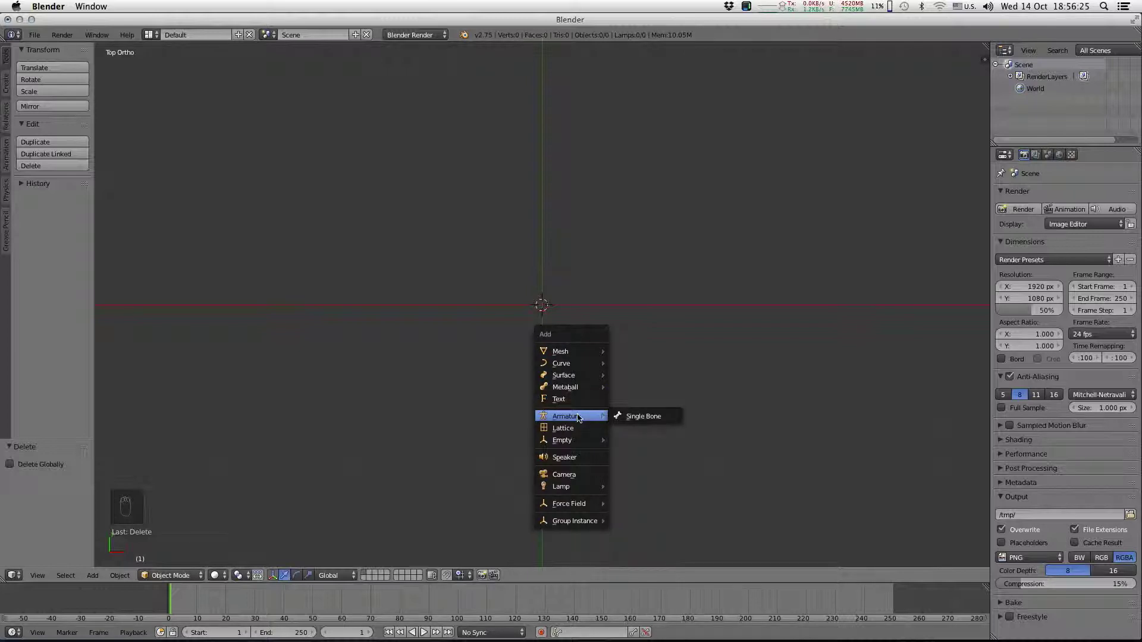
mouse_move(563, 440)
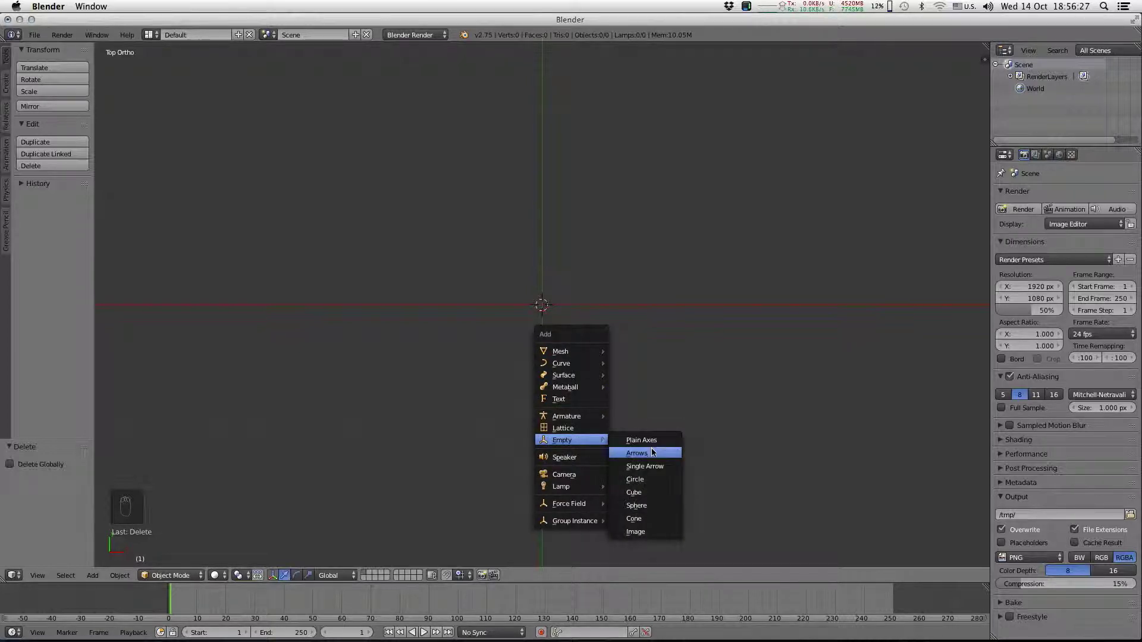
Add a cube empty sized about 0.51 at the origin, then a plain-axes empty at the same spot
click(655, 492)
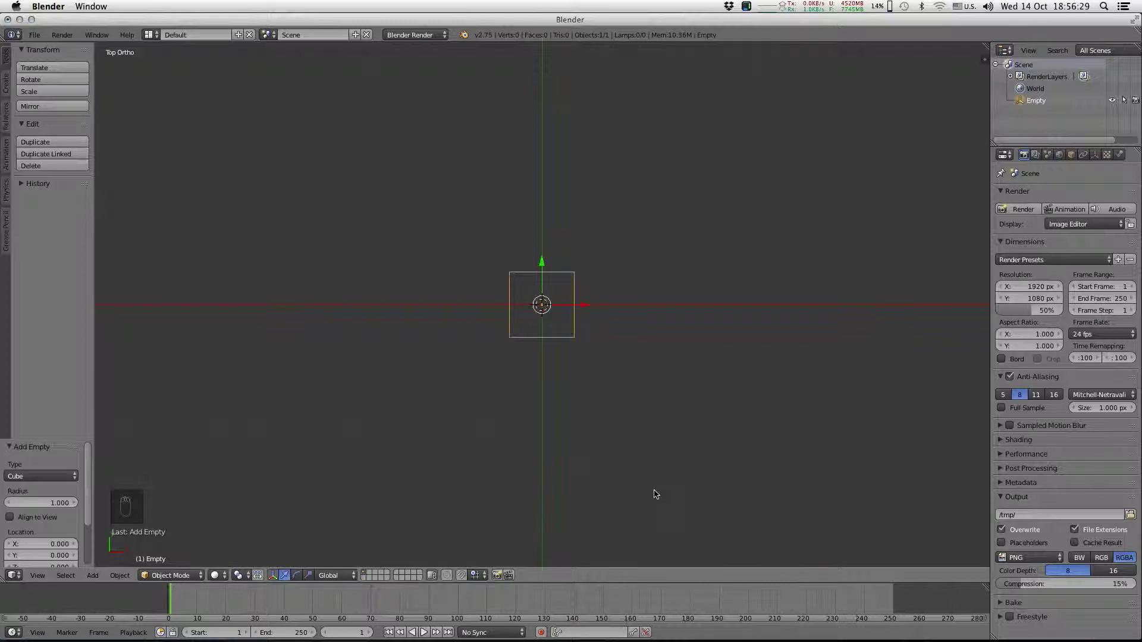
click(1095, 154)
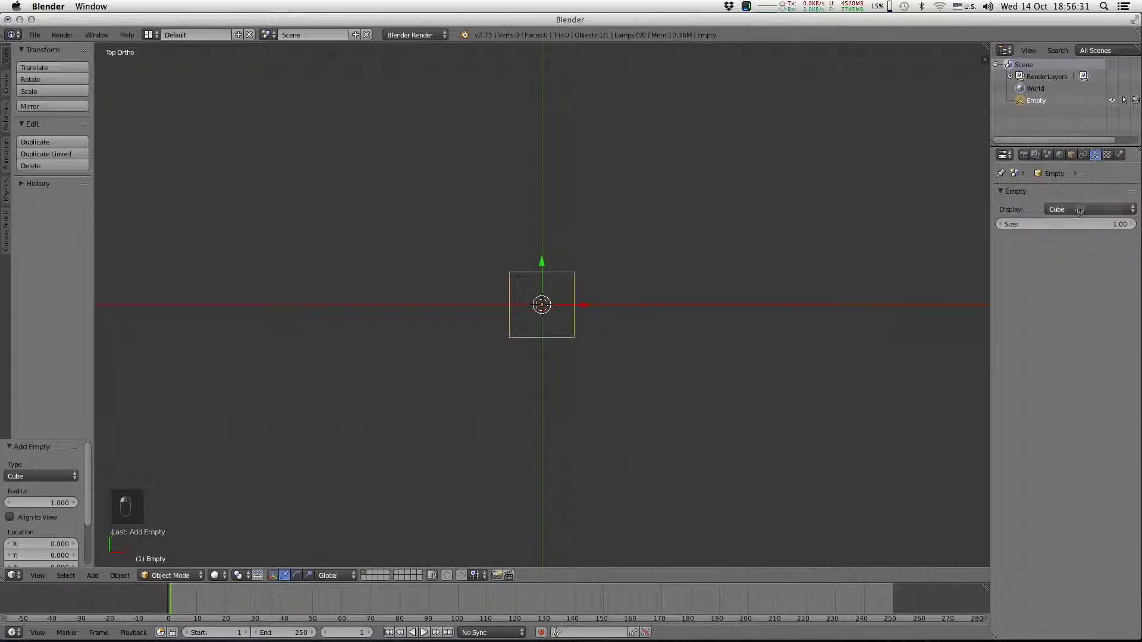
drag(1082, 223, 1044, 223)
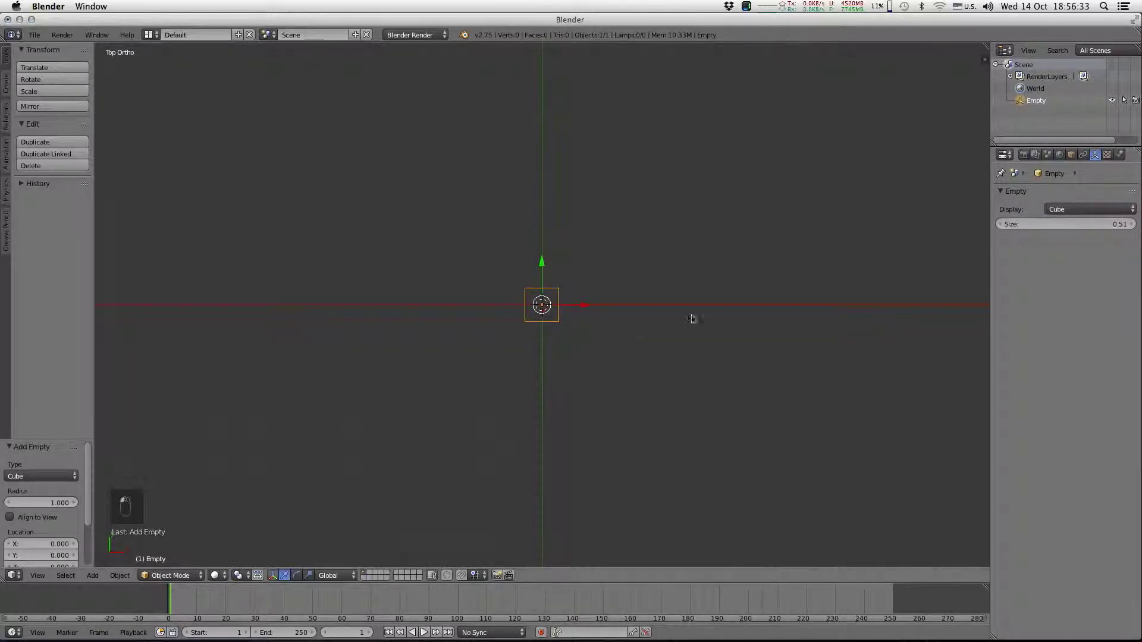
key(shift+a)
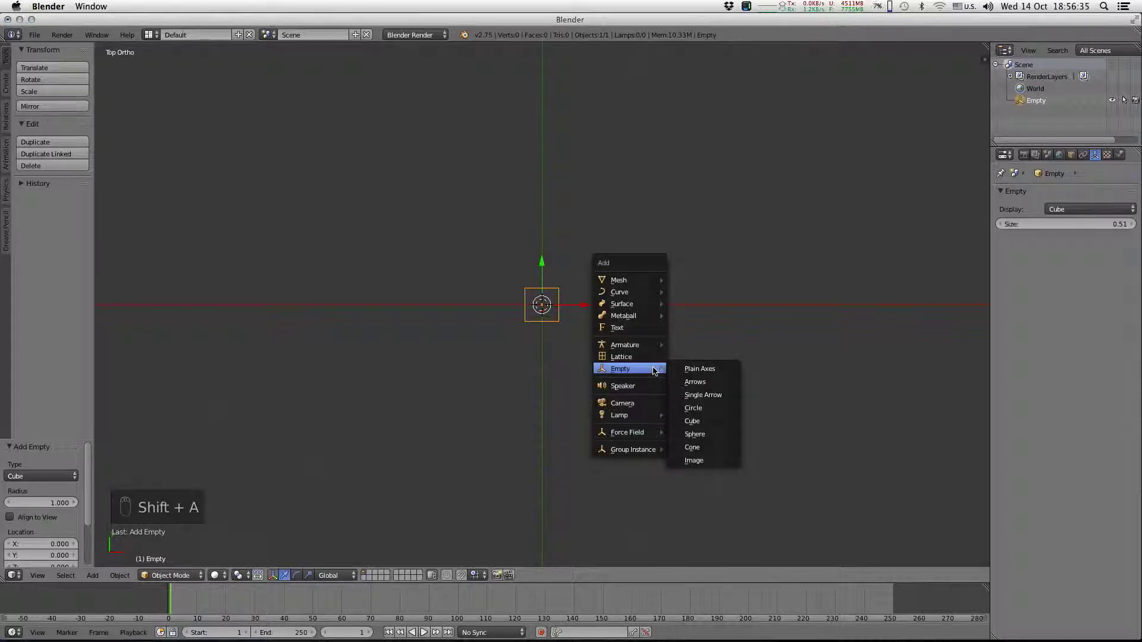
click(733, 373)
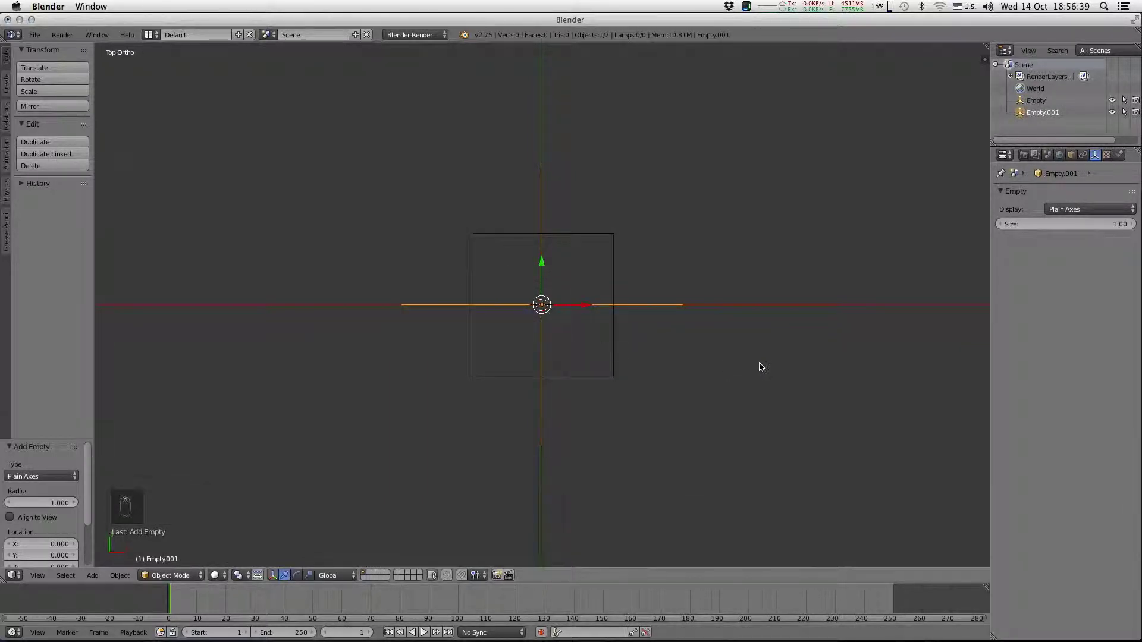
Add a UV sphere at the origin and scale it down to 0.065
key(shift+a)
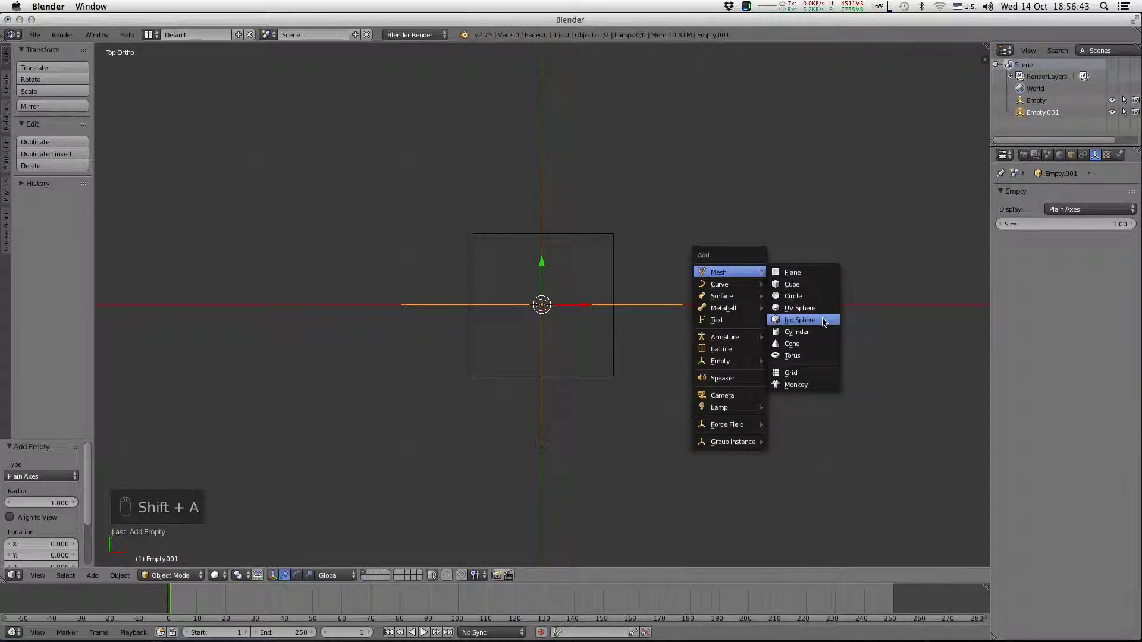
click(817, 309)
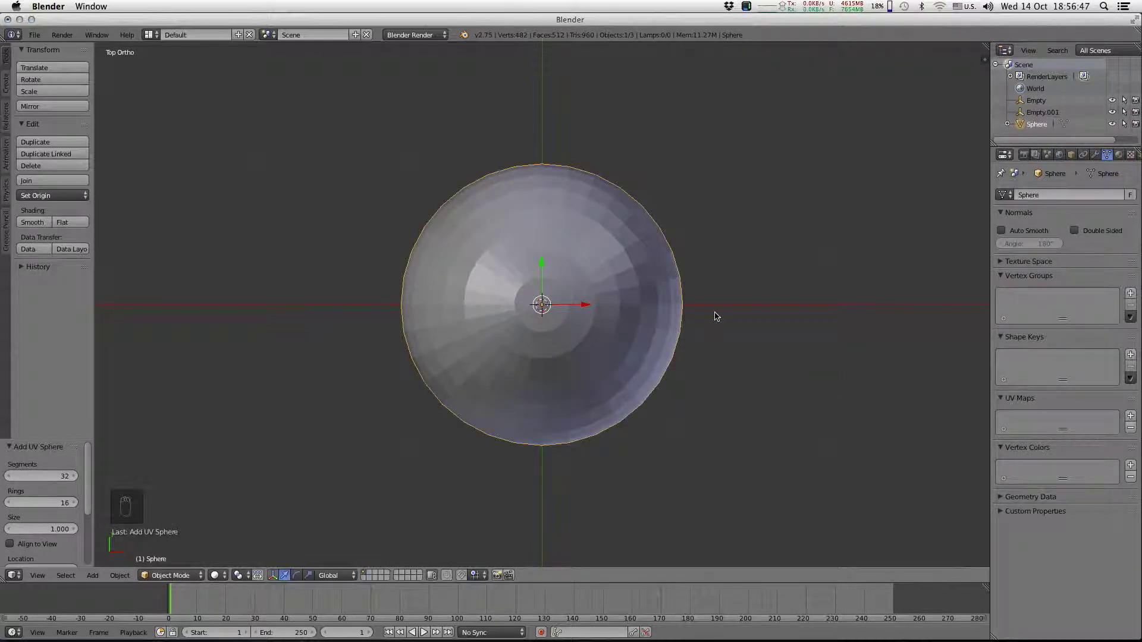
key(s)
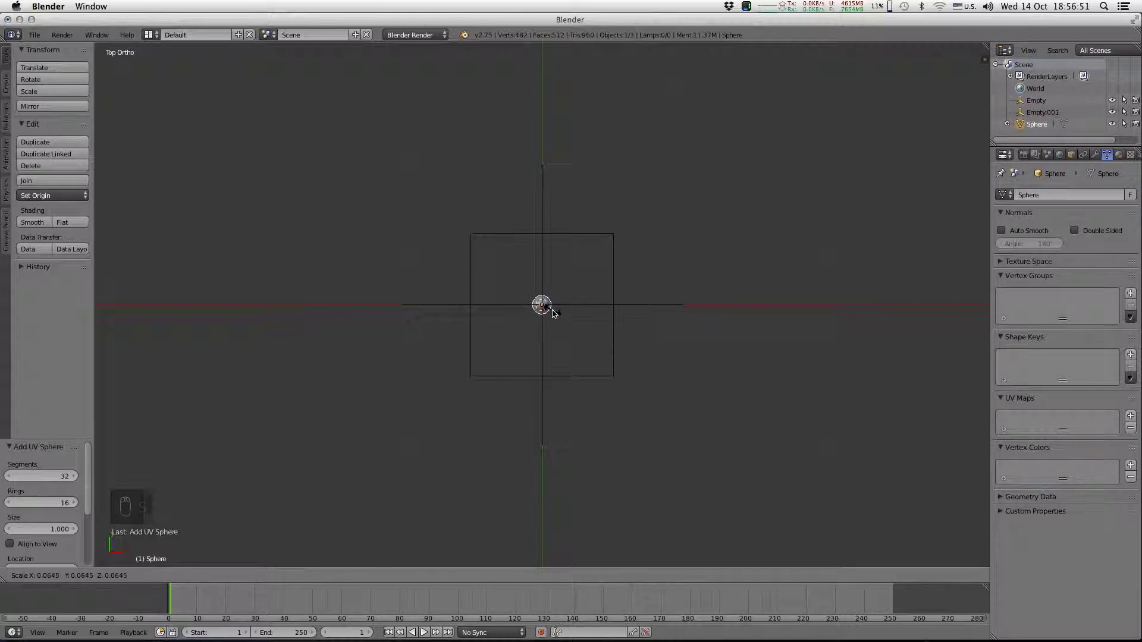
click(551, 311)
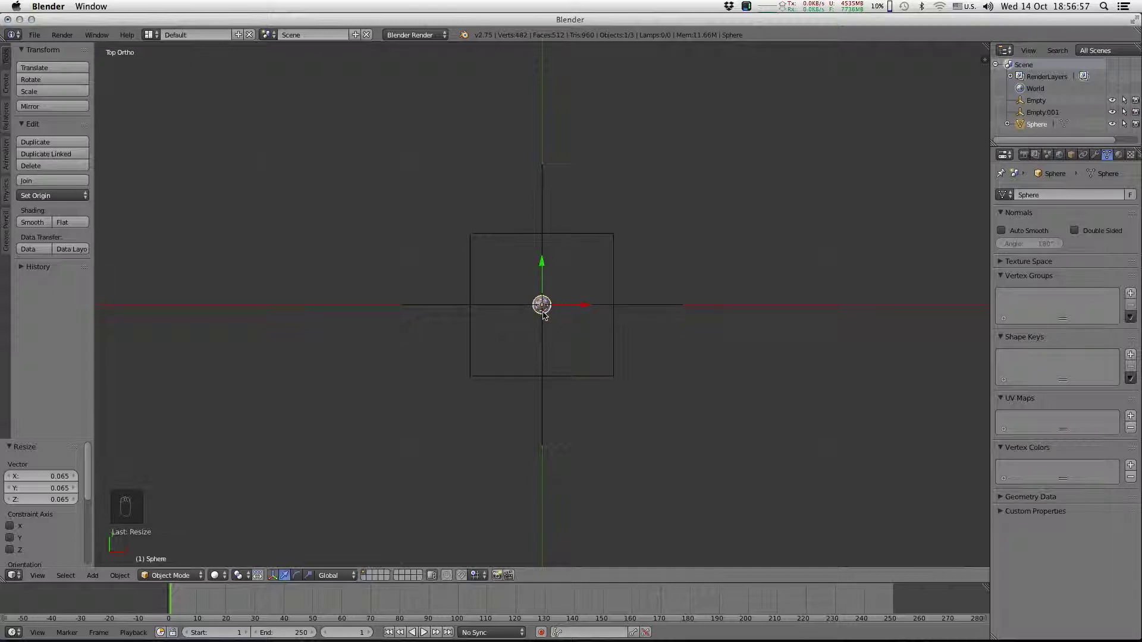
Parent the sphere to the plain-axes empty Empty.001
right_click(656, 307)
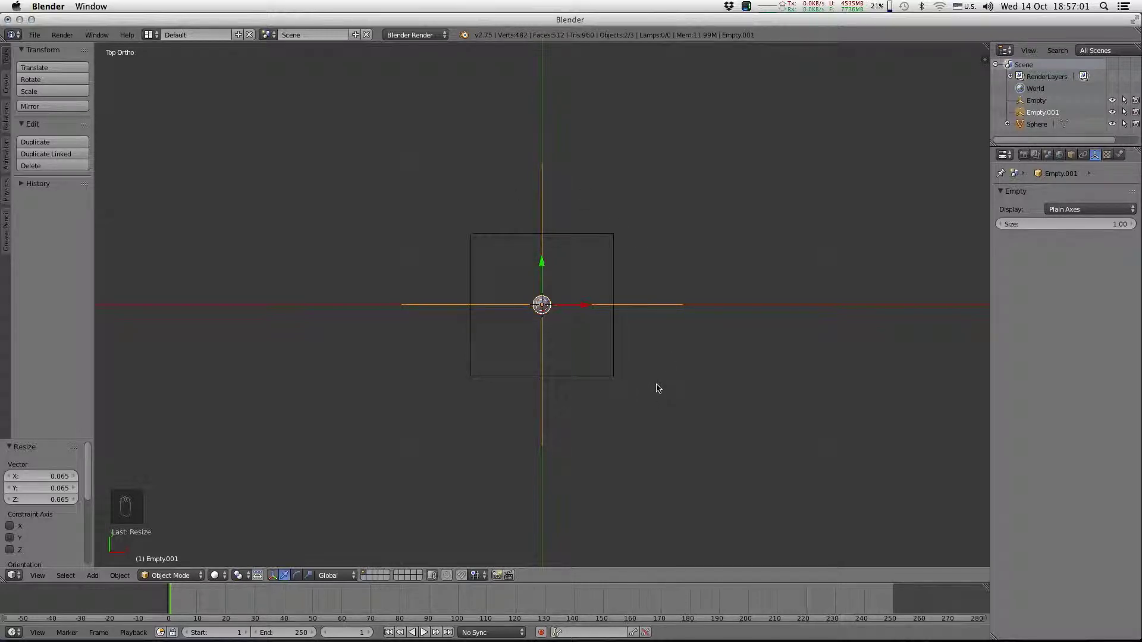
key(ctrl+p)
click(594, 328)
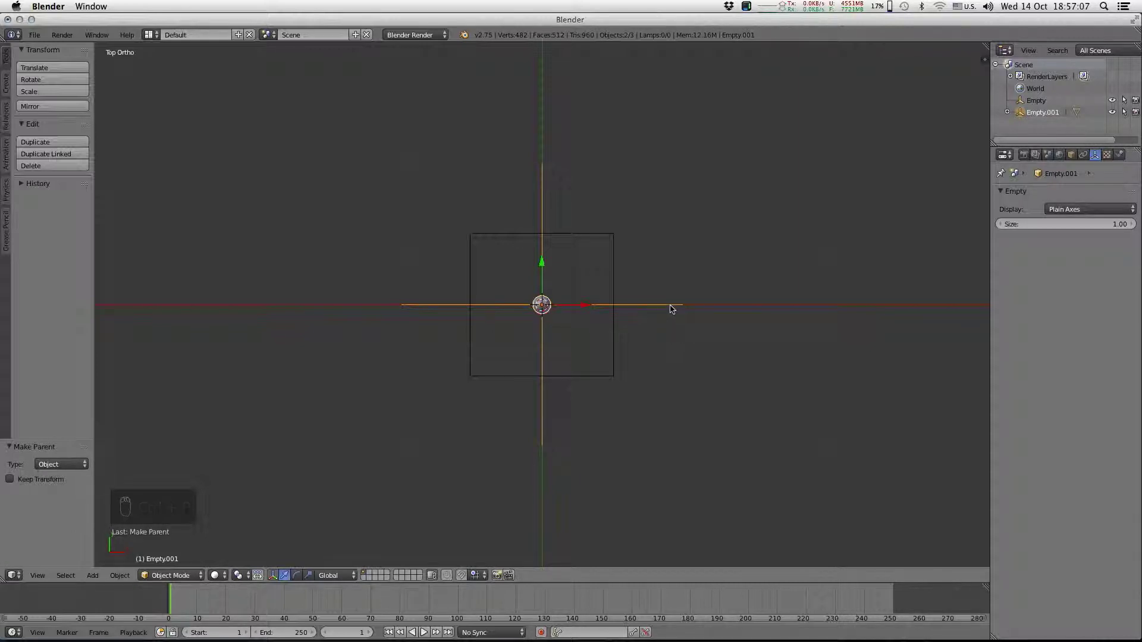
Parent Empty.001 to the cube empty, then select Empty.001 alone
key(a)
right_click(671, 309)
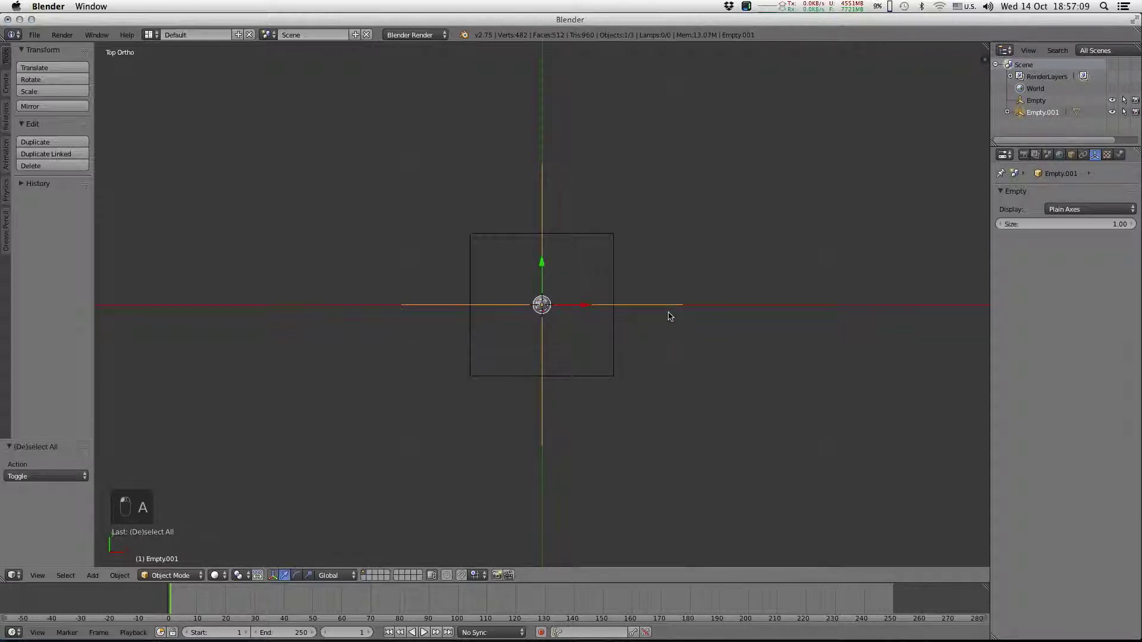
right_click(603, 239)
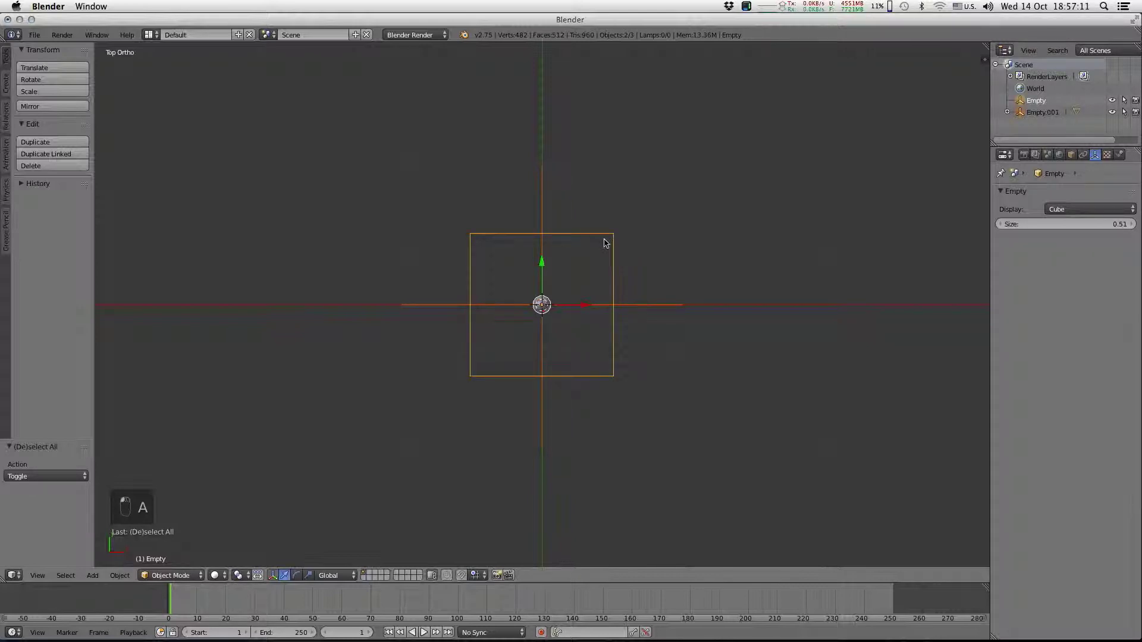
key(ctrl+p)
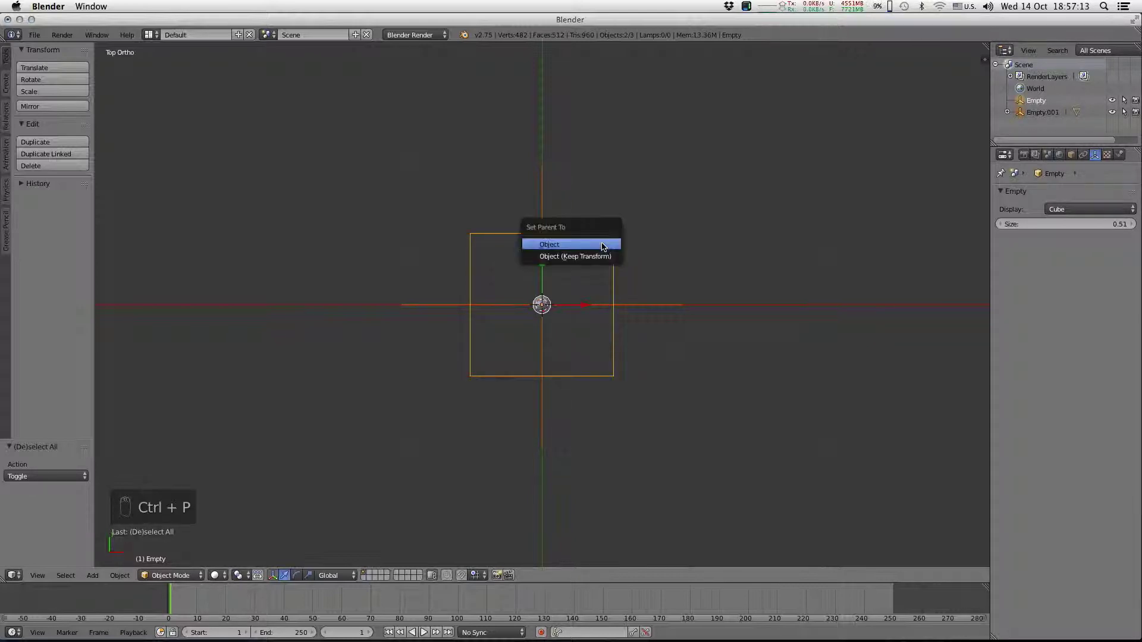
click(602, 246)
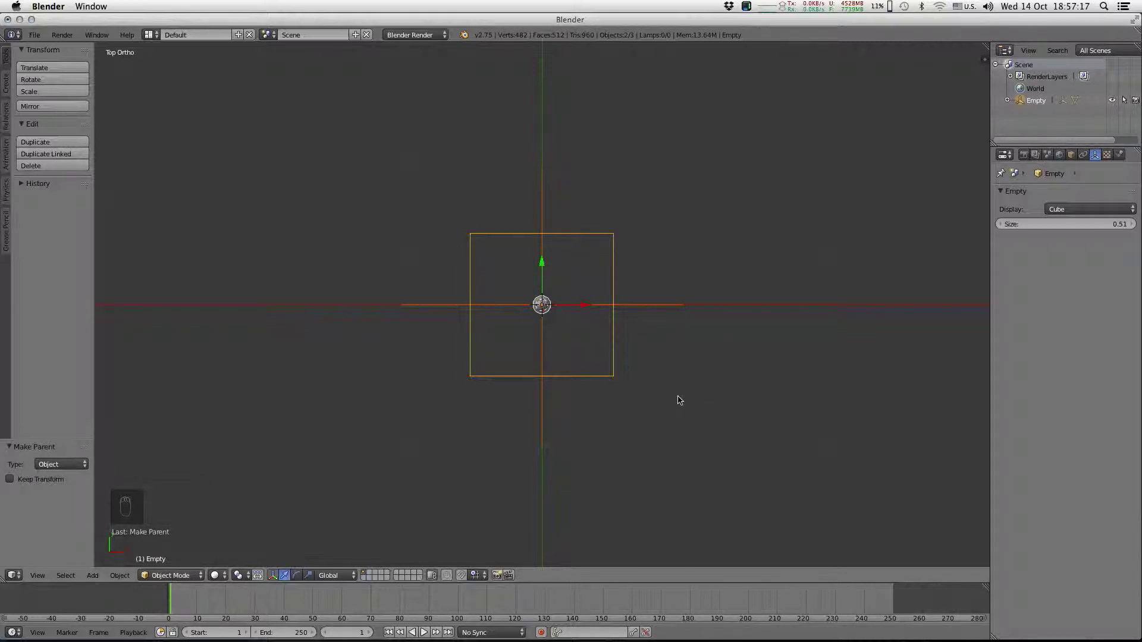
key(a)
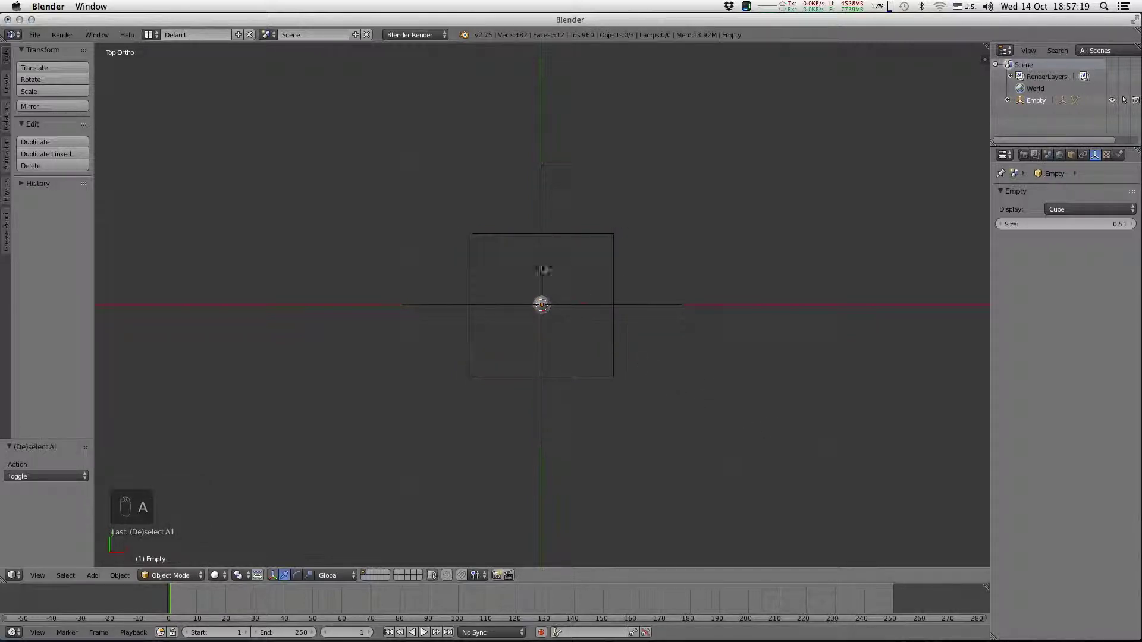
click(542, 271)
Move Empty.001 with its sphere to Y 1.477, away from the cube empty
drag(541, 269, 556, 59)
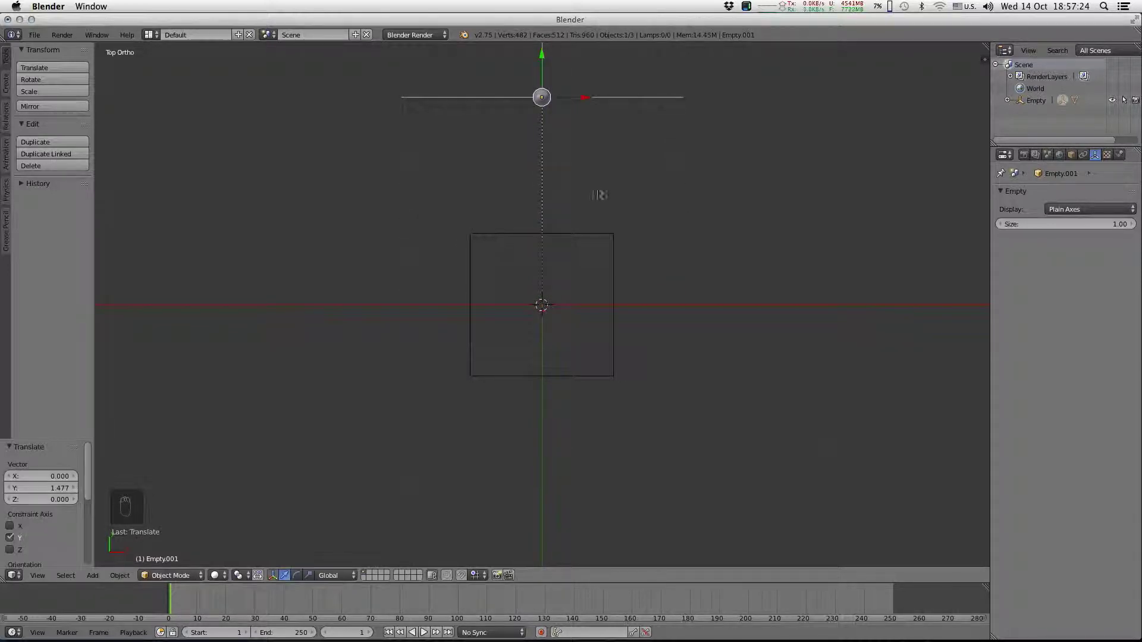
click(578, 233)
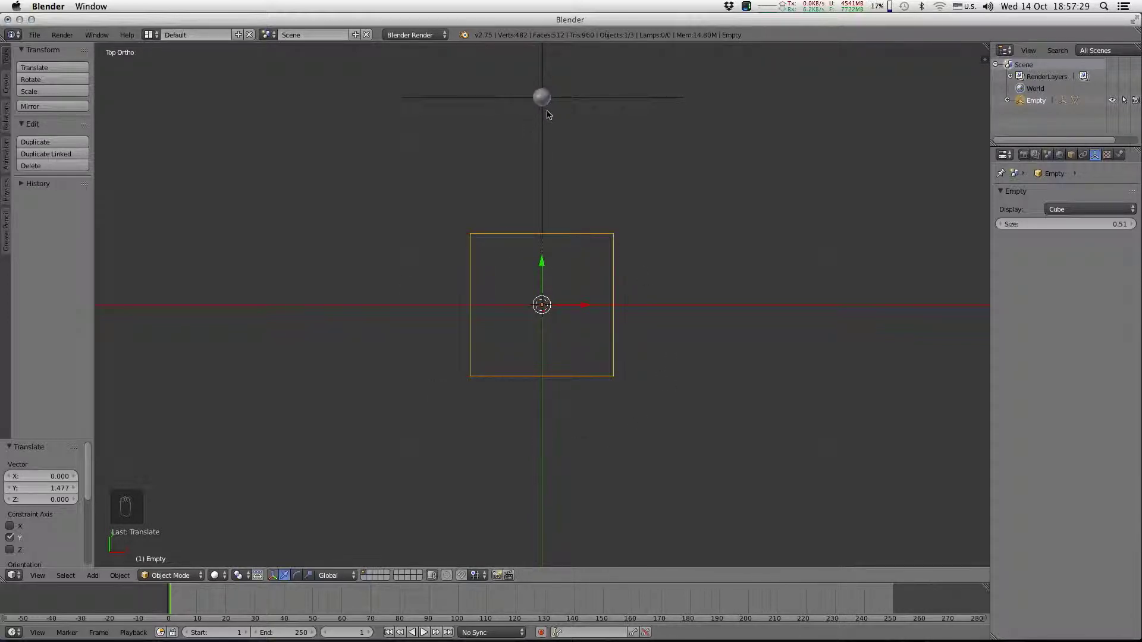
right_click(547, 109)
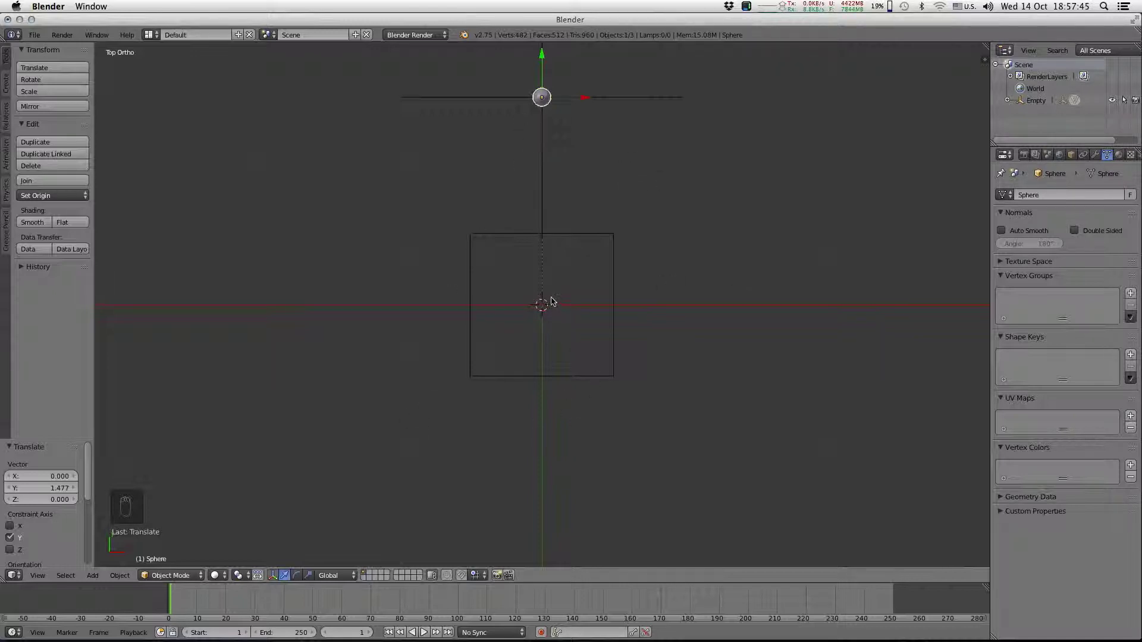
shift+middle_drag(551, 302, 536, 343)
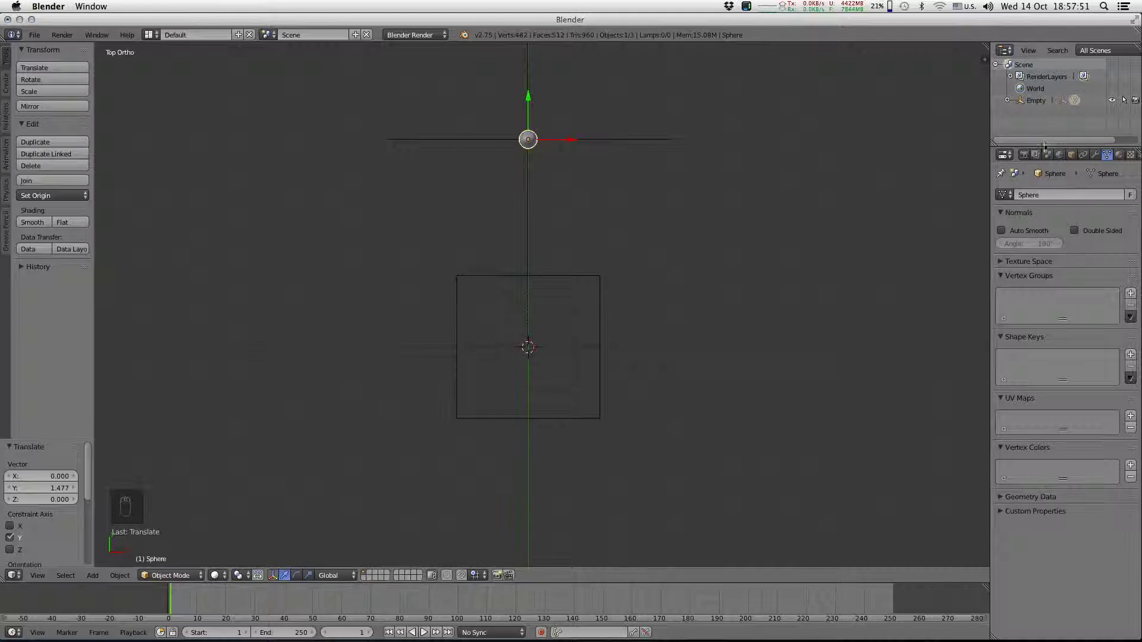
Find the sphere in the outliner hierarchy and add a particle system to it
click(1008, 100)
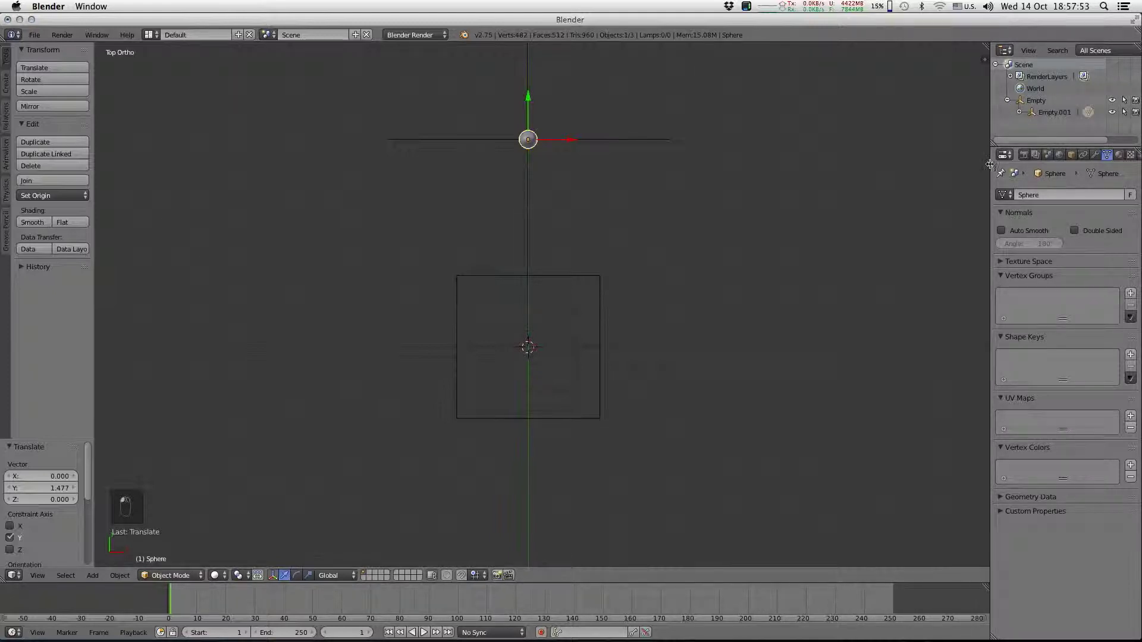
drag(992, 167, 931, 165)
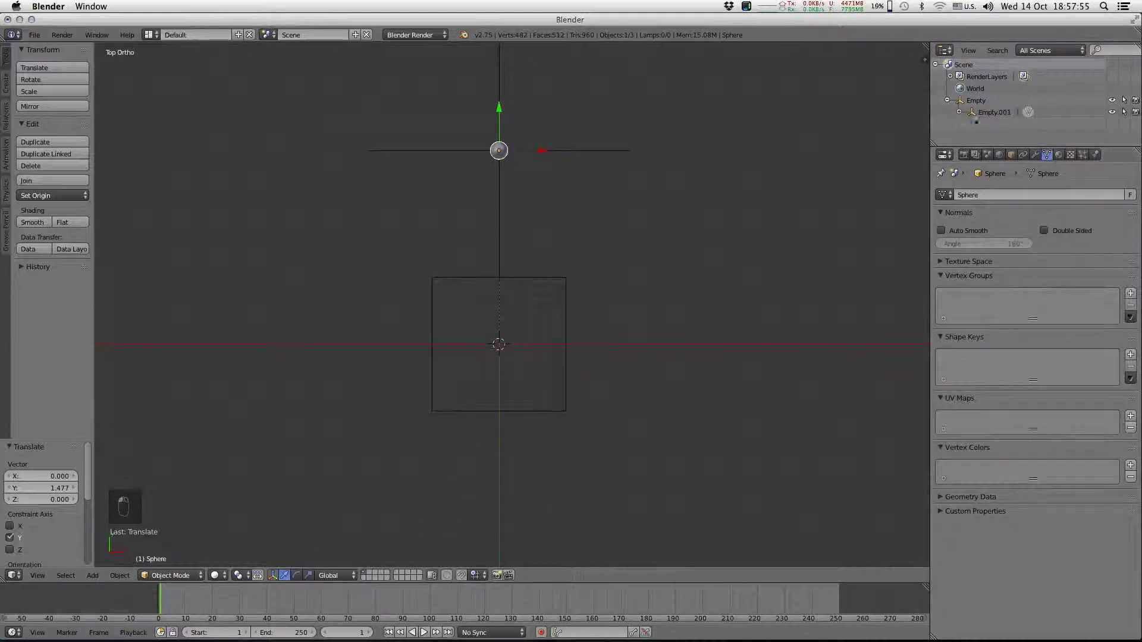
click(960, 113)
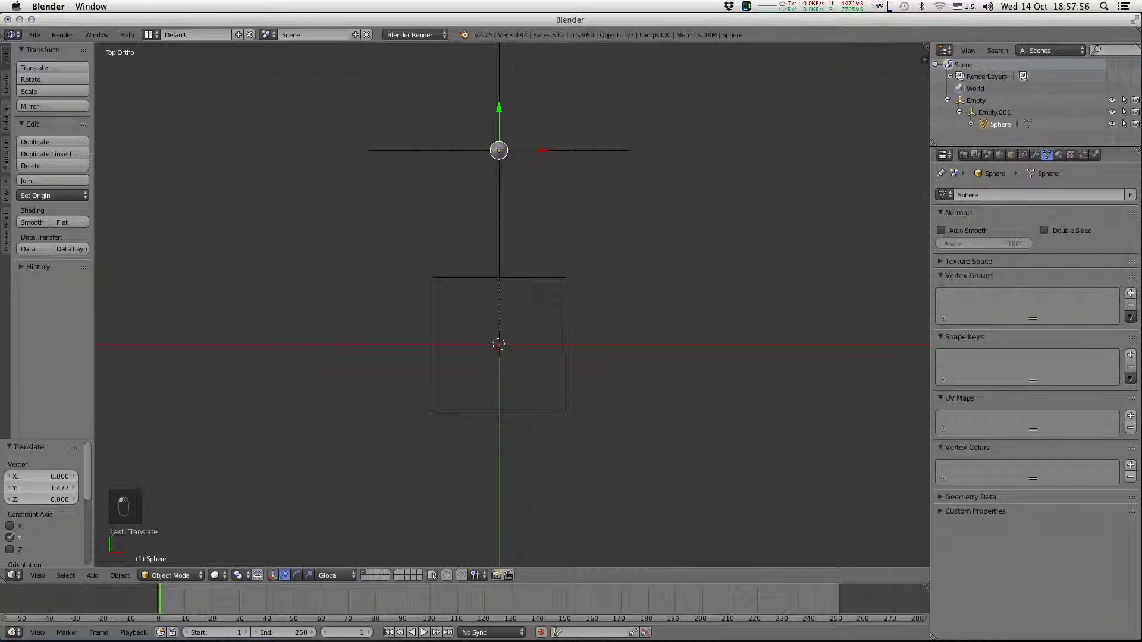
click(1081, 155)
click(1035, 234)
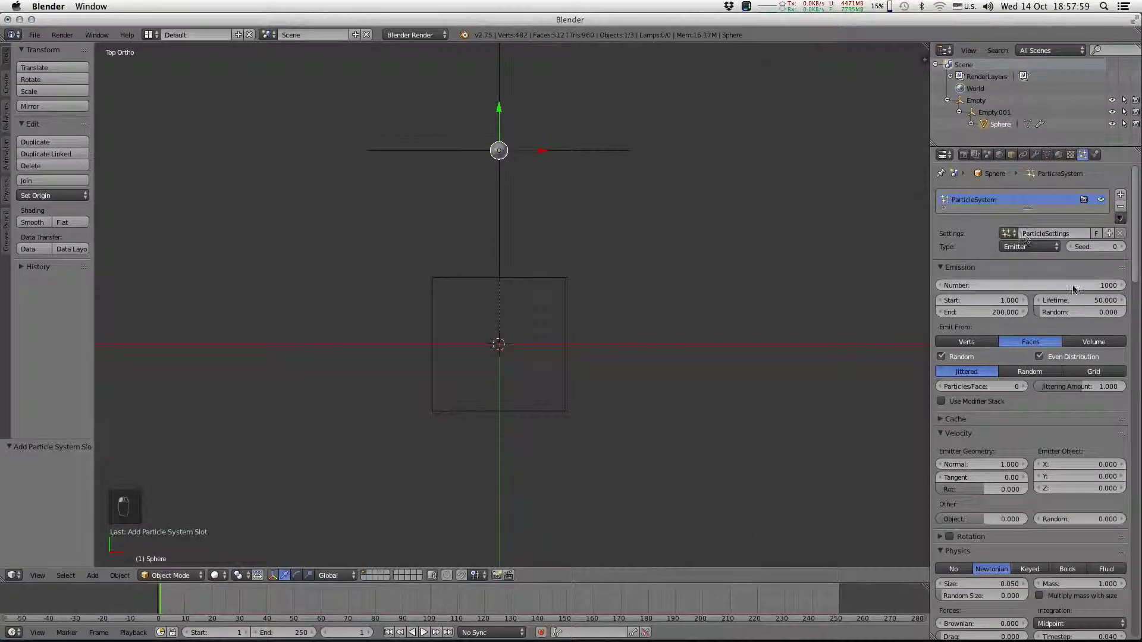
Set 10000 particles, emission end 100, lifetime 200, zero normal velocity, and show Field Weights
click(1050, 286)
text(1)
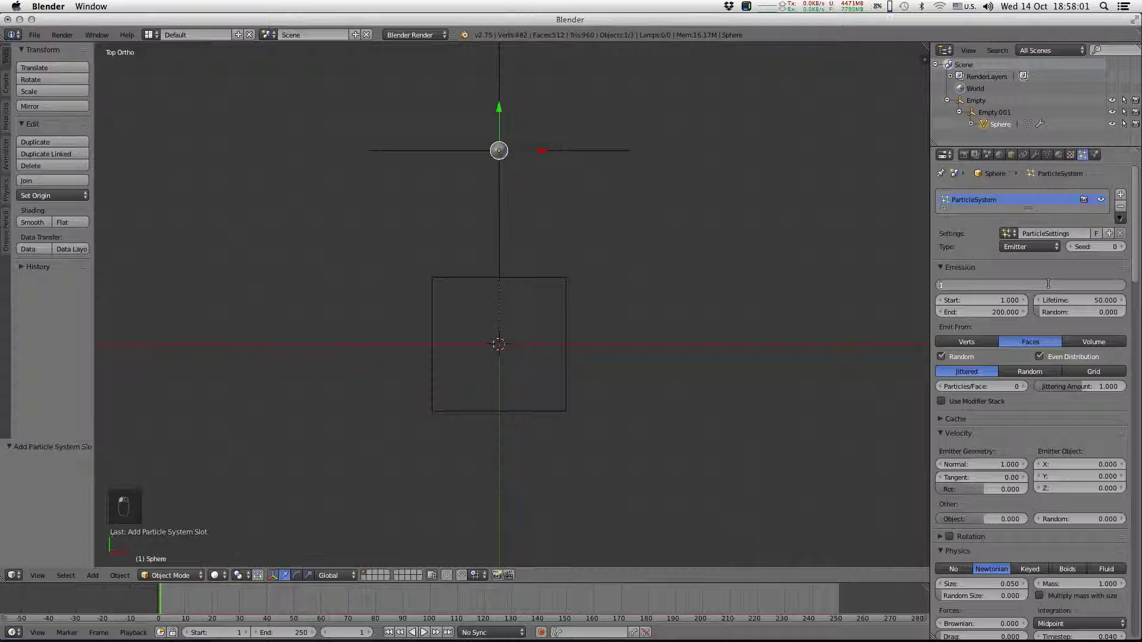
text(0000)
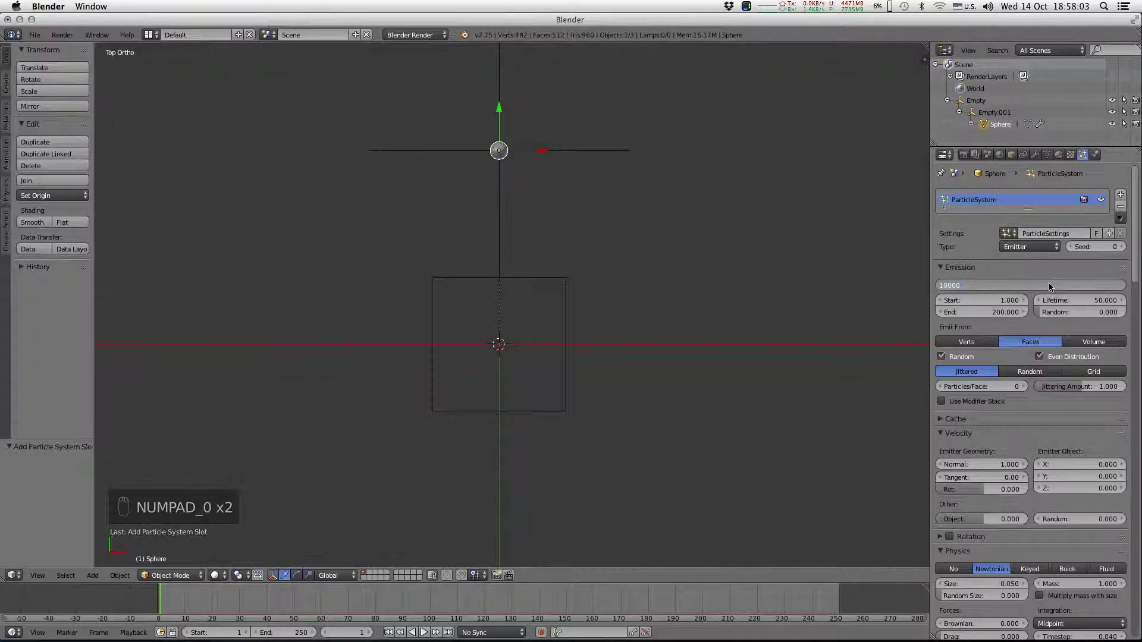
key(Return)
click(1006, 312)
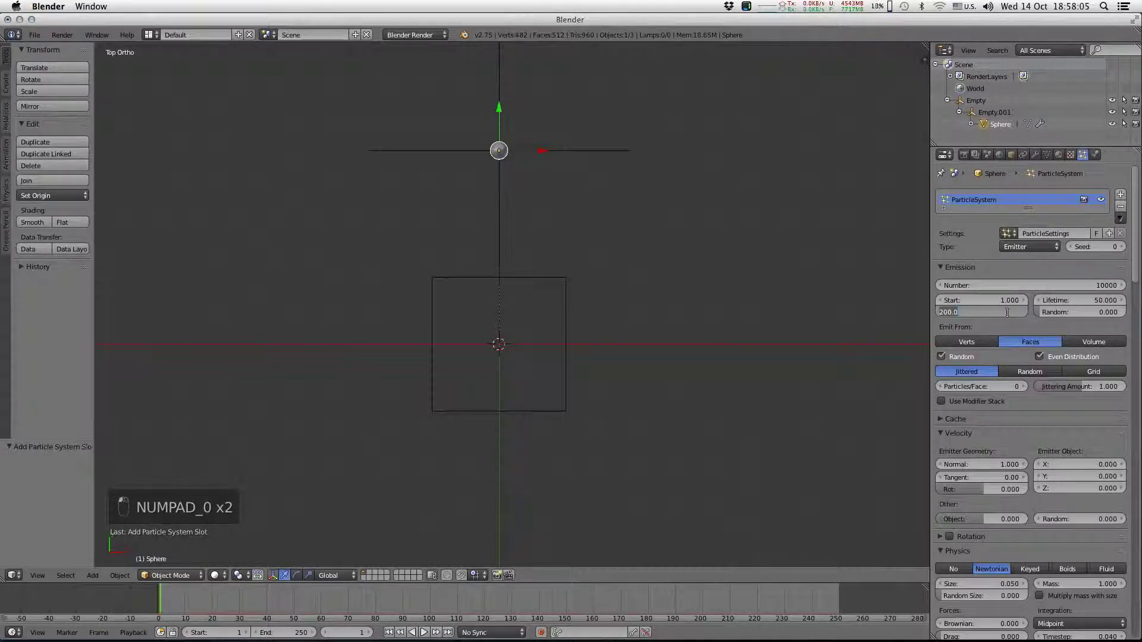
text(100)
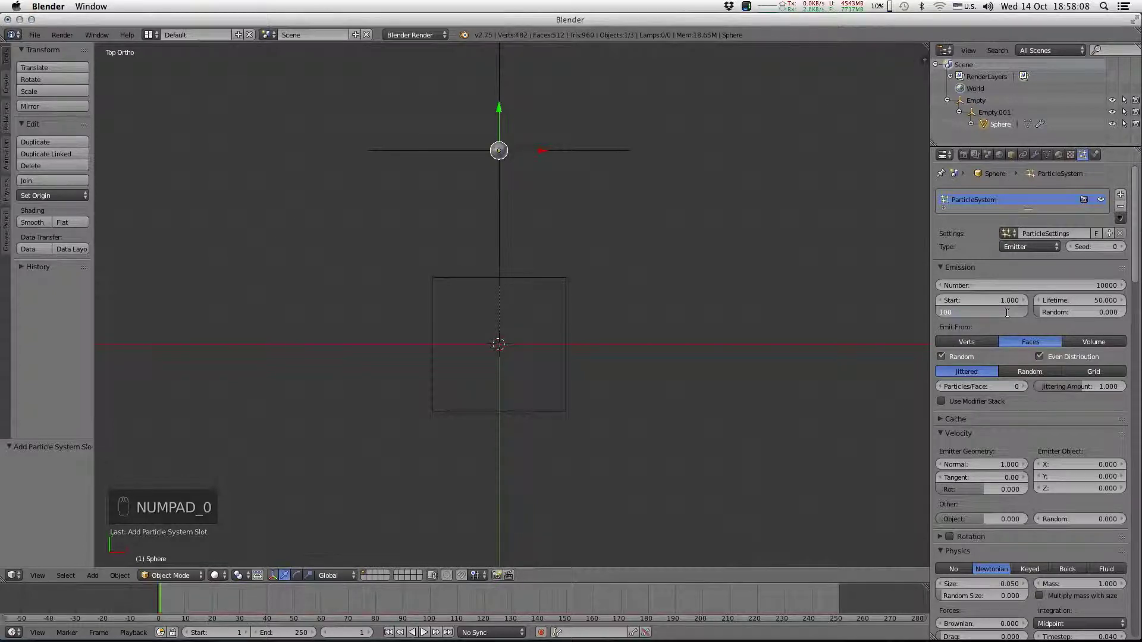
key(Return)
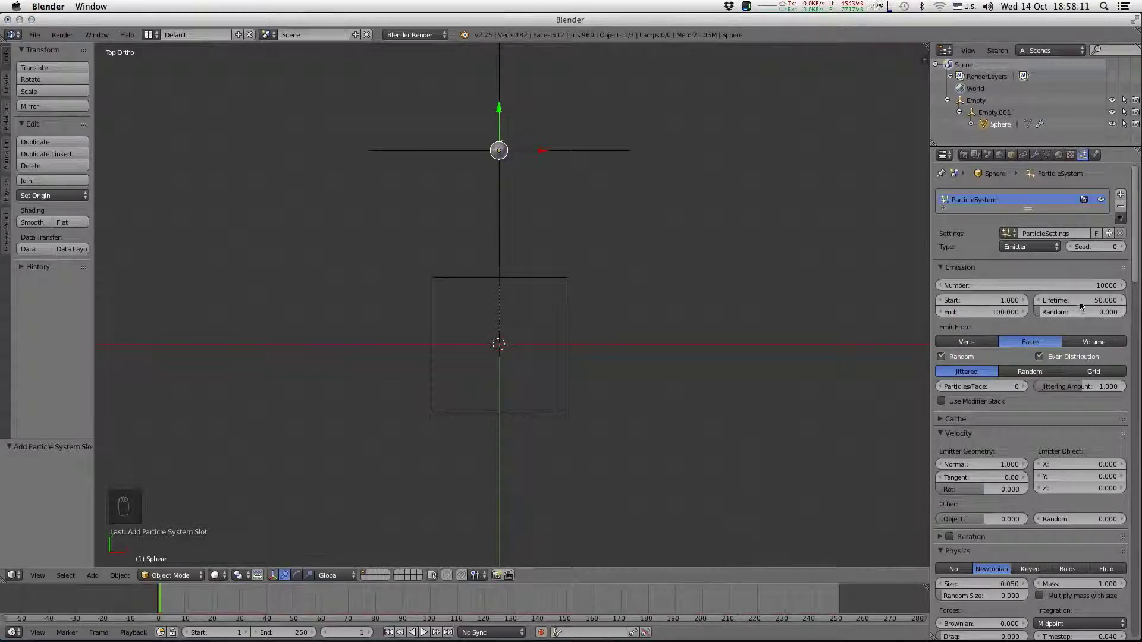
click(1080, 301)
text(200)
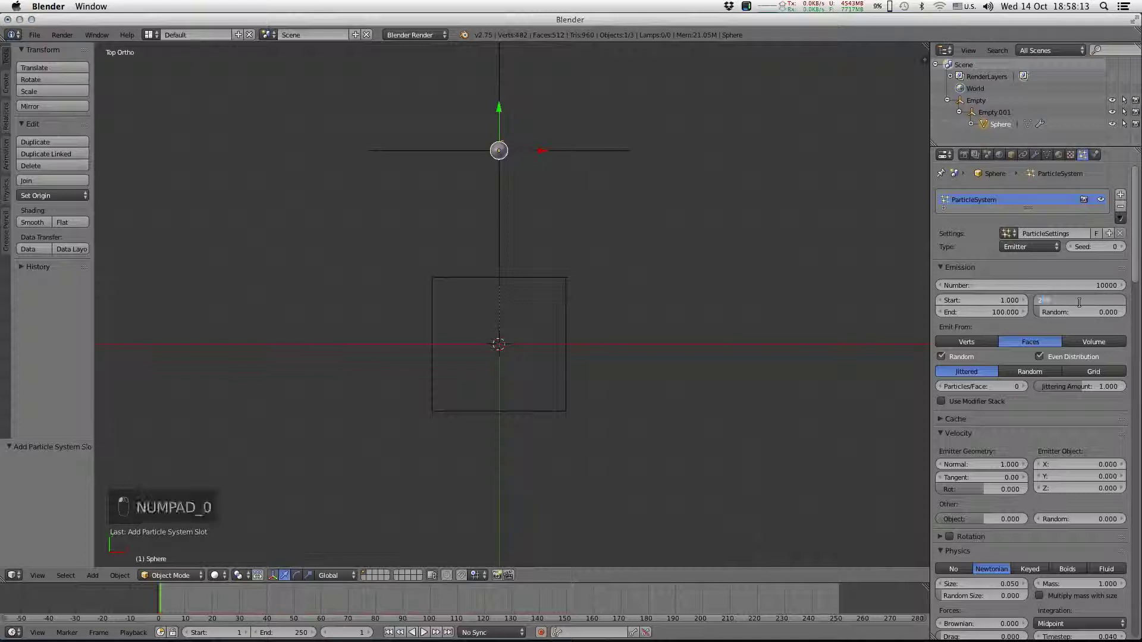
key(Return)
scroll(1023, 502, down, 2)
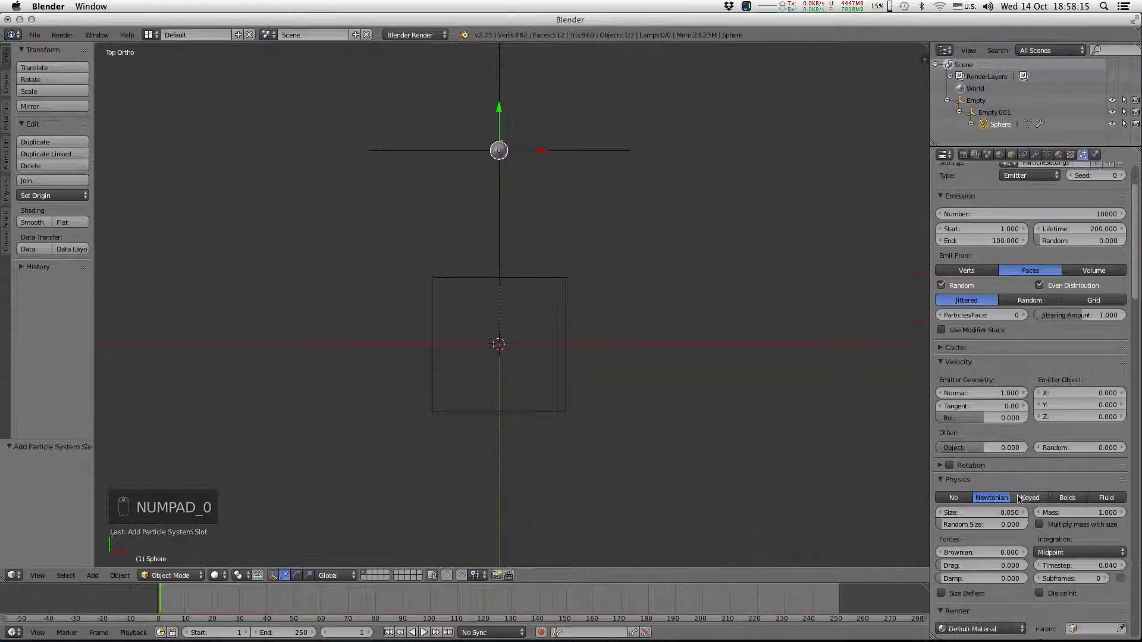
scroll(1022, 502, down, 2)
scroll(979, 444, down, 2)
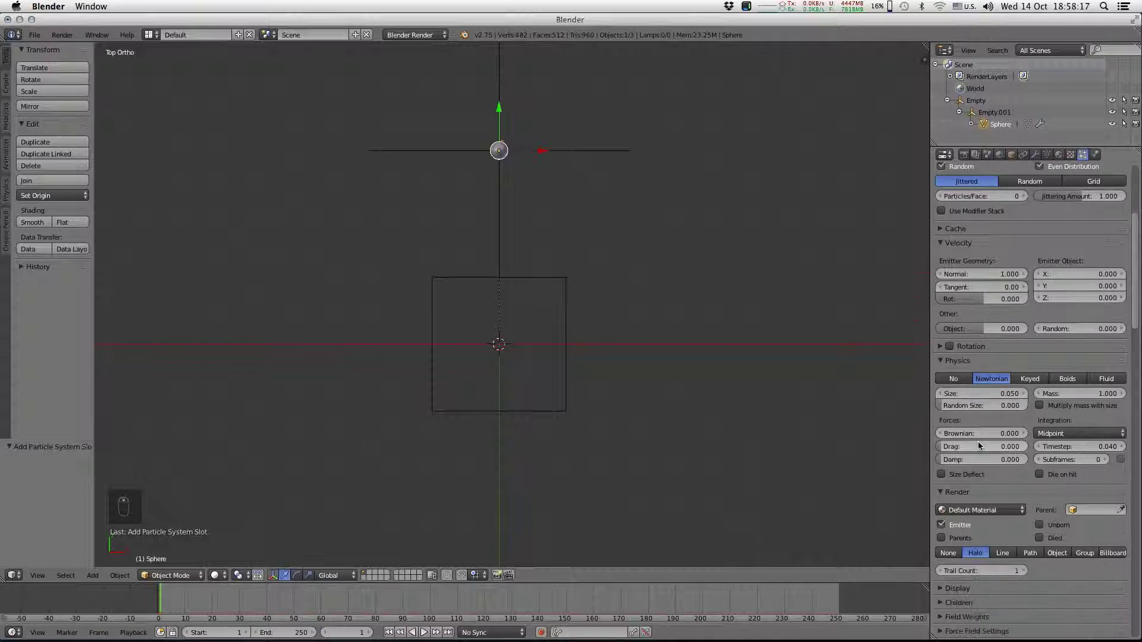
scroll(979, 447, down, 1)
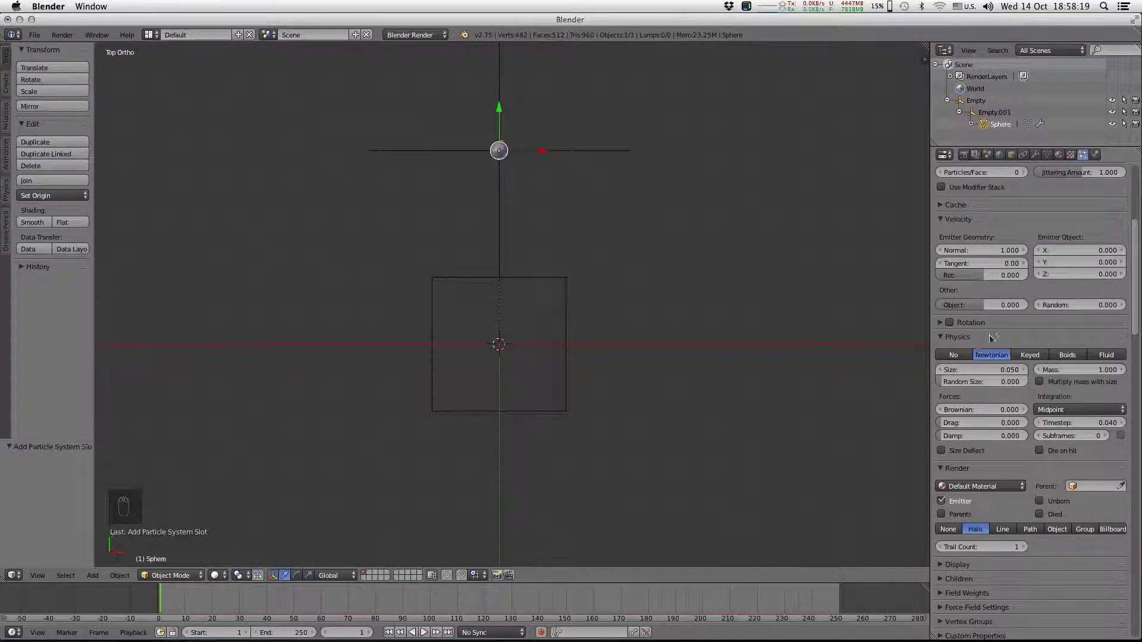
click(994, 253)
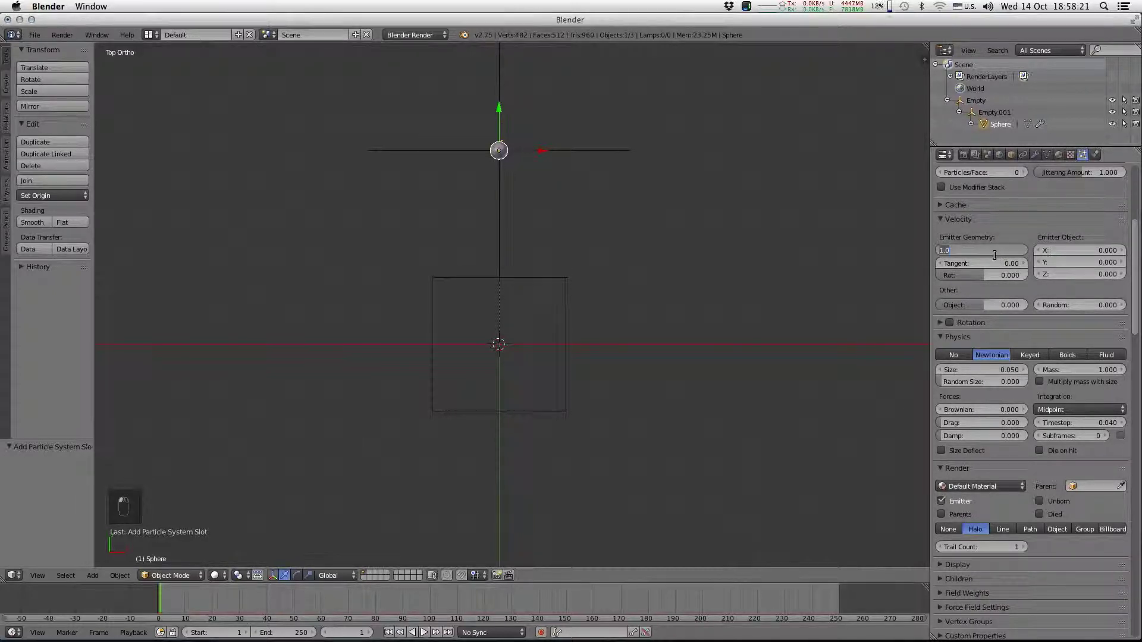
text(0.000)
key(Return)
scroll(1066, 531, down, 2)
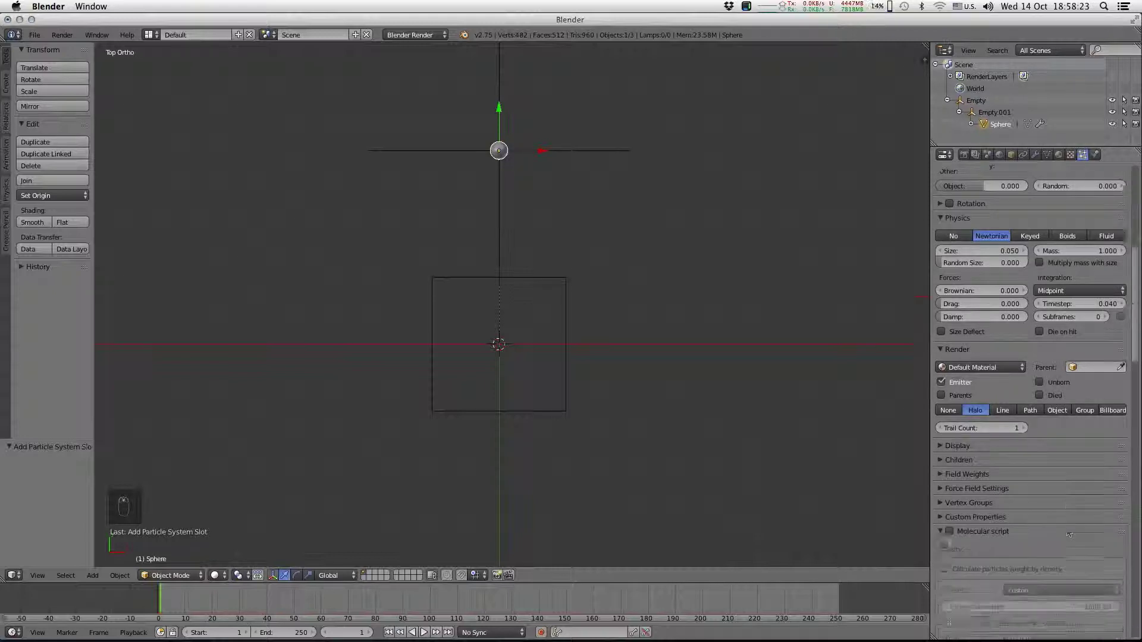
scroll(1067, 531, down, 1)
scroll(1067, 532, down, 1)
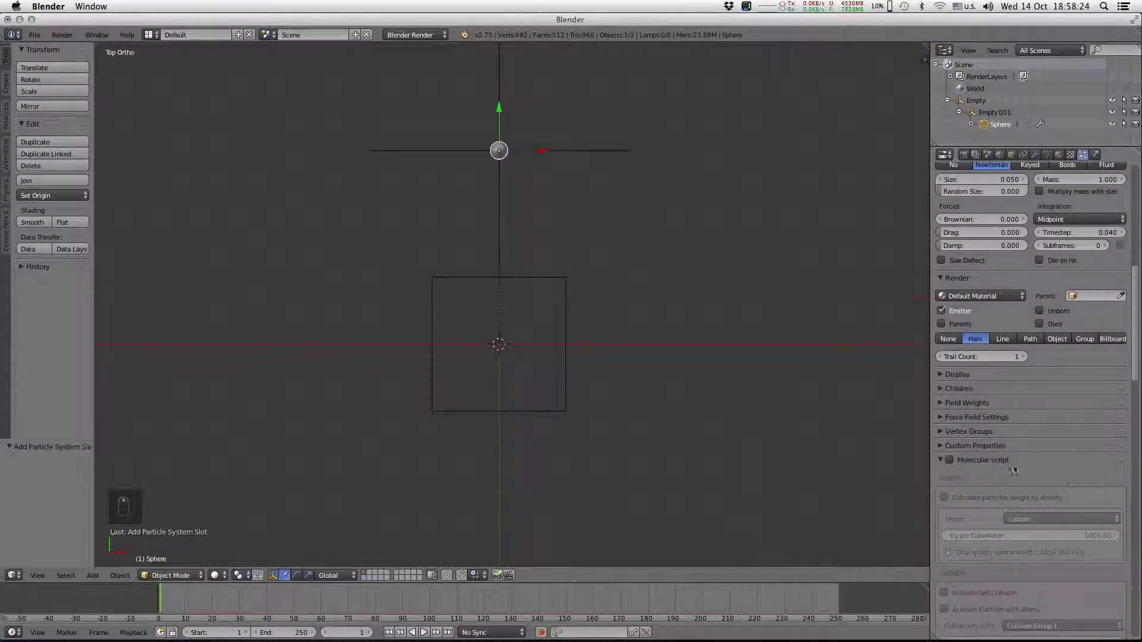
click(964, 404)
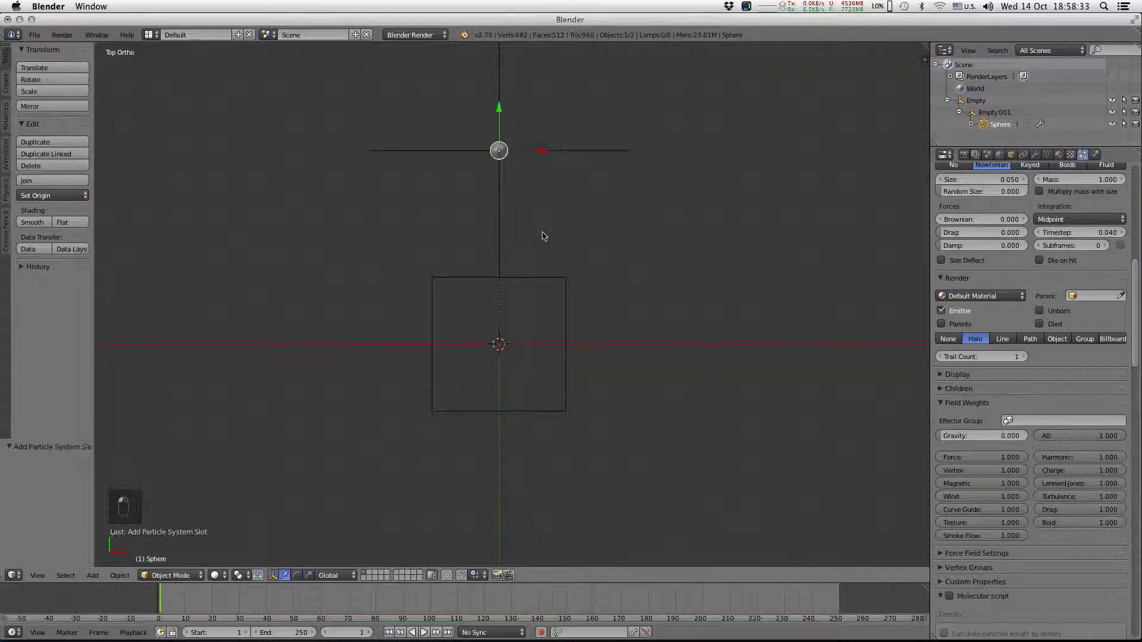
Keyframe Empty.001's zero Z rotation at frame 1 via the side properties
right_click(499, 245)
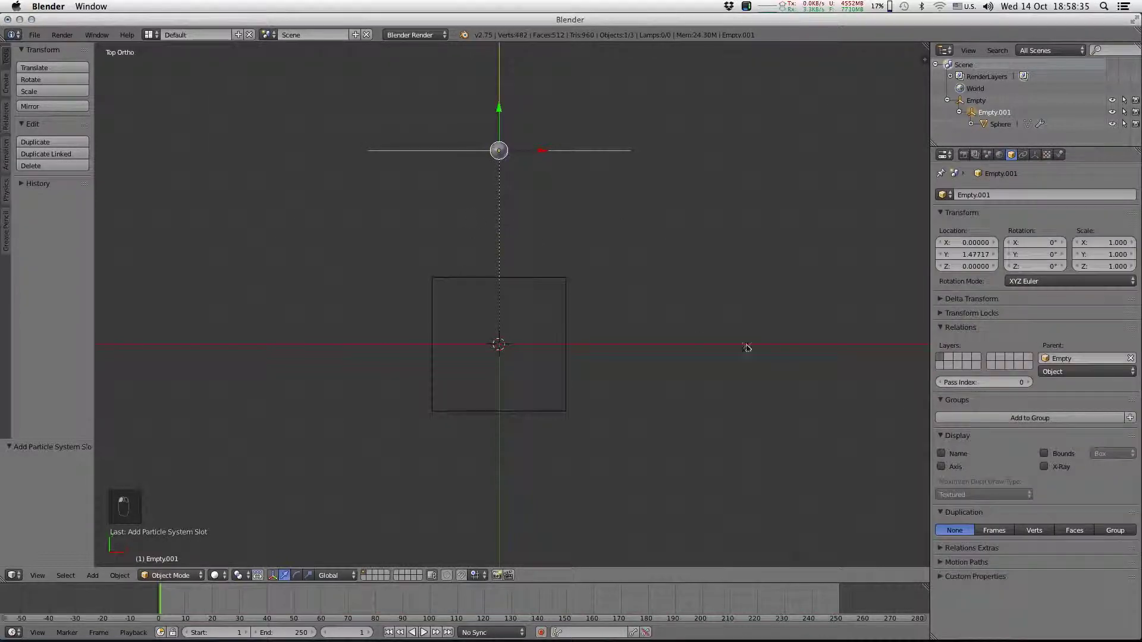
key(m)
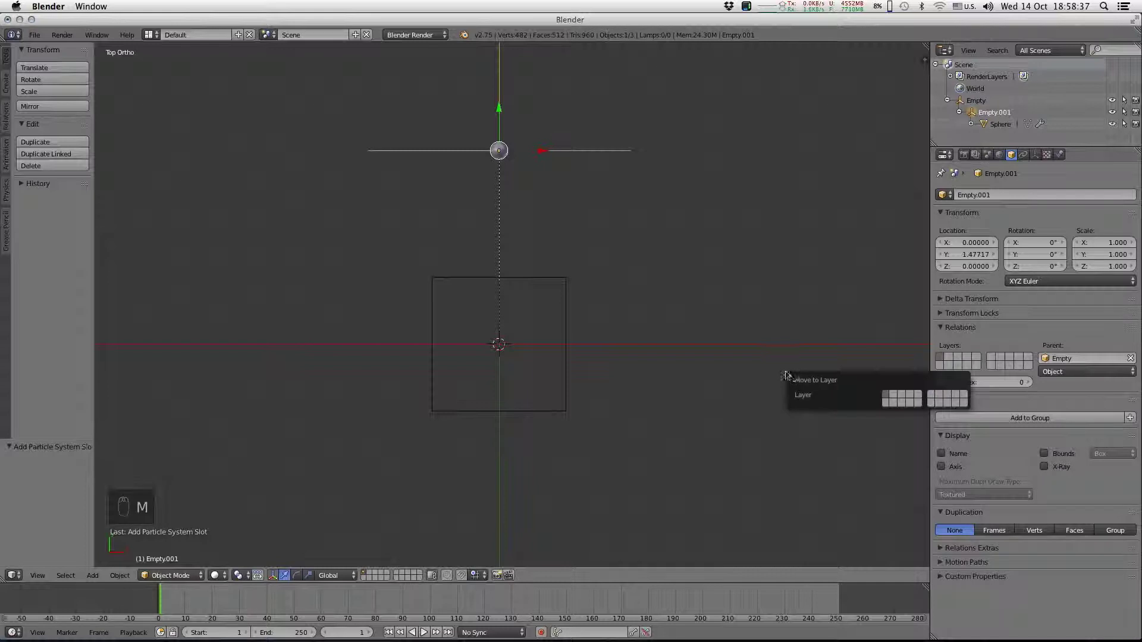
key(n)
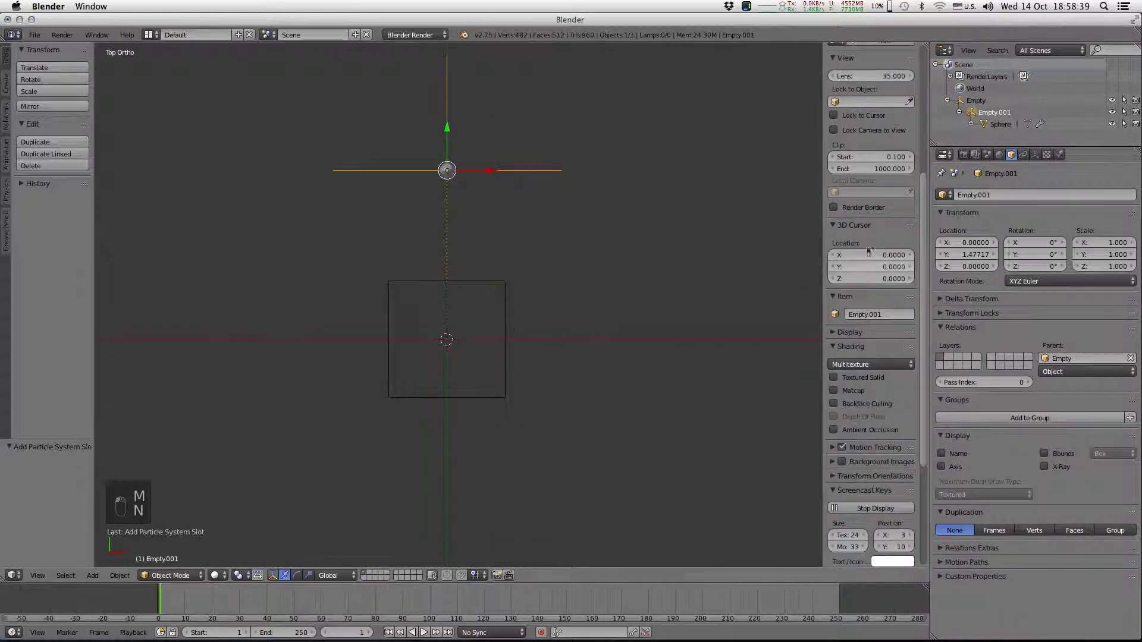
scroll(893, 195, down, 2)
scroll(893, 196, up, 2)
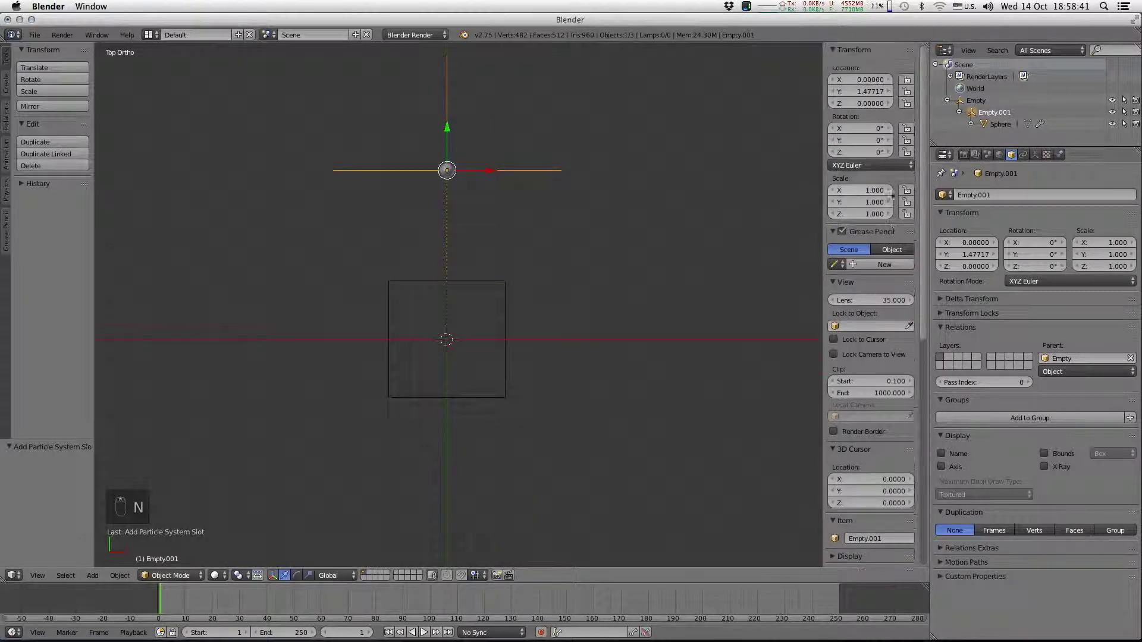
right_click(853, 154)
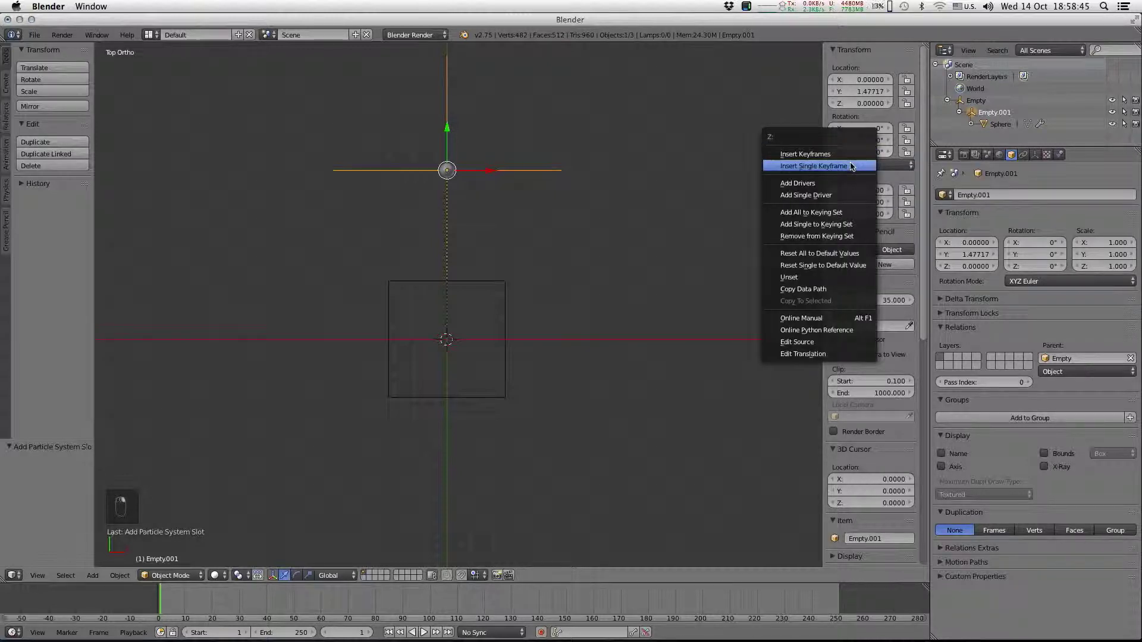
click(851, 166)
Keyframe the cube empty's zero Z rotation at frame 1, then move to frame 100
right_click(477, 284)
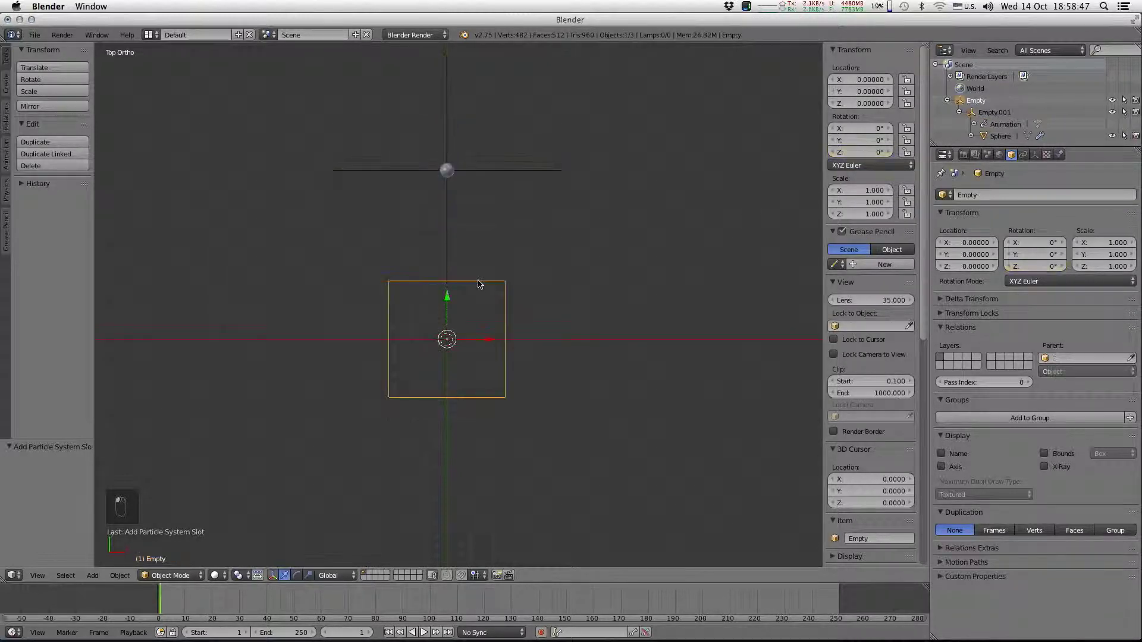
right_click(847, 155)
click(842, 157)
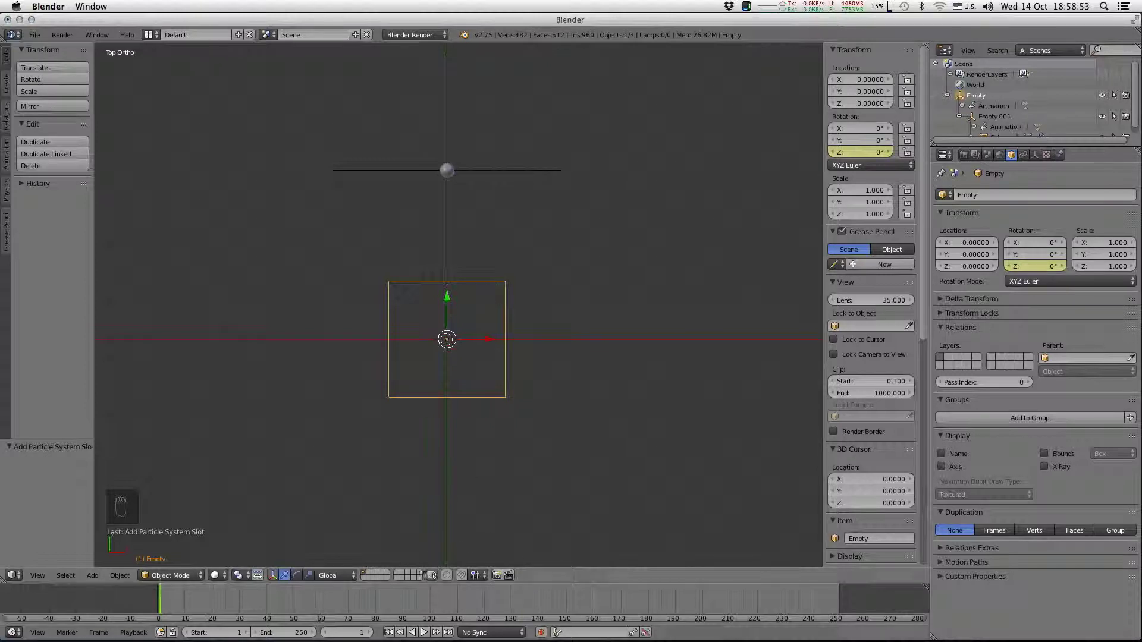
click(431, 611)
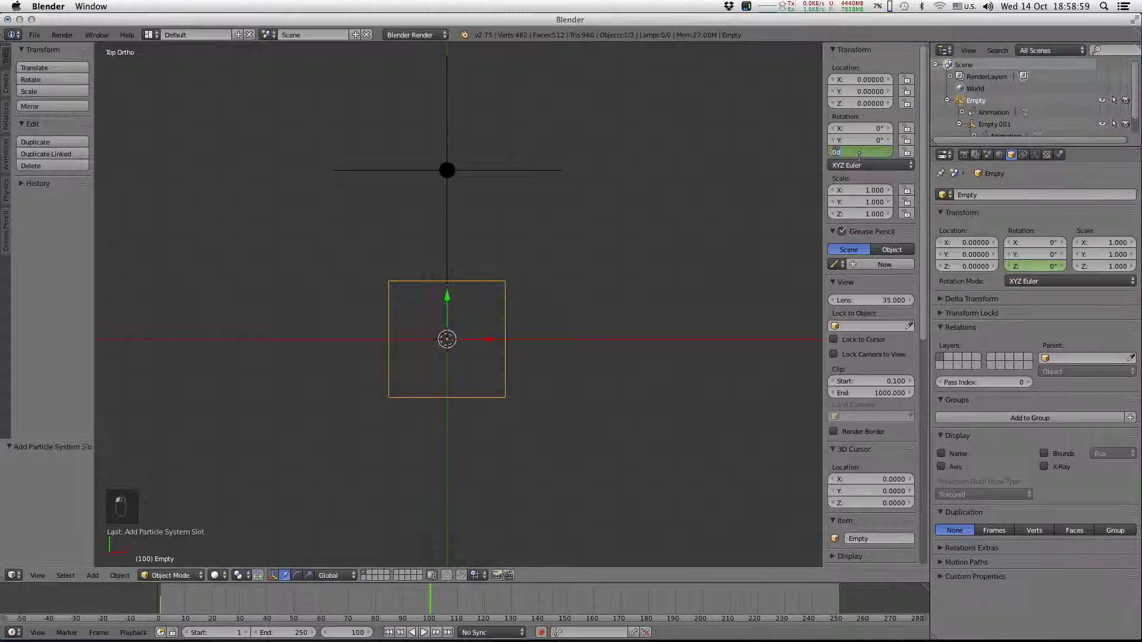
text(360)
Key the cube empty's Z rotation at 360° on frame 100
key(Return)
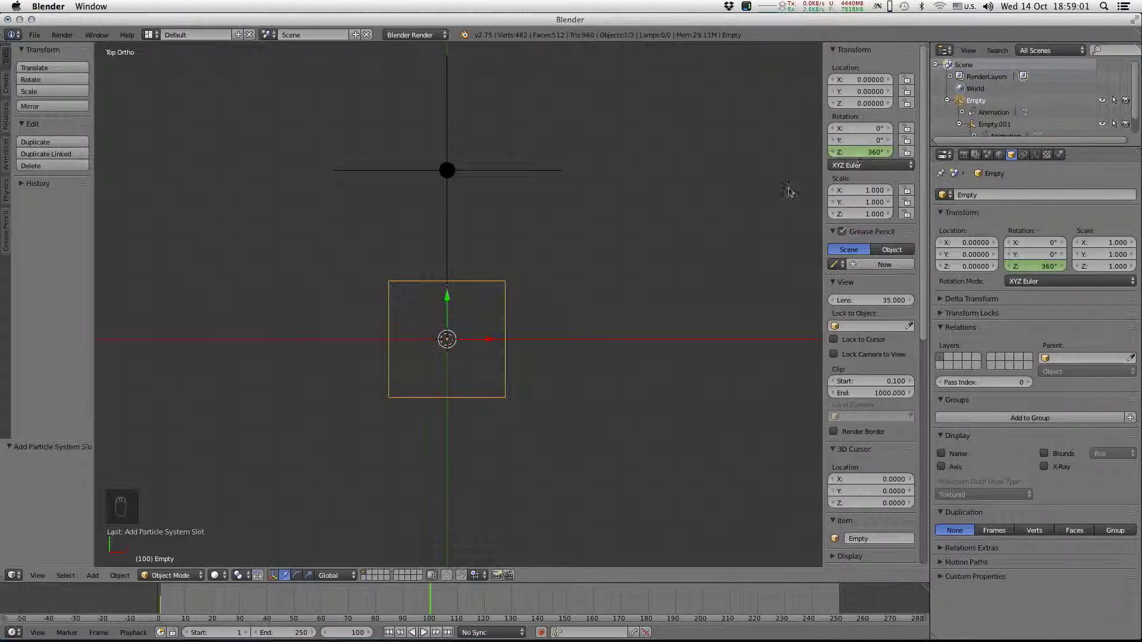
right_click(848, 154)
click(842, 159)
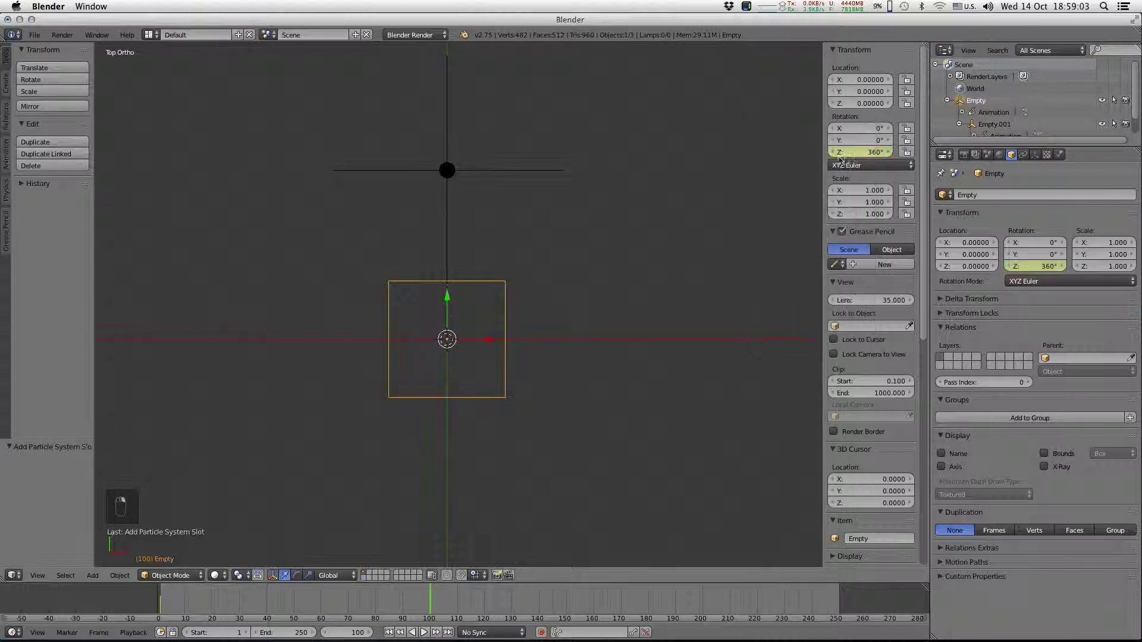
Key Empty.001's Z rotation at 3600° (360*10) on frame 100
right_click(524, 173)
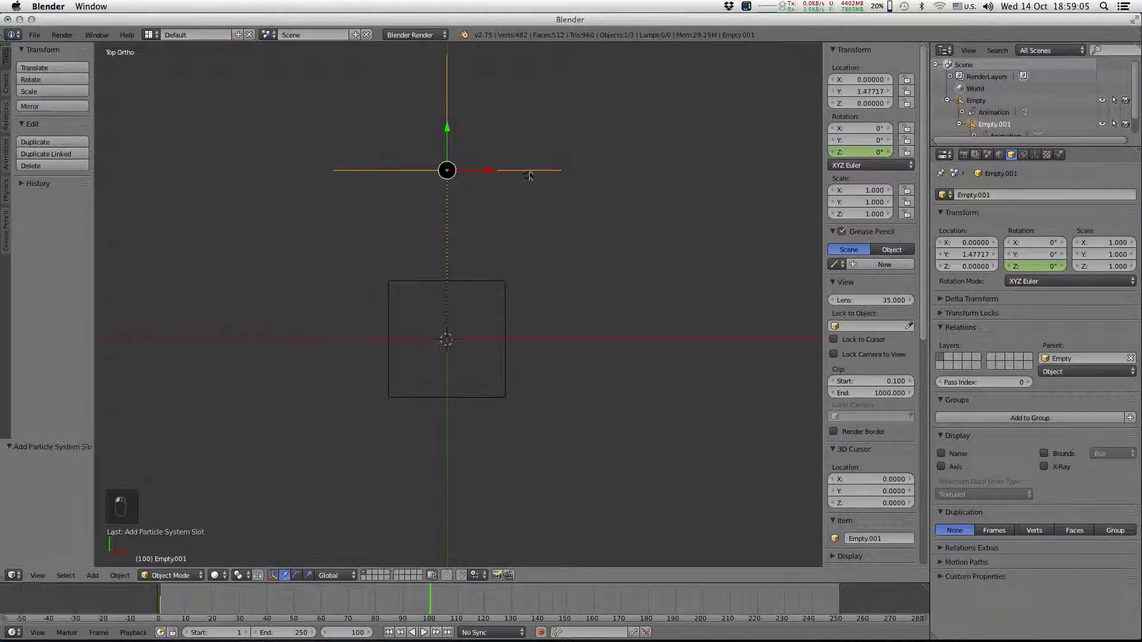
click(863, 153)
text(360*10)
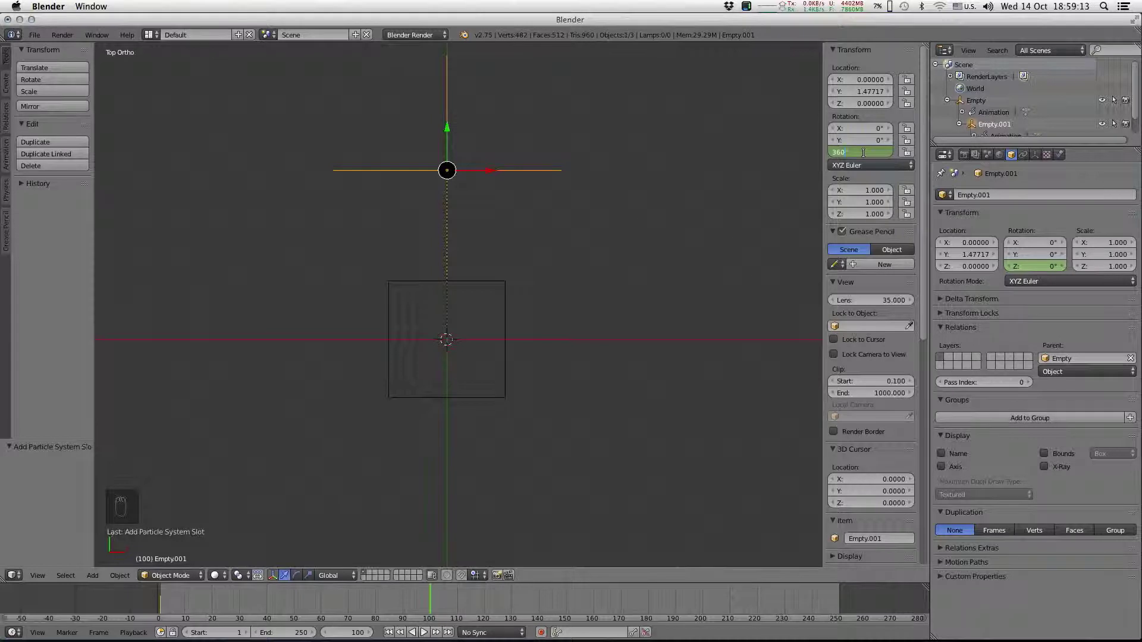
key(Return)
right_click(857, 153)
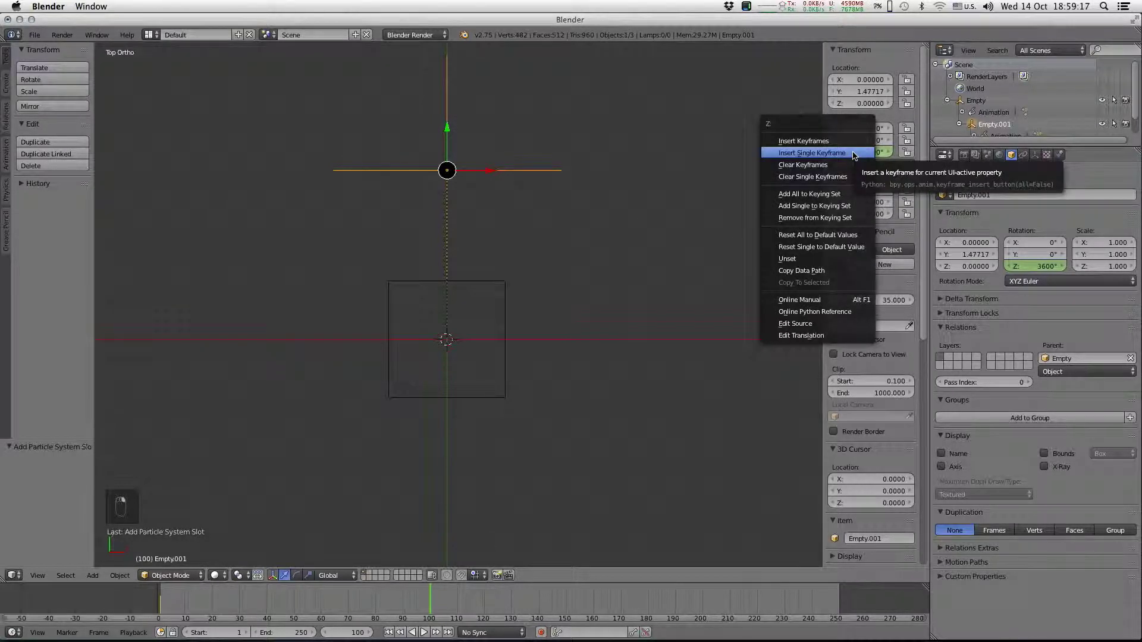
click(854, 156)
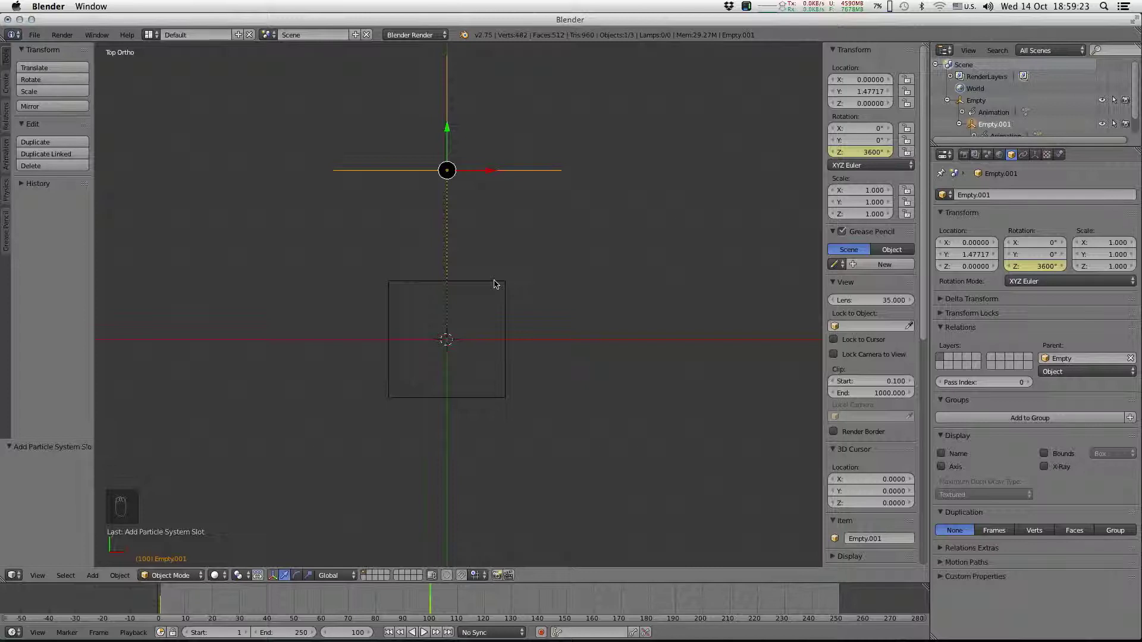
Briefly play, then set the animation end frame to 120
key(alt+a)
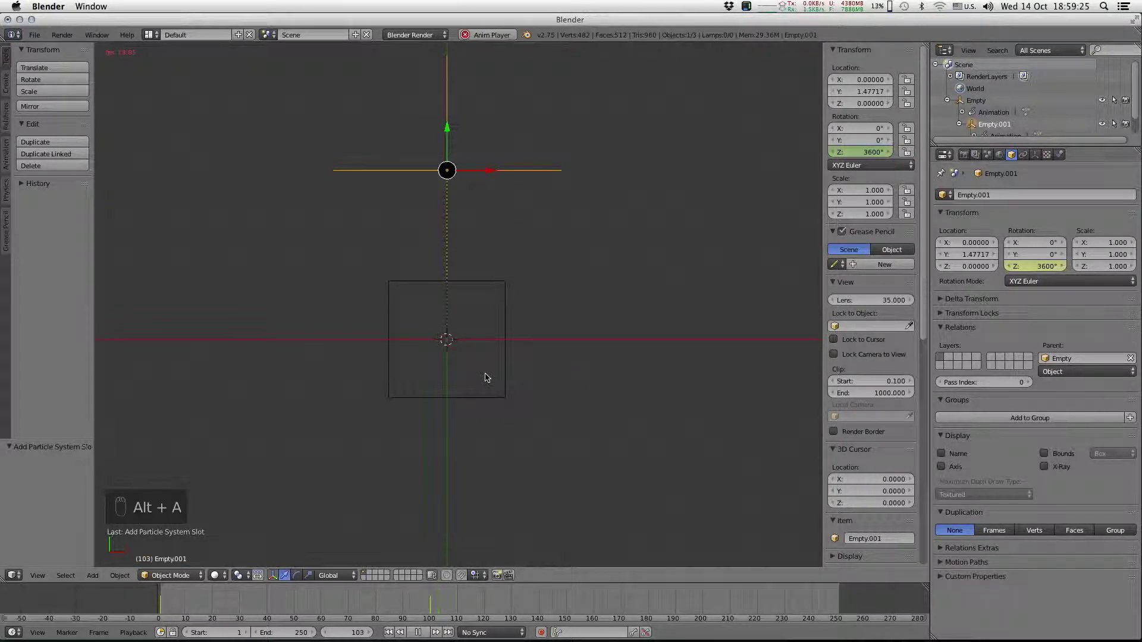
click(418, 633)
click(295, 632)
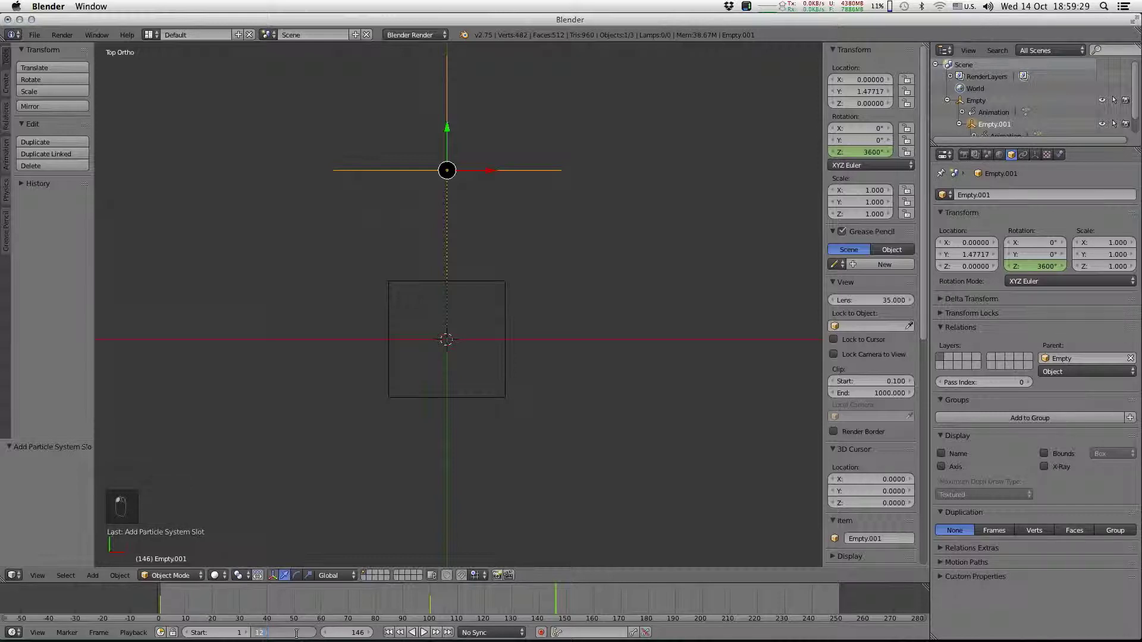
text(0)
key(Return)
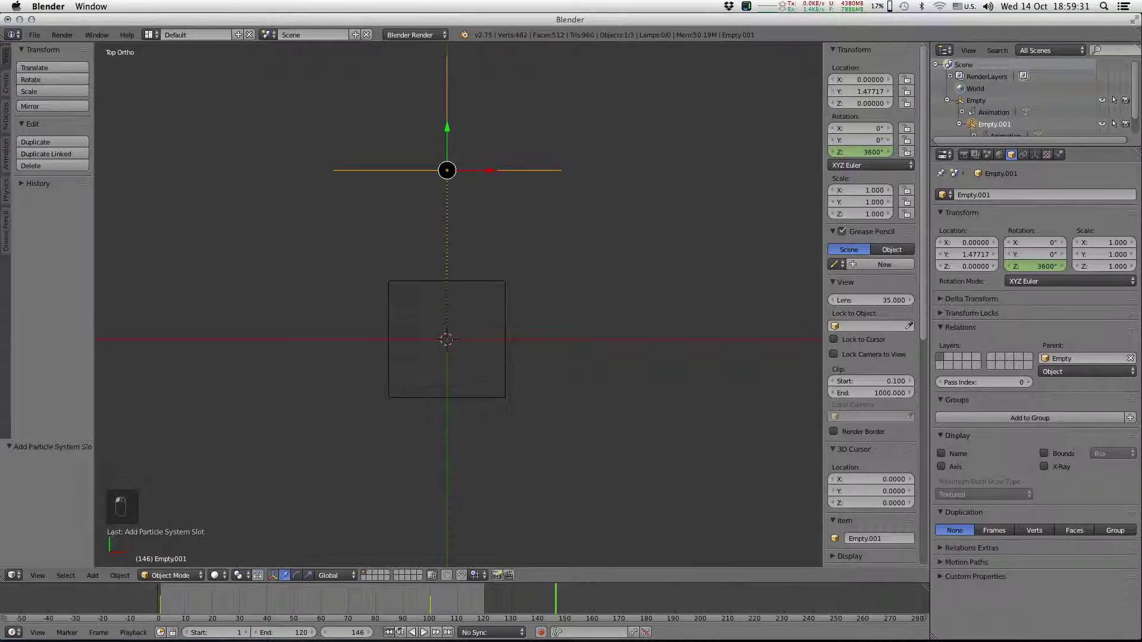
Rewind and play through so the particles trace a full ring, then stop
key(shift+Left)
key(alt+a)
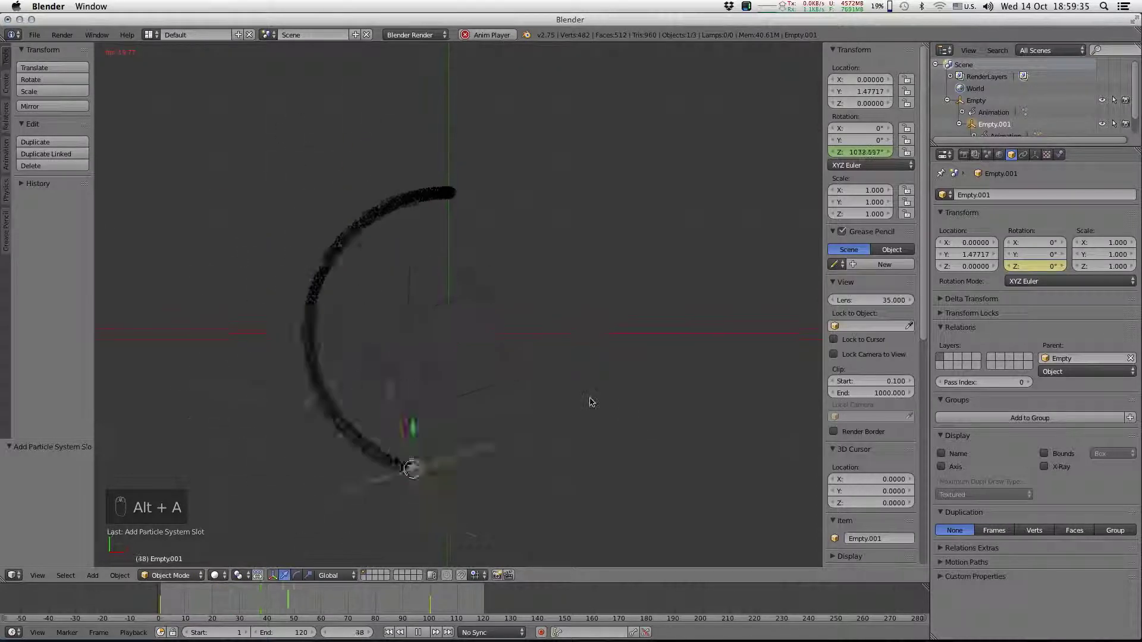
shift+middle_drag(581, 459, 553, 390)
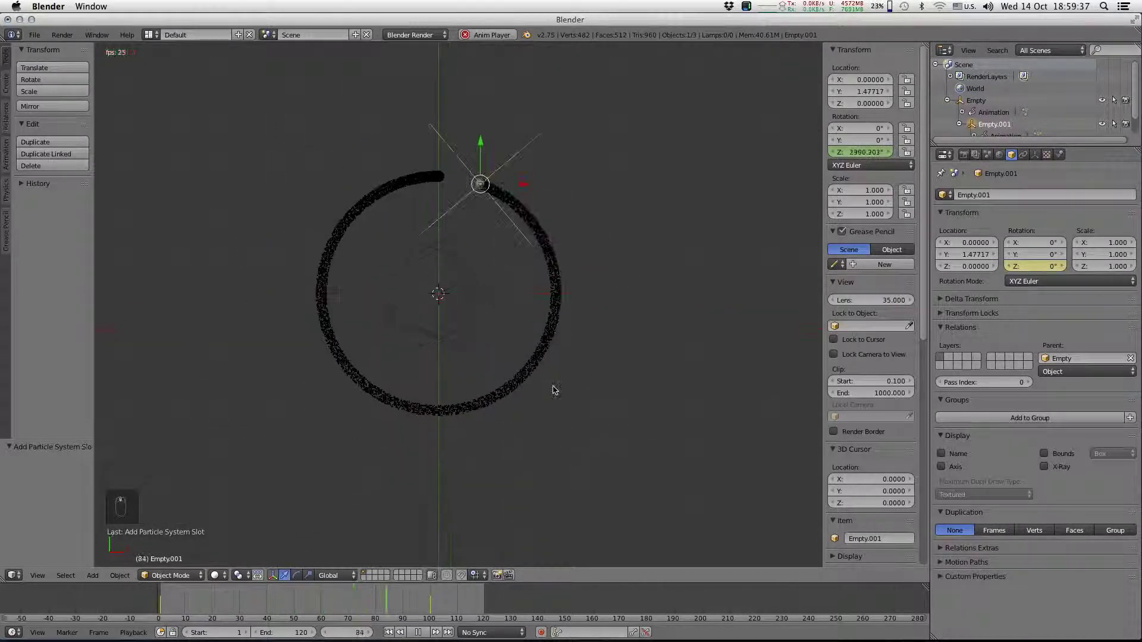
click(417, 631)
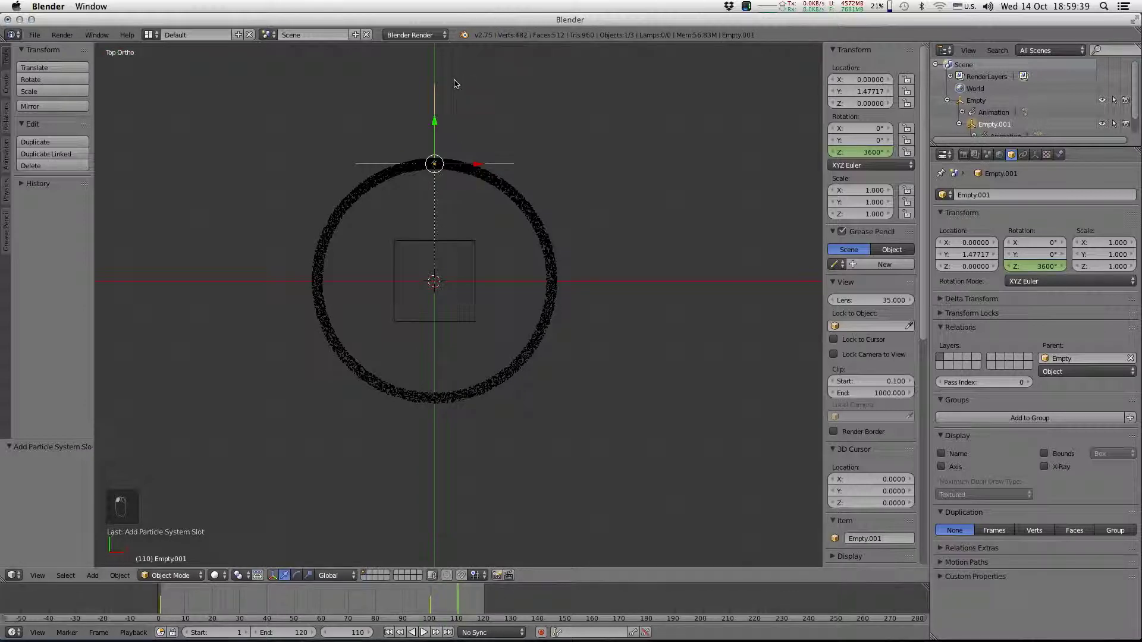
Scale Empty.001 to about 0.328, replay the loop, then select the sphere in the outliner
key(s)
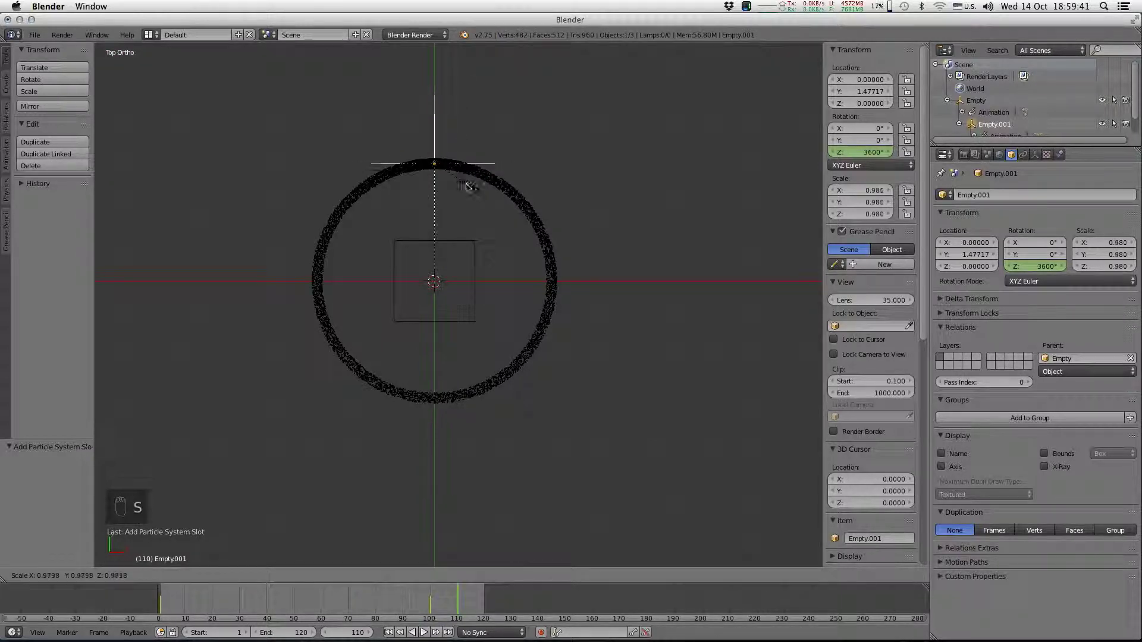
click(448, 176)
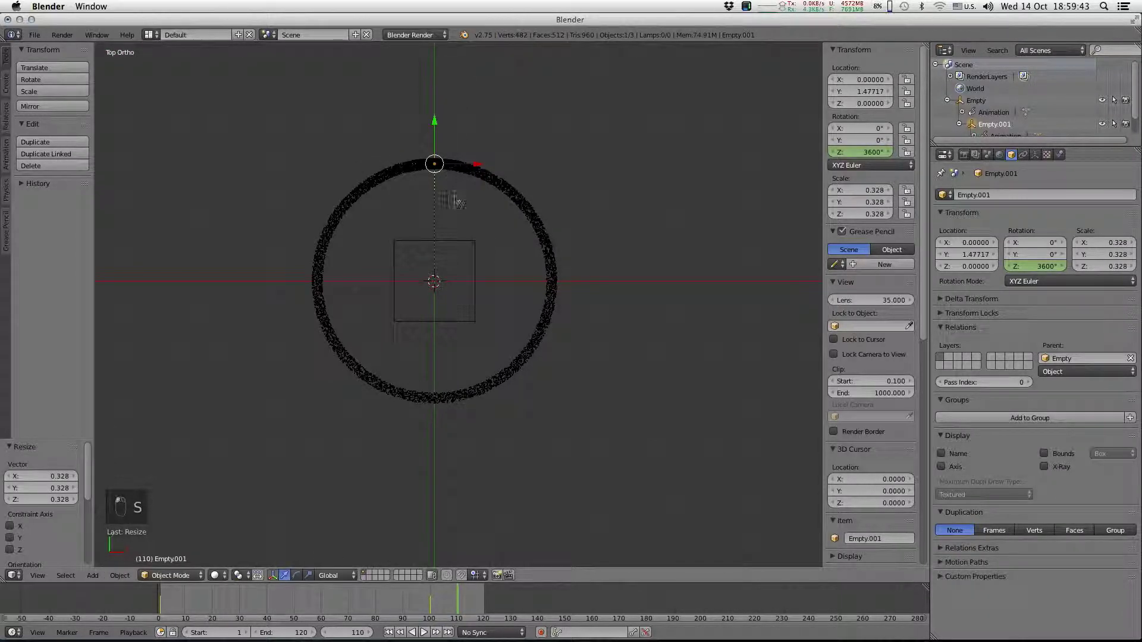
click(388, 633)
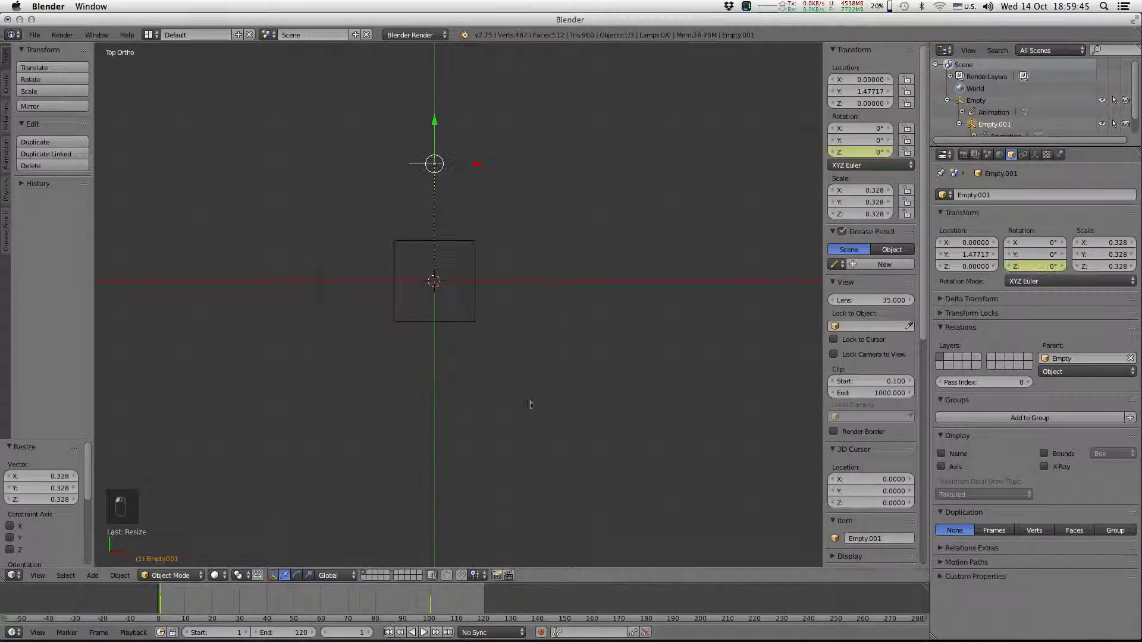
key(alt+a)
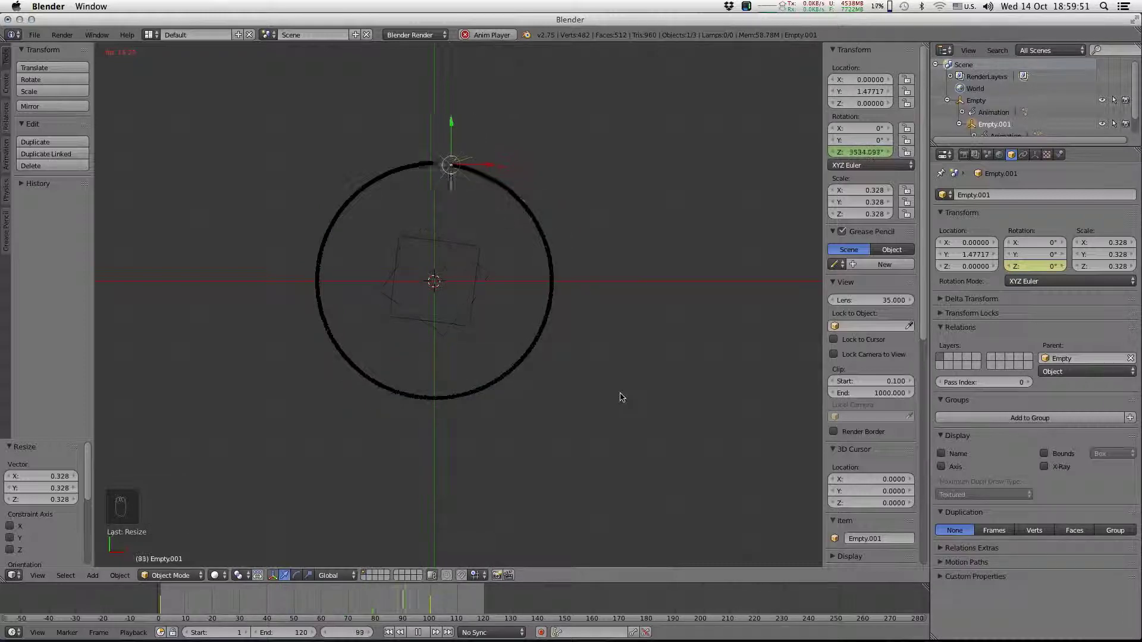
key(alt+a)
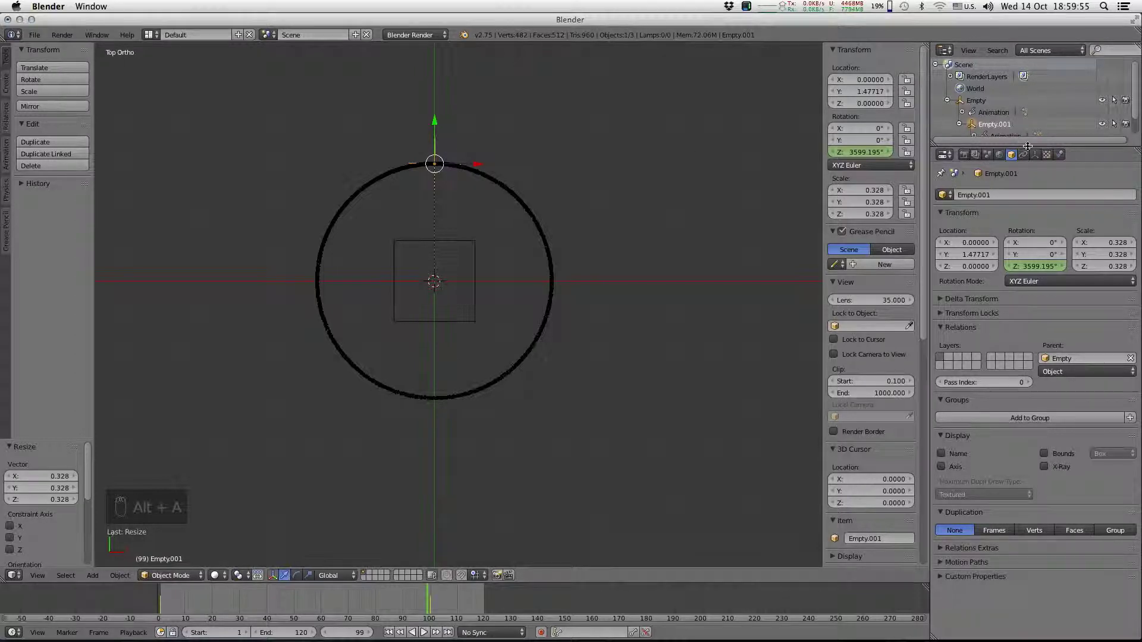
drag(1017, 141, 1017, 184)
click(1000, 149)
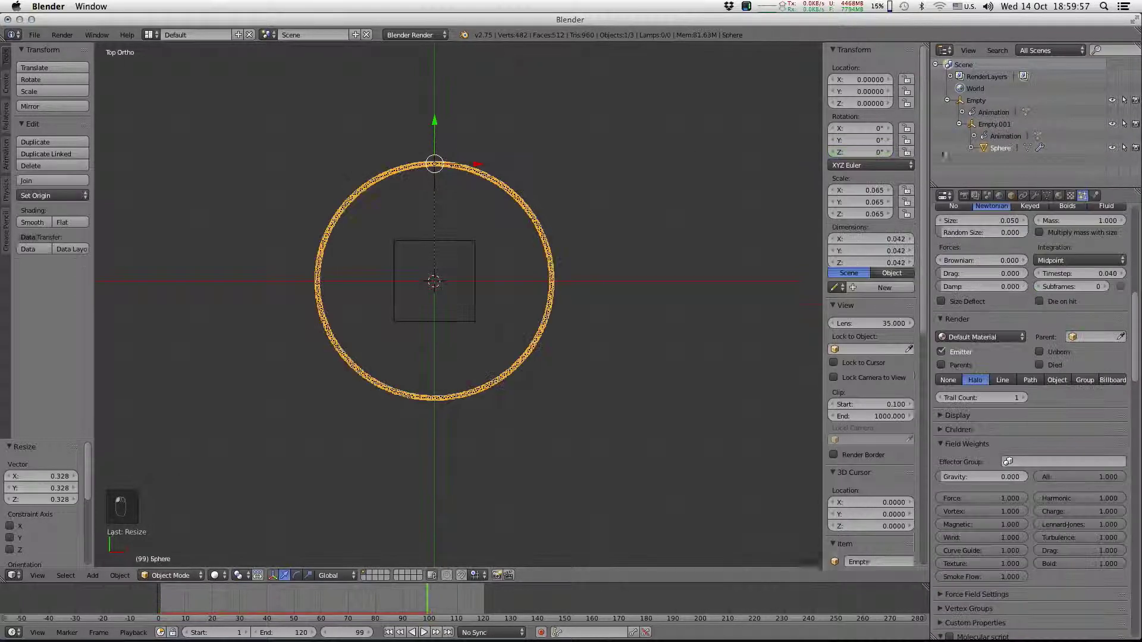
Nudge the sphere slightly along Y twice, replaying the particle pattern after each try
click(389, 632)
drag(435, 126, 437, 135)
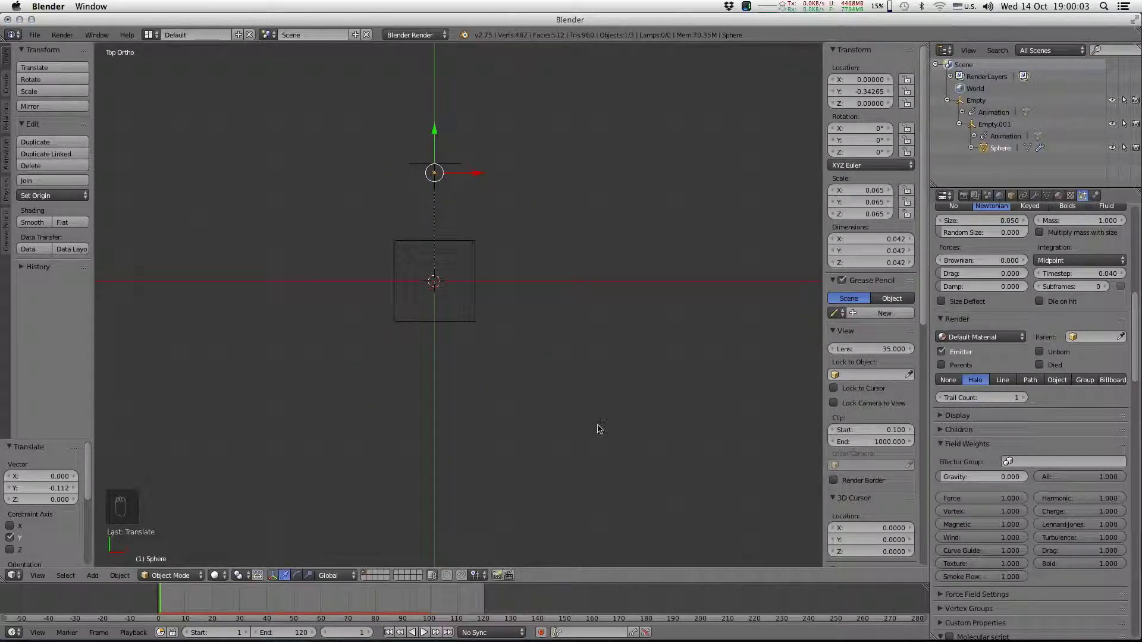
key(alt+a)
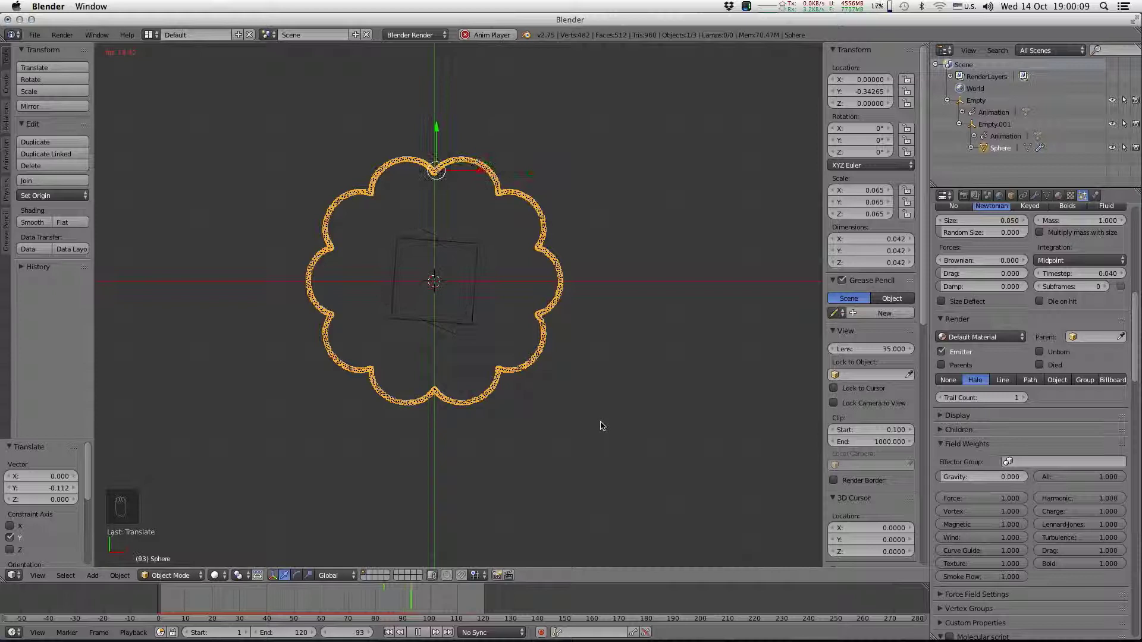
key(alt+a)
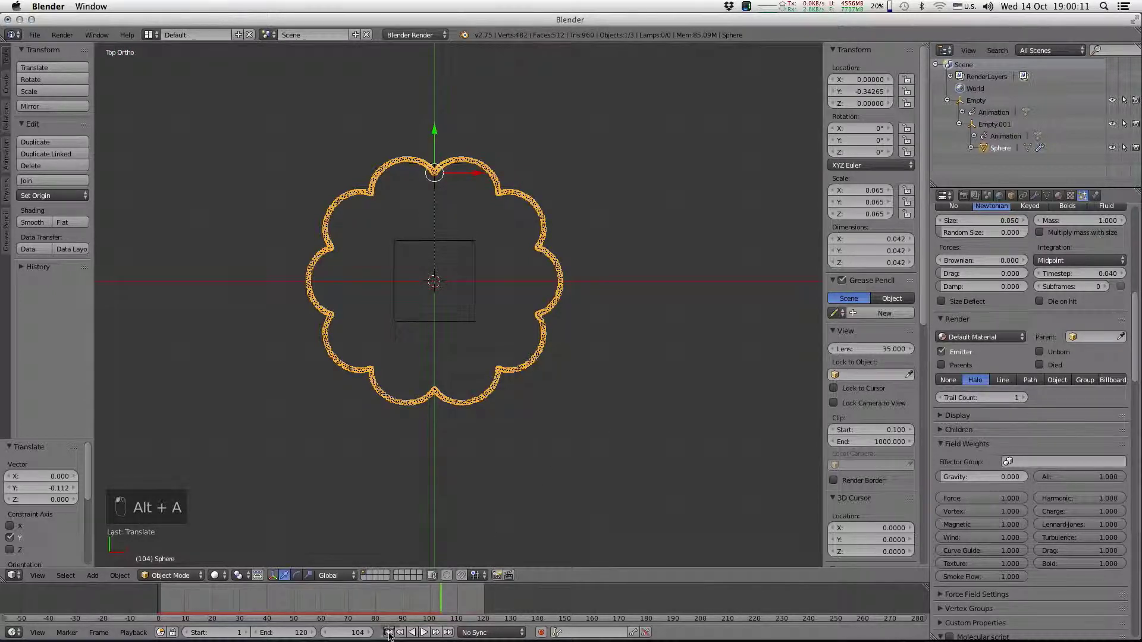
click(389, 632)
key(g)
key(y)
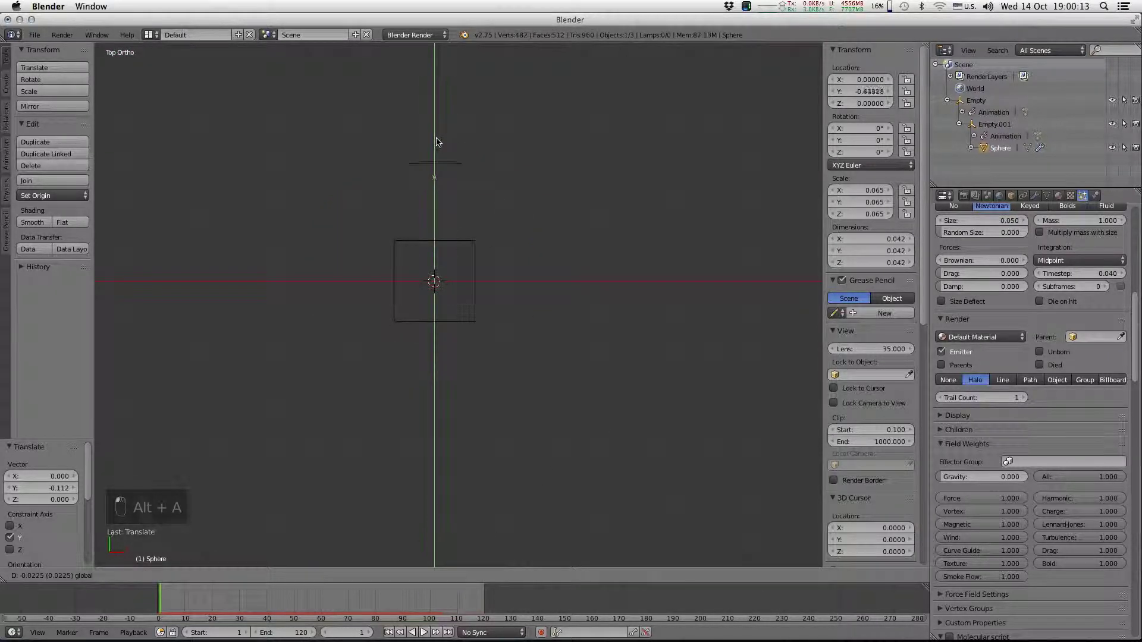
click(438, 149)
key(alt+a)
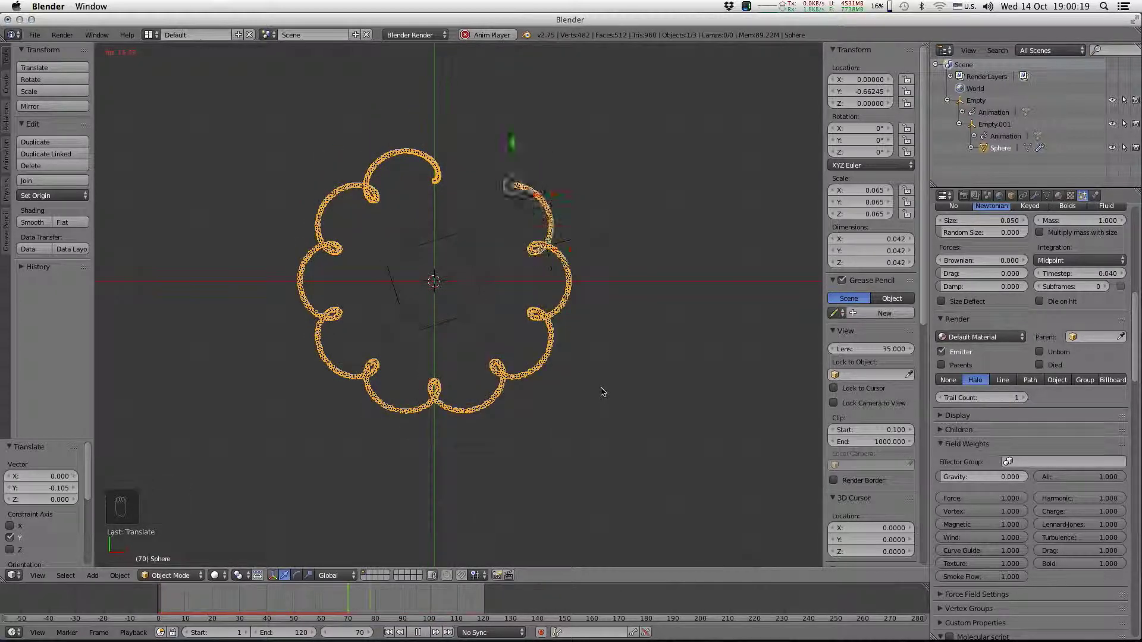
key(alt+a)
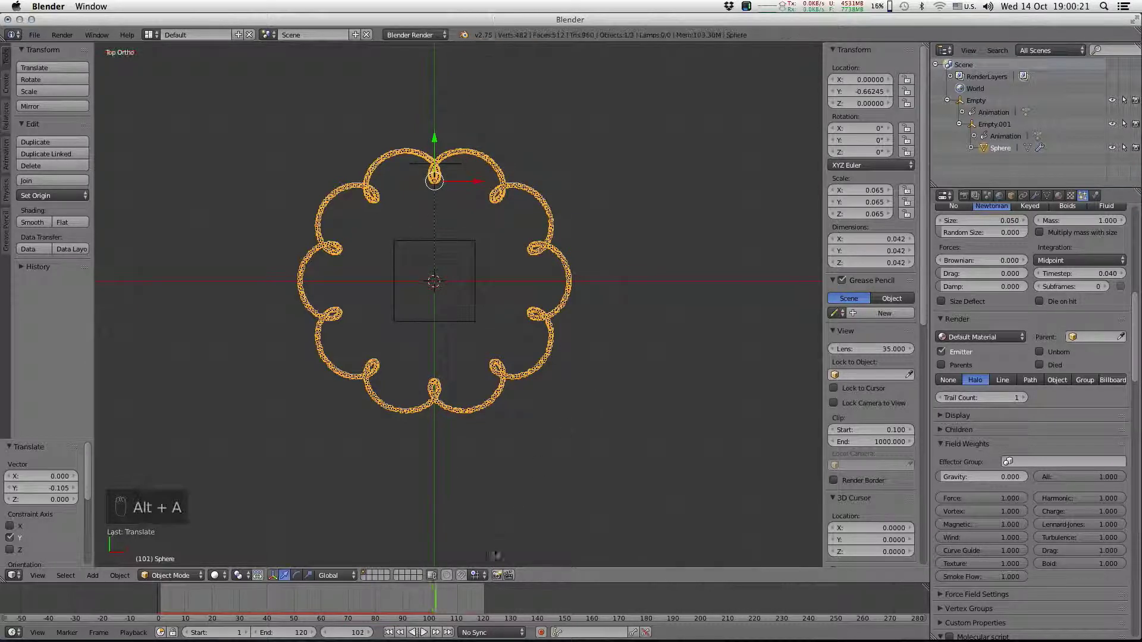
Push the sphere much further along Y, replay, then settle it back near Y -0.66 where the trail forms petals
click(390, 632)
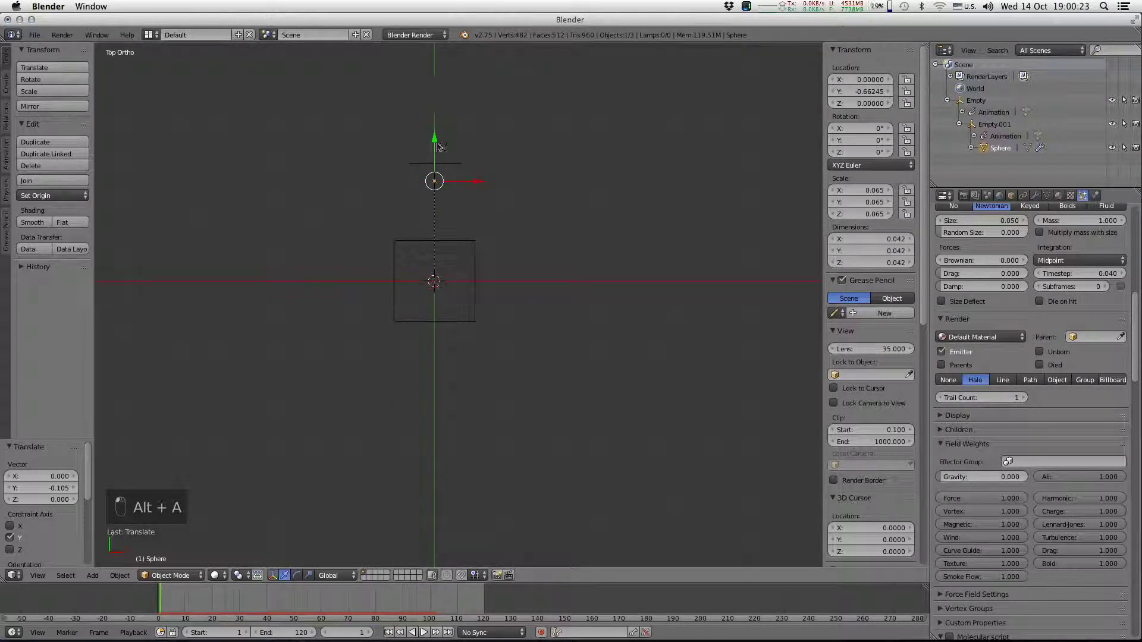
mouse_move(439, 147)
mouse_down()
mouse_move(442, 247)
mouse_move(461, 259)
mouse_up()
key(alt+a)
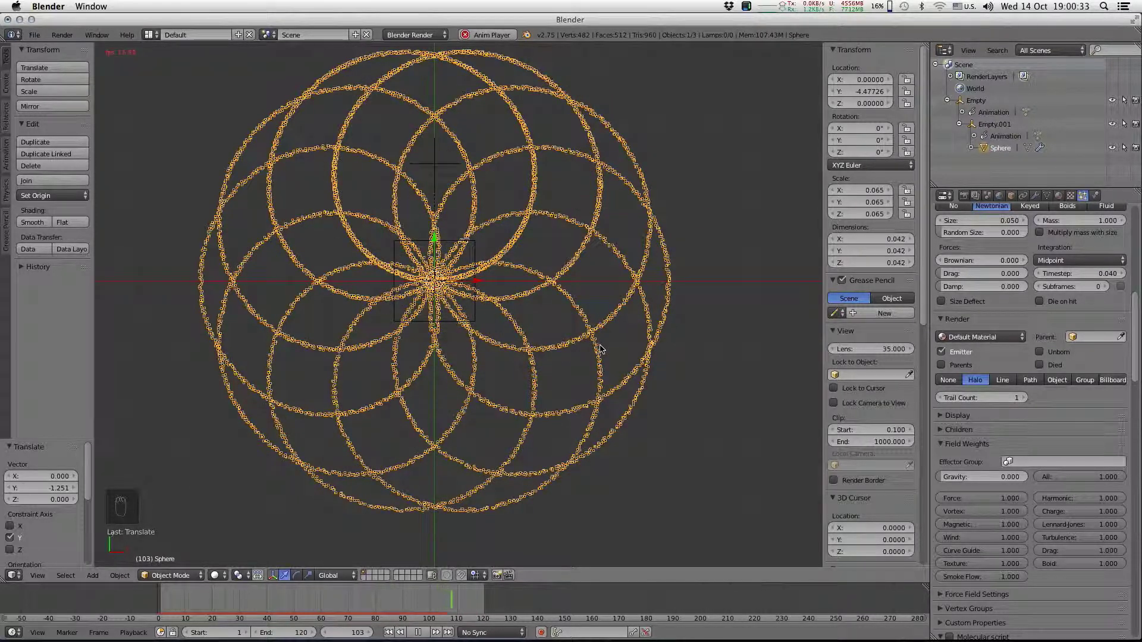
key(alt+a)
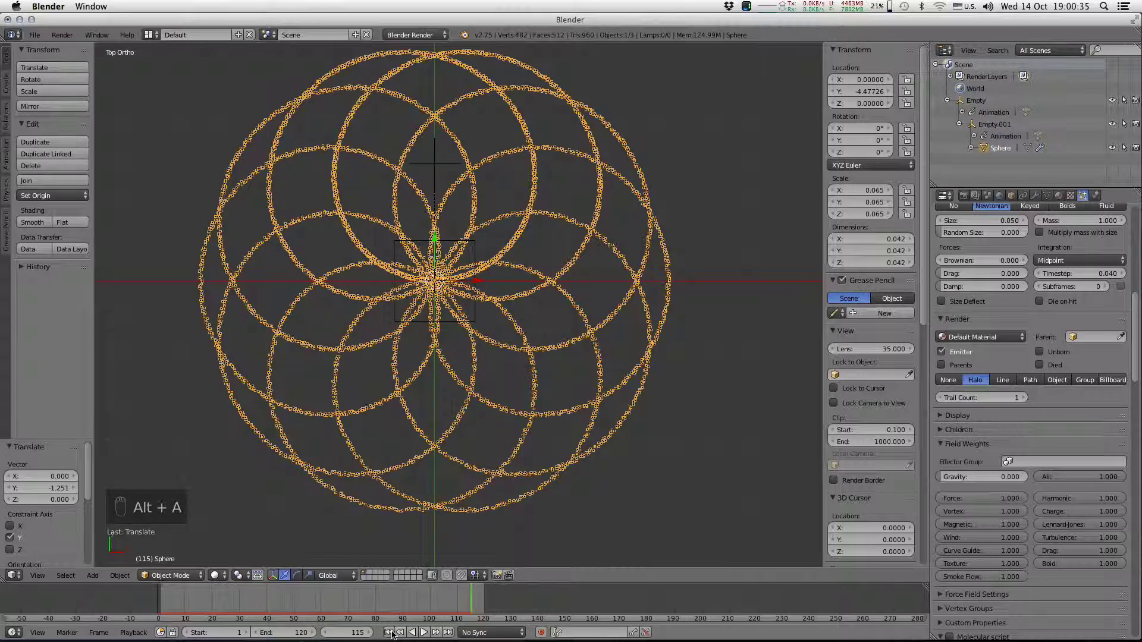
click(390, 632)
drag(434, 239, 436, 342)
key(alt+a)
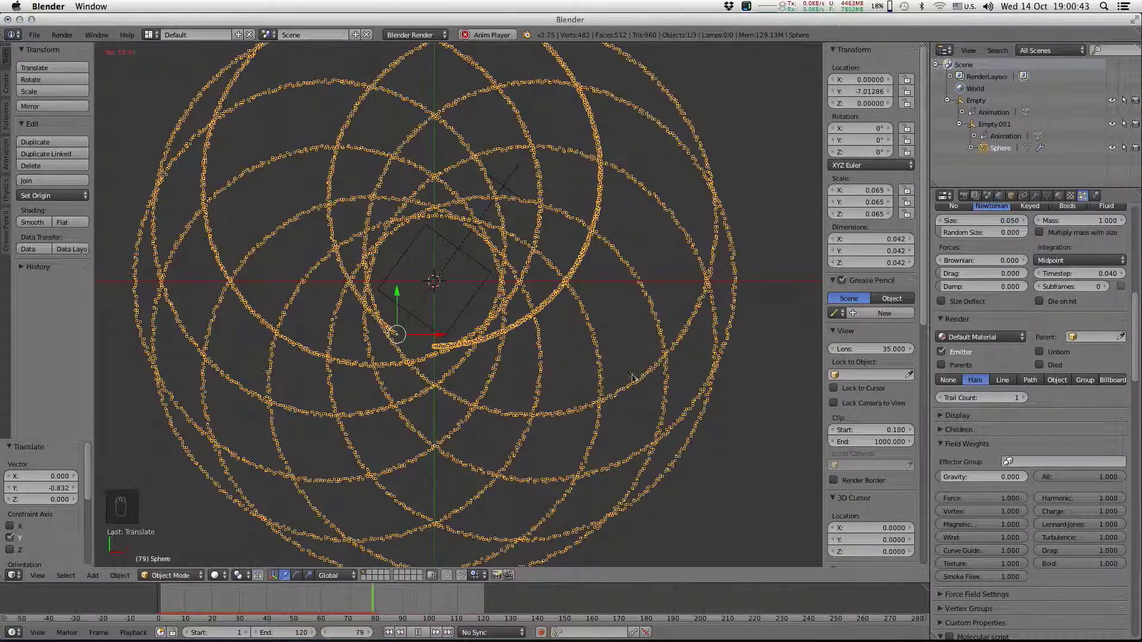
key(KP_7)
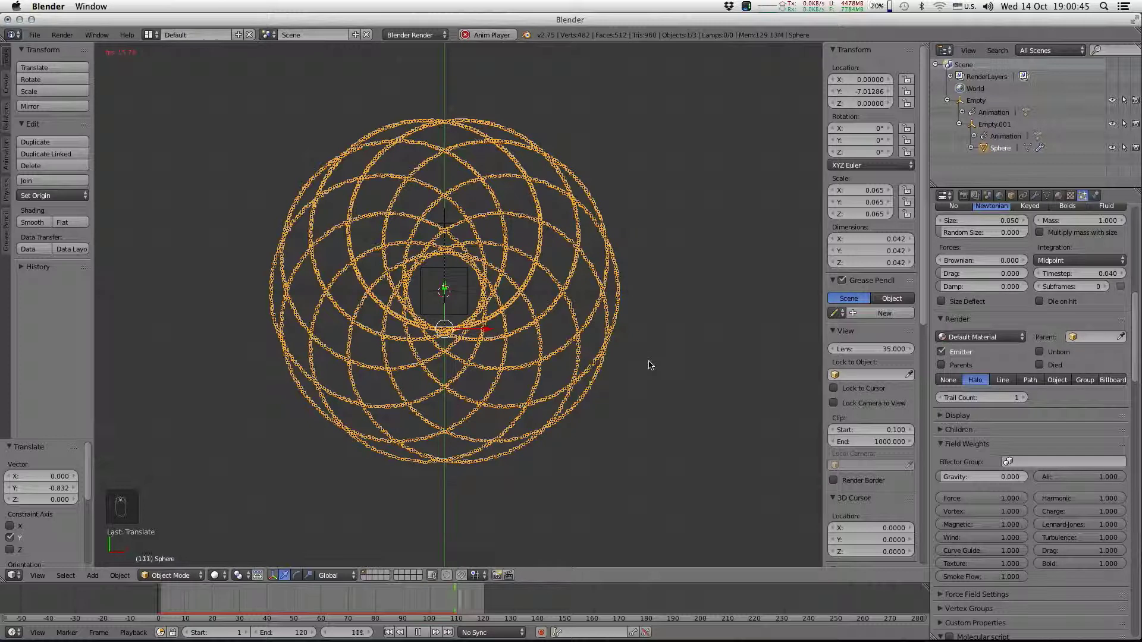
key(alt+a)
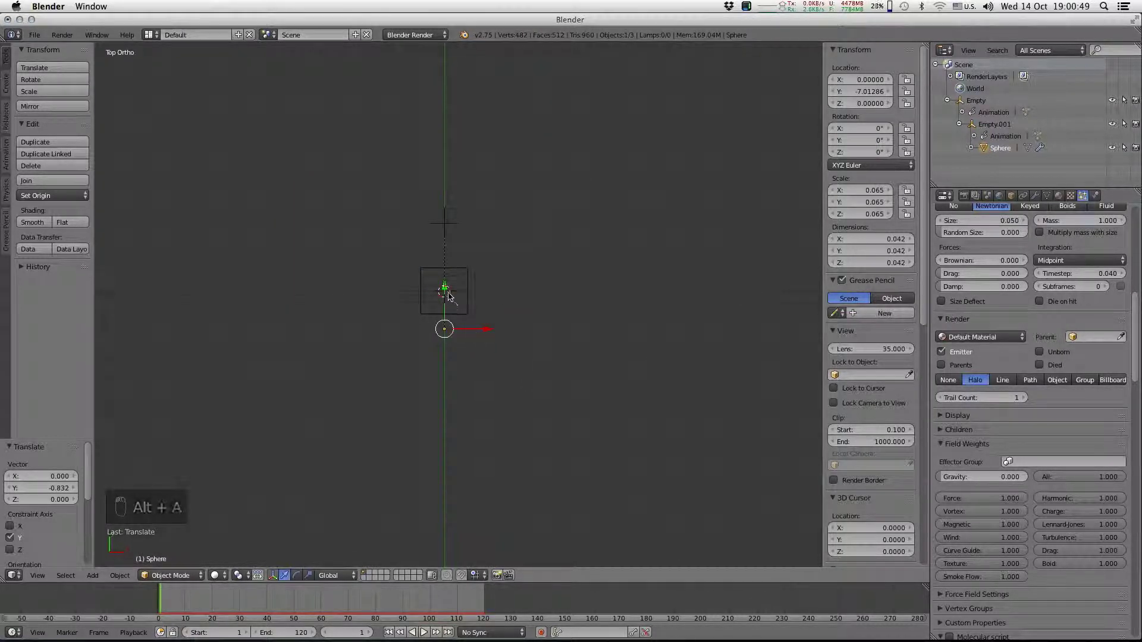
right_drag(447, 296, 447, 254)
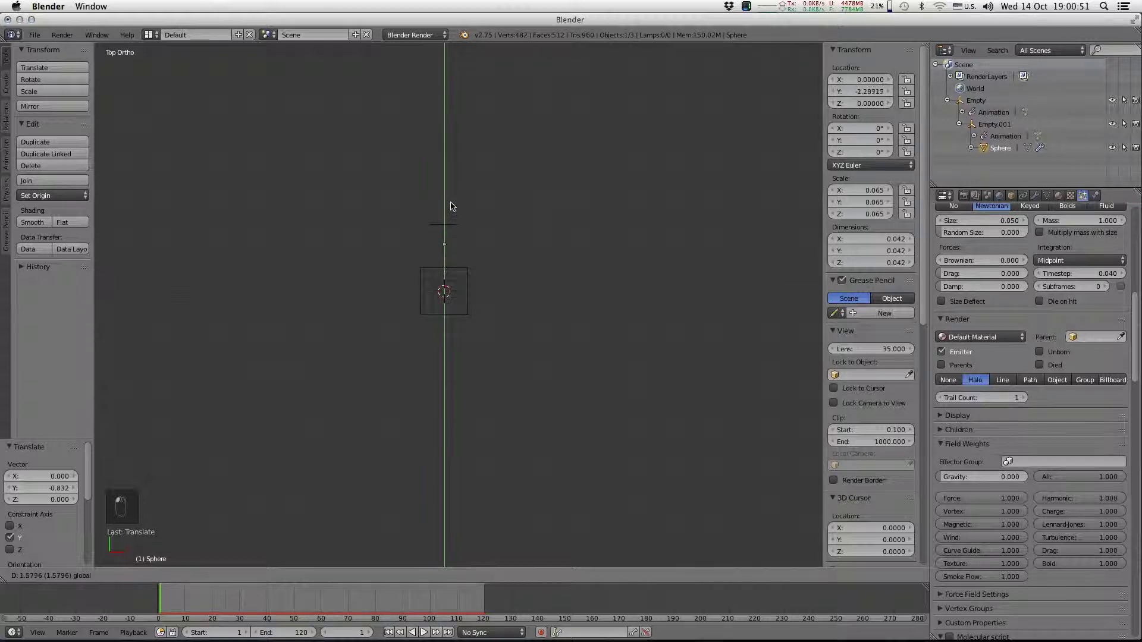
right_drag(455, 196, 456, 201)
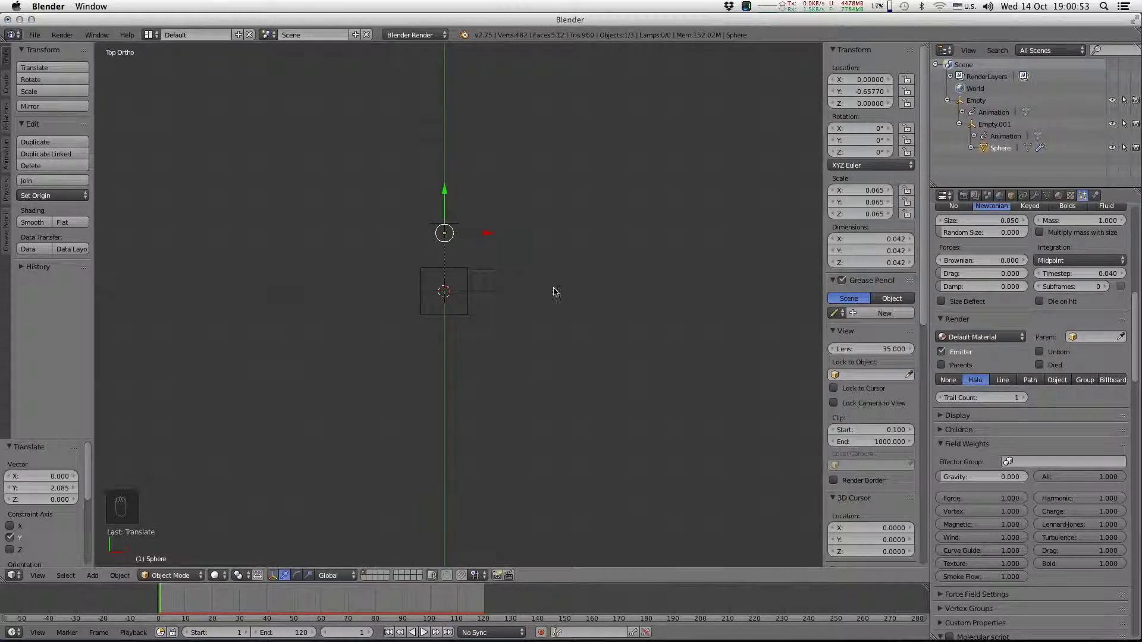
On the outer empty, delete the Z rotation keyframes and key only its X location at the start
right_click(468, 287)
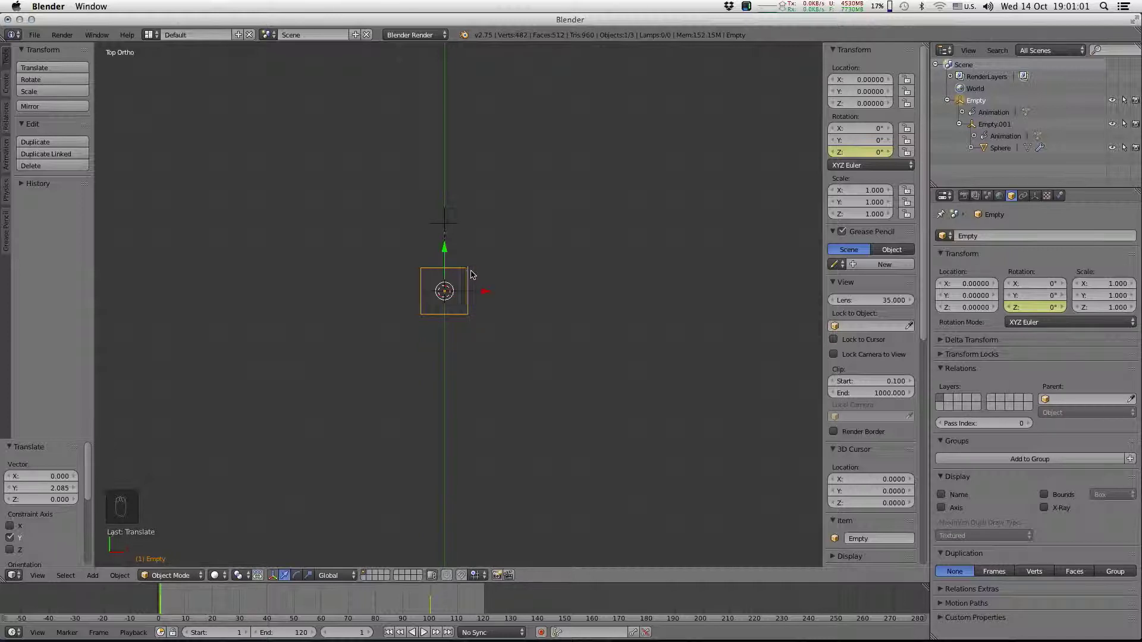
right_click(870, 156)
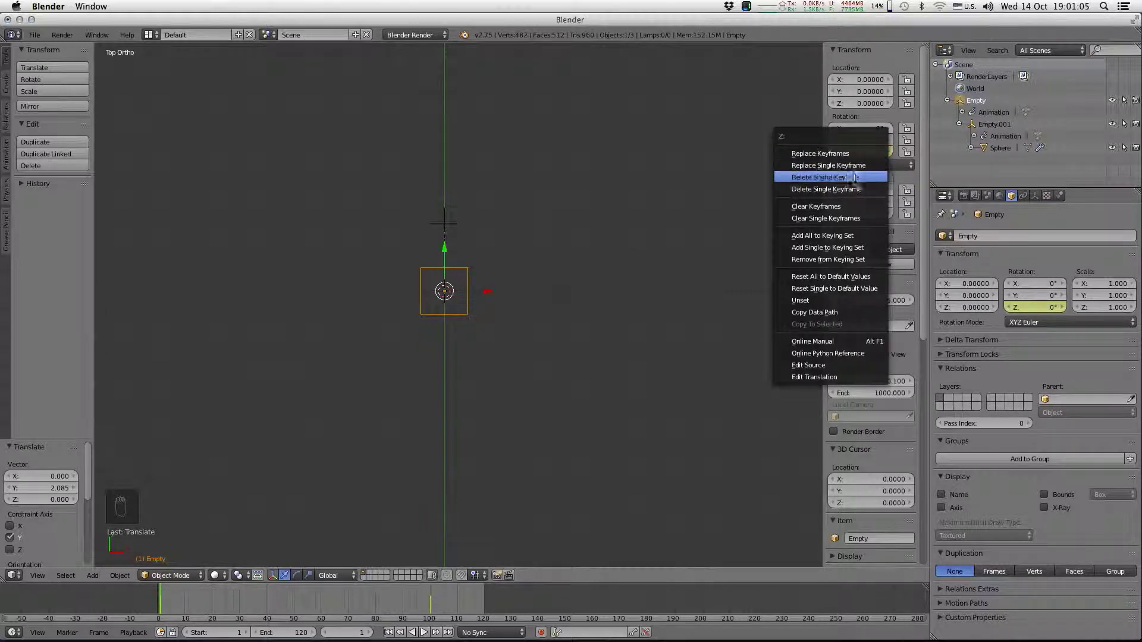
click(847, 207)
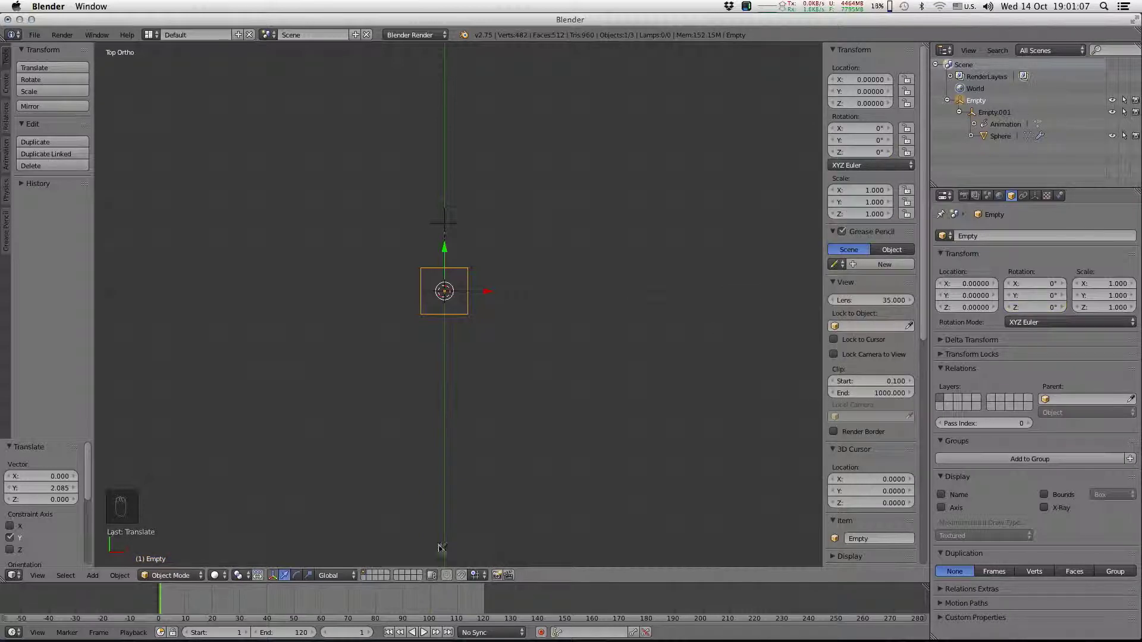
right_click(851, 81)
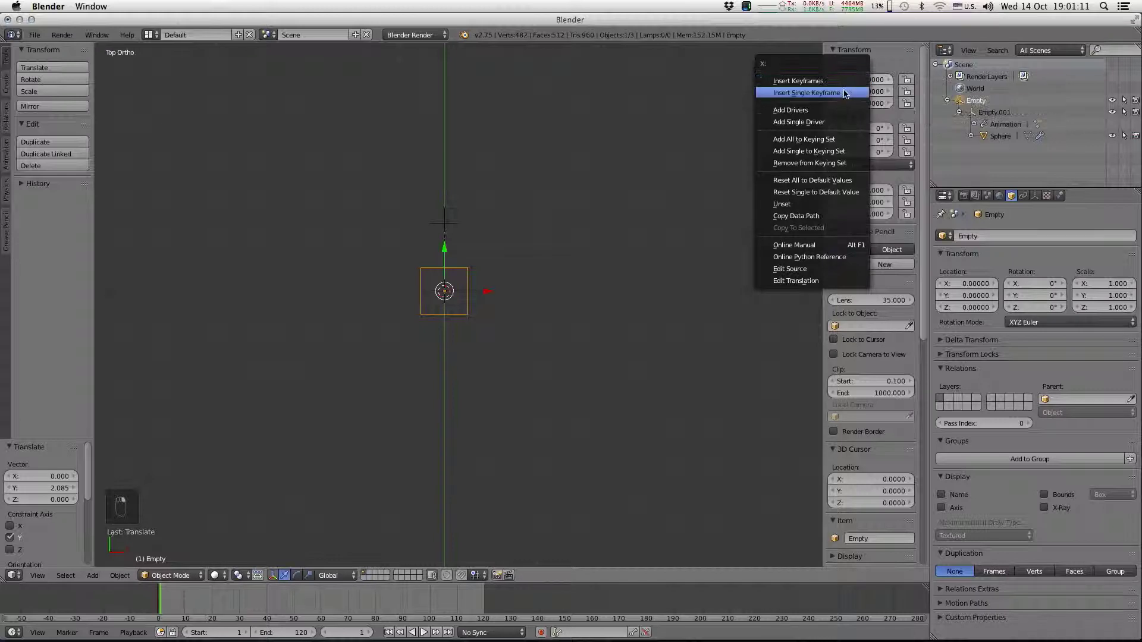
click(843, 93)
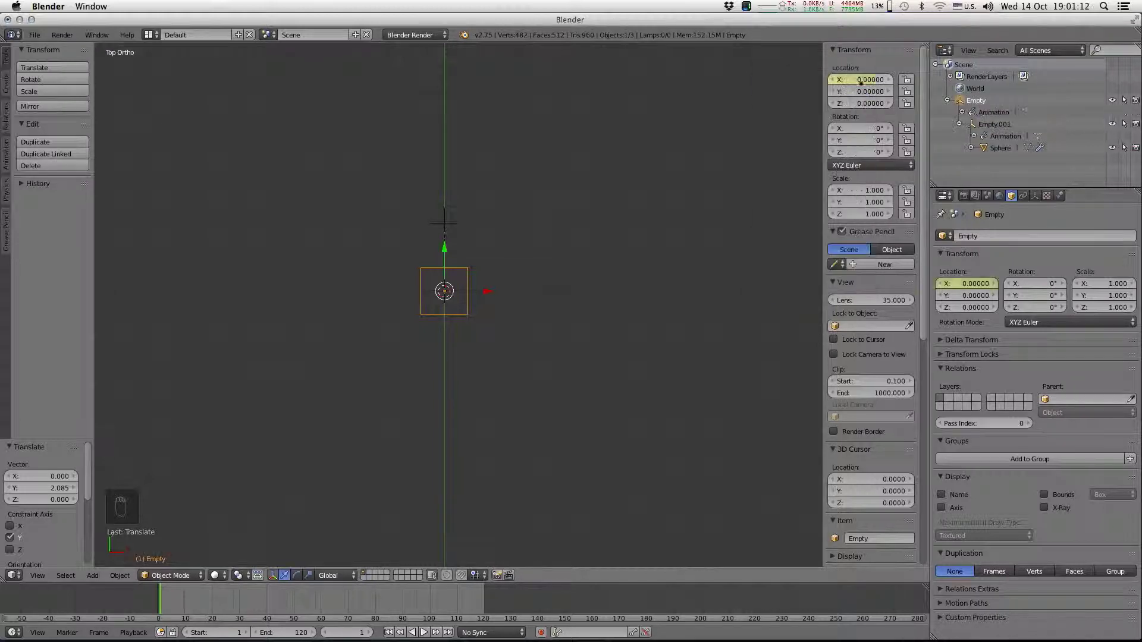
At frame 100 slide the empty to about X 8.86 and key its X location there
click(429, 607)
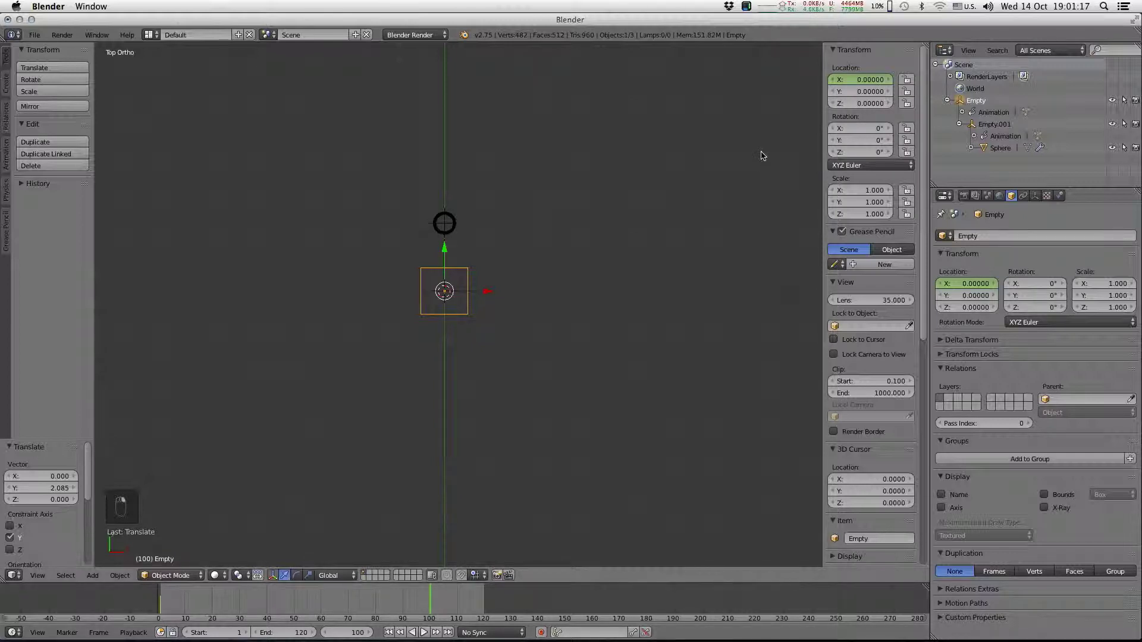
drag(867, 79, 919, 80)
right_click(843, 85)
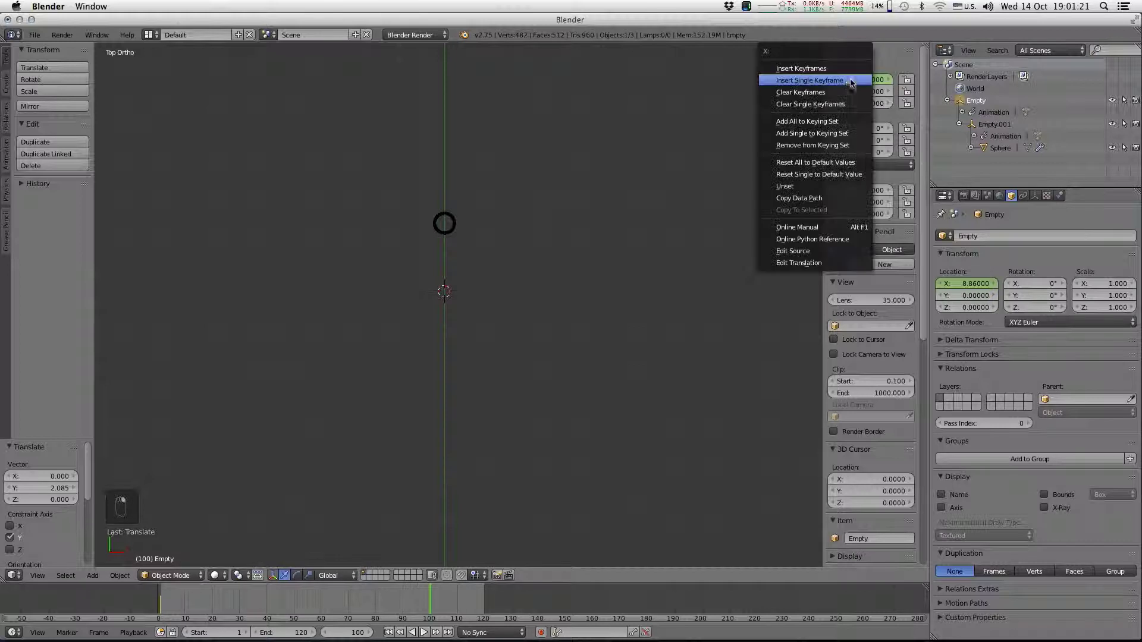
click(843, 82)
shift+middle_drag(632, 332, 424, 432)
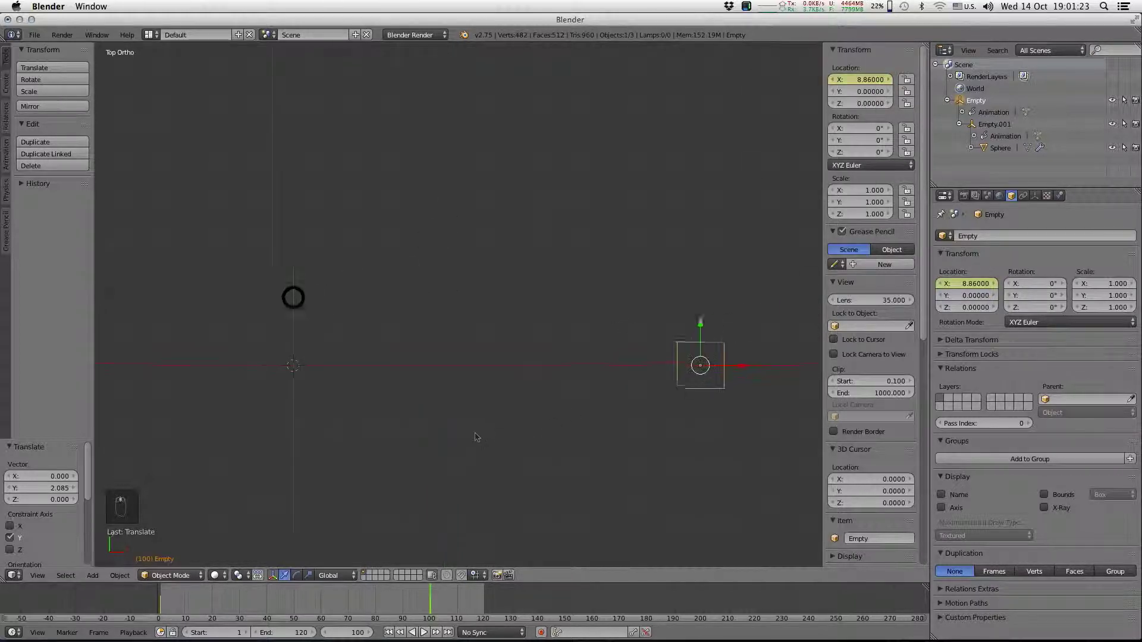
Replay from frame 1 so the particles draw a chain of loops, then select the sphere
click(389, 632)
key(alt+a)
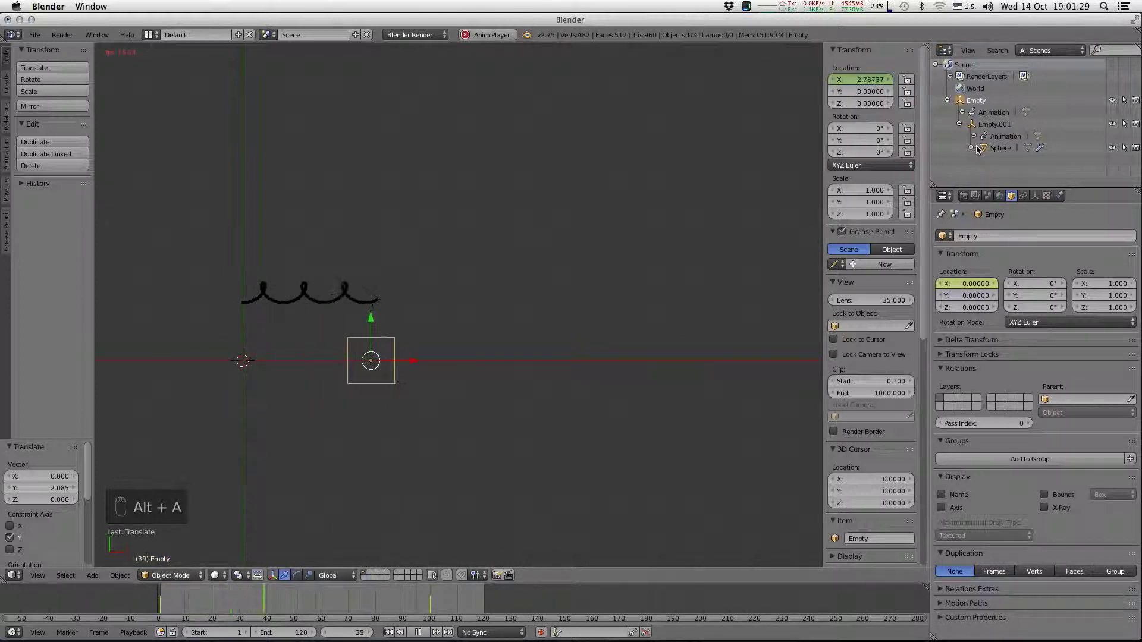
right_click(506, 288)
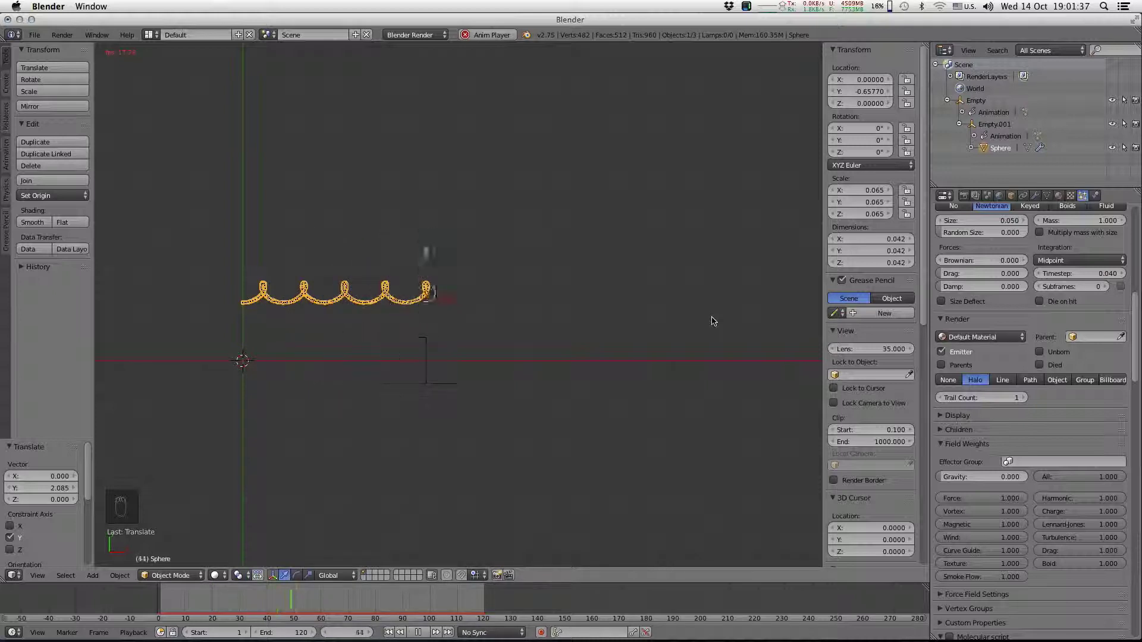
Move the sphere to about Y 1.17 and replay so the trail becomes a row of ten full loops
key(alt+a)
click(389, 633)
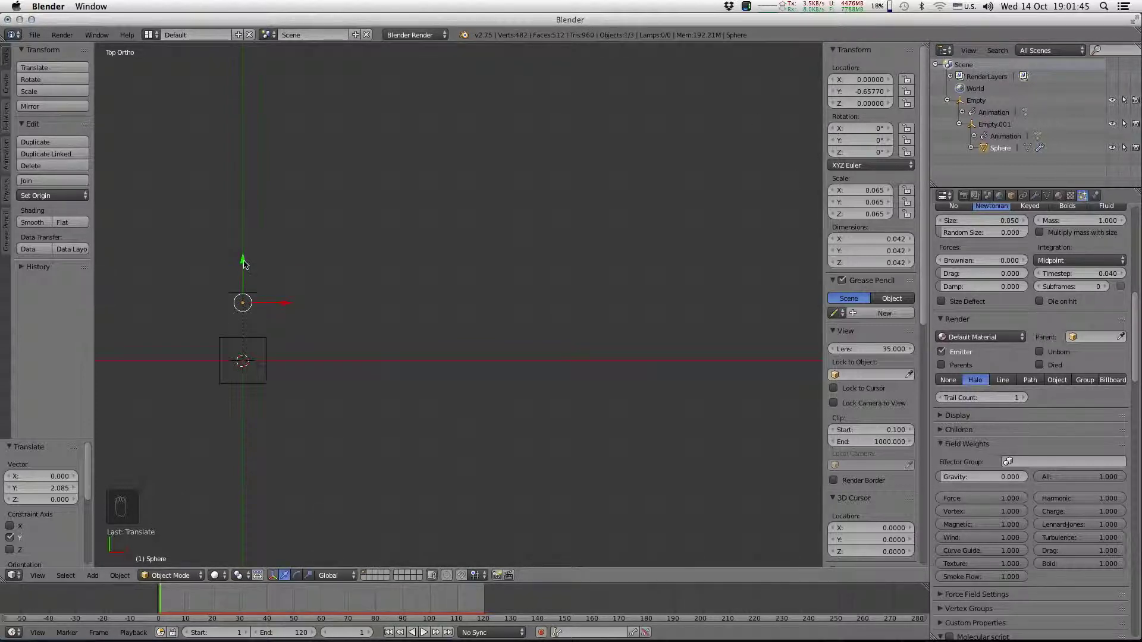
drag(244, 263, 246, 272)
key(alt+a)
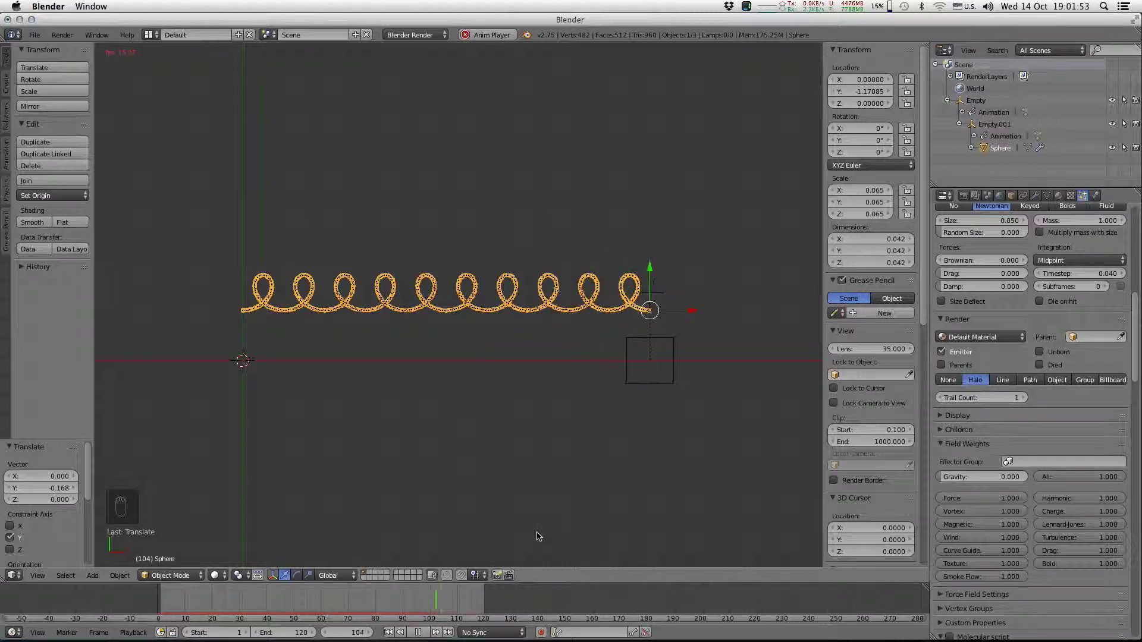
key(alt+a)
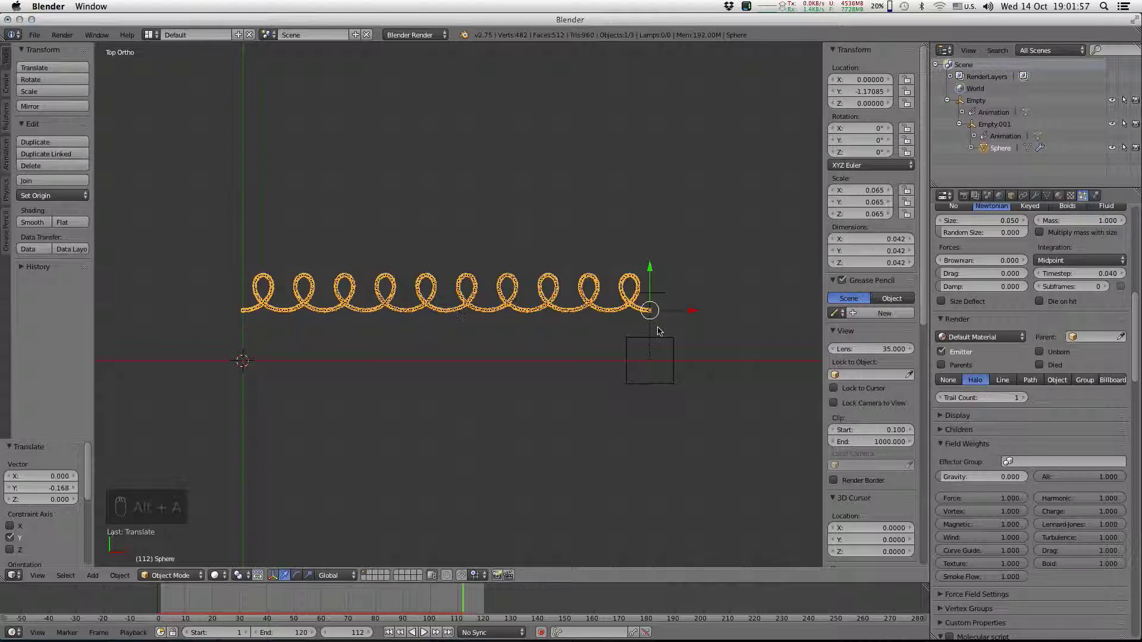
Split the 3D View and turn the upper area into a Graph Editor
click(927, 42)
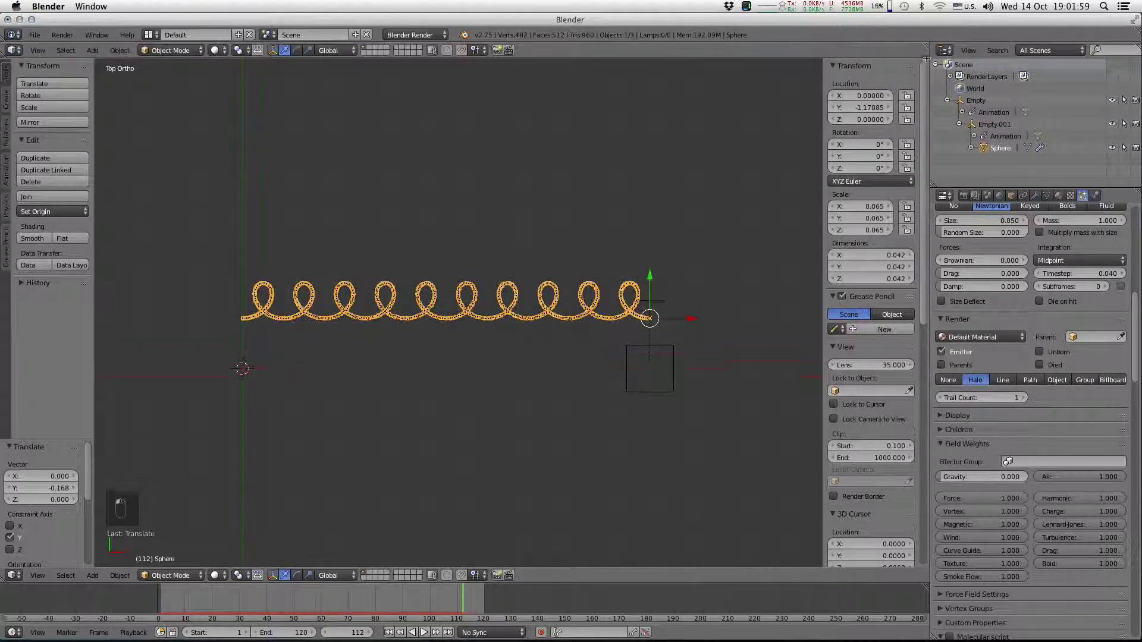
drag(926, 45, 924, 195)
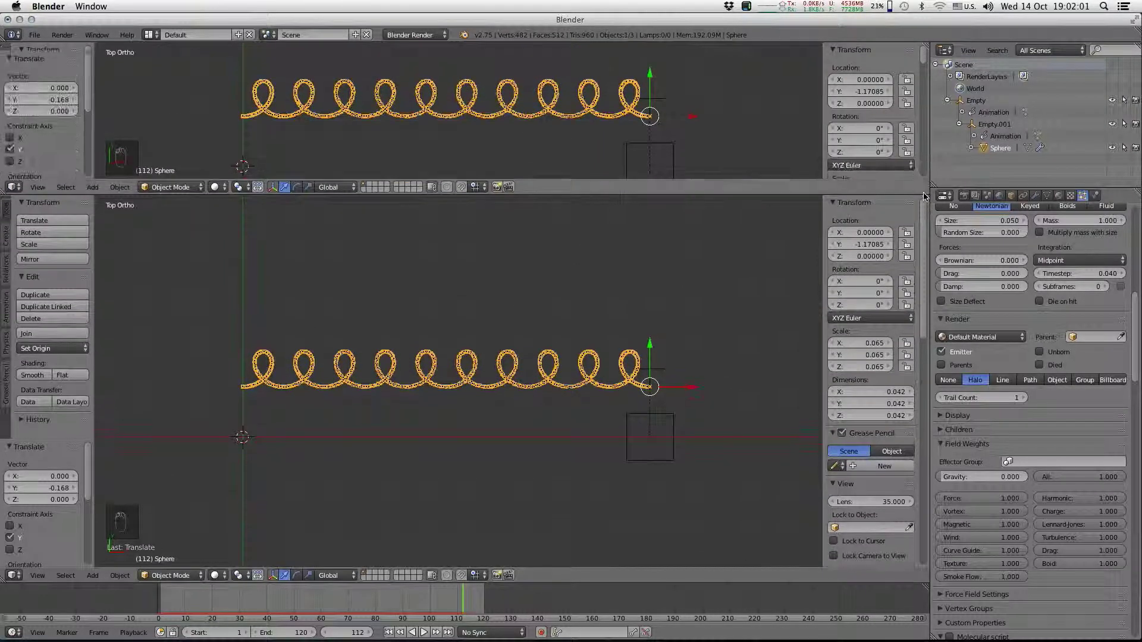
click(14, 188)
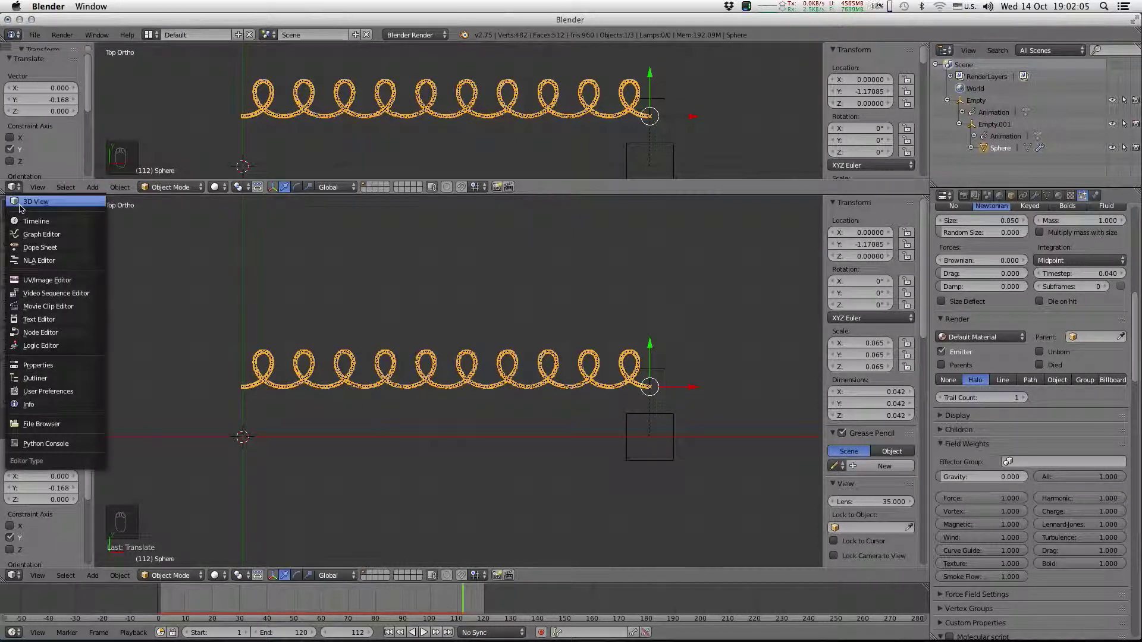
click(49, 234)
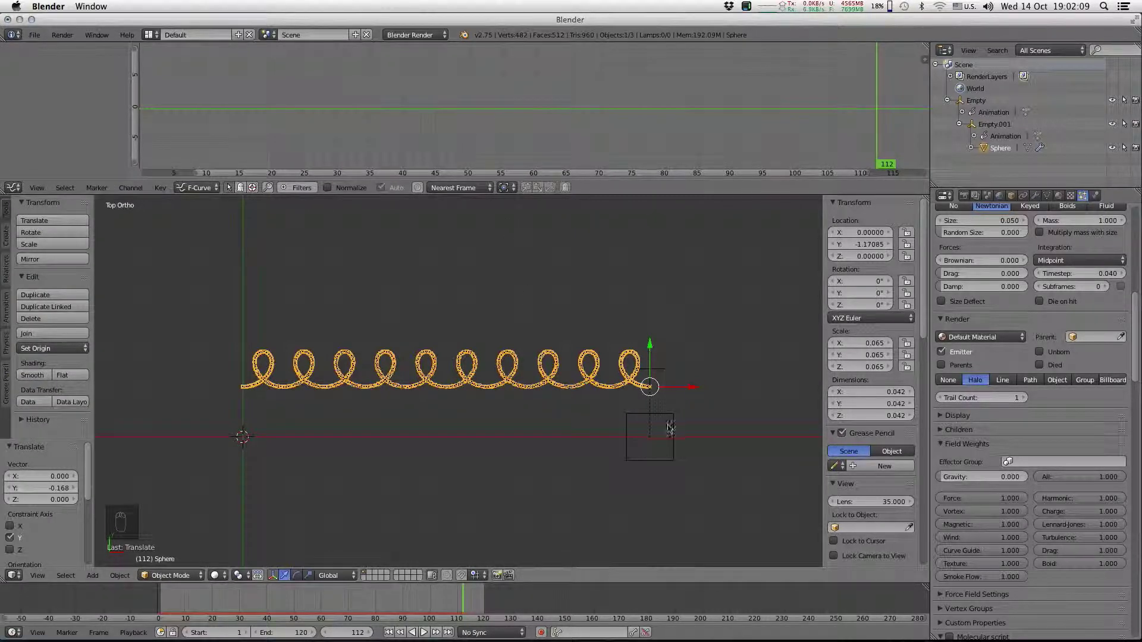
Set the outer Empty's X location curve to Linear interpolation
right_click(673, 430)
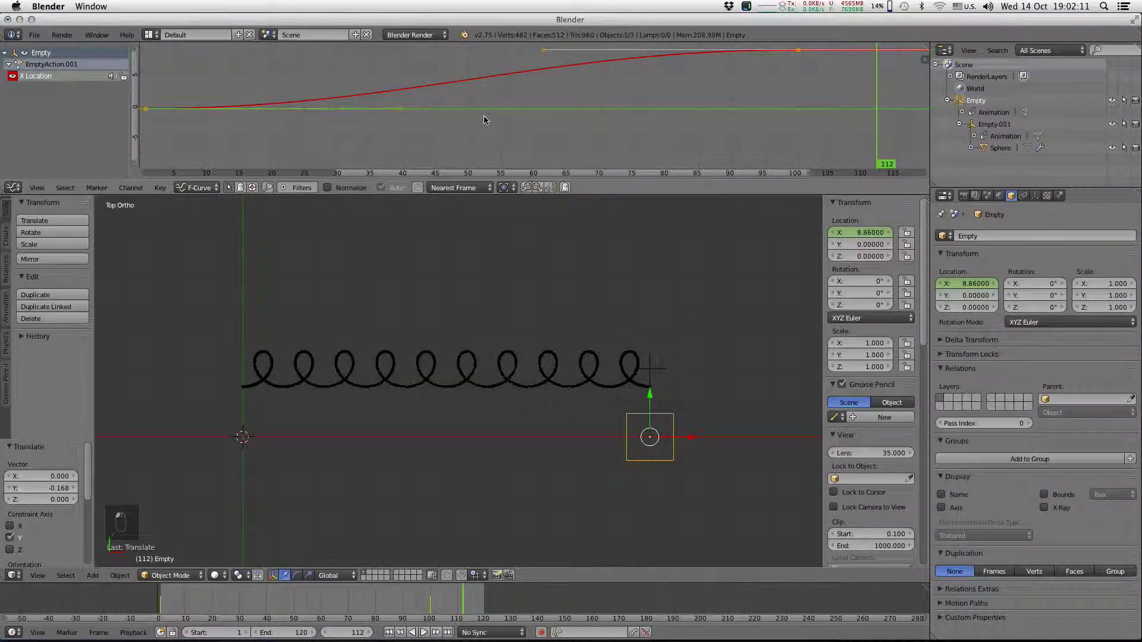
key(KP_Decimal)
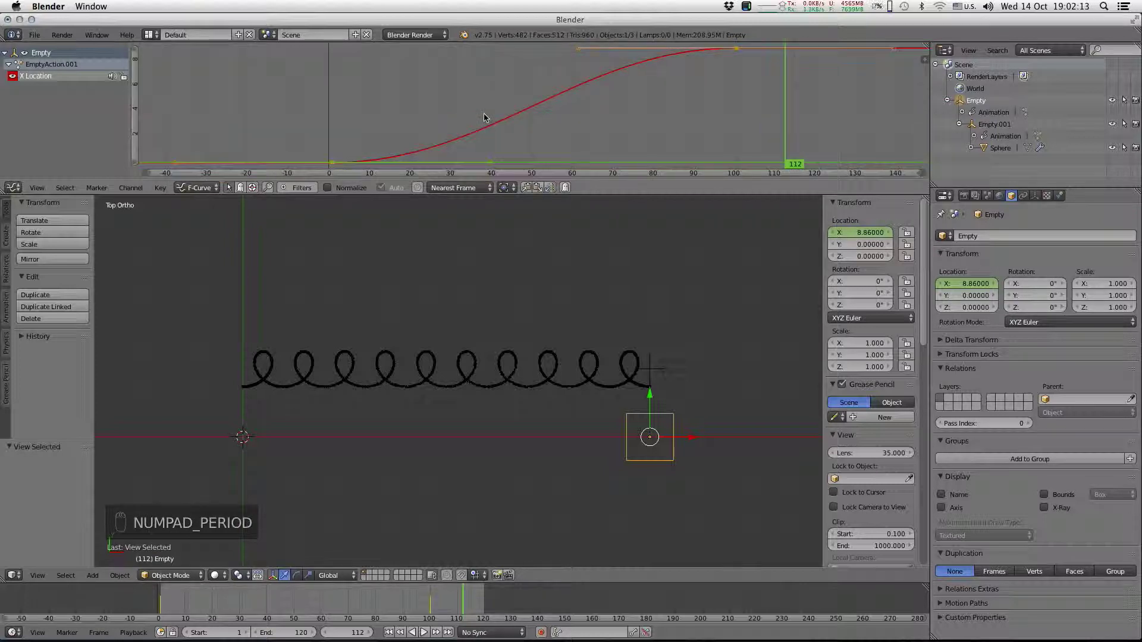
key(t)
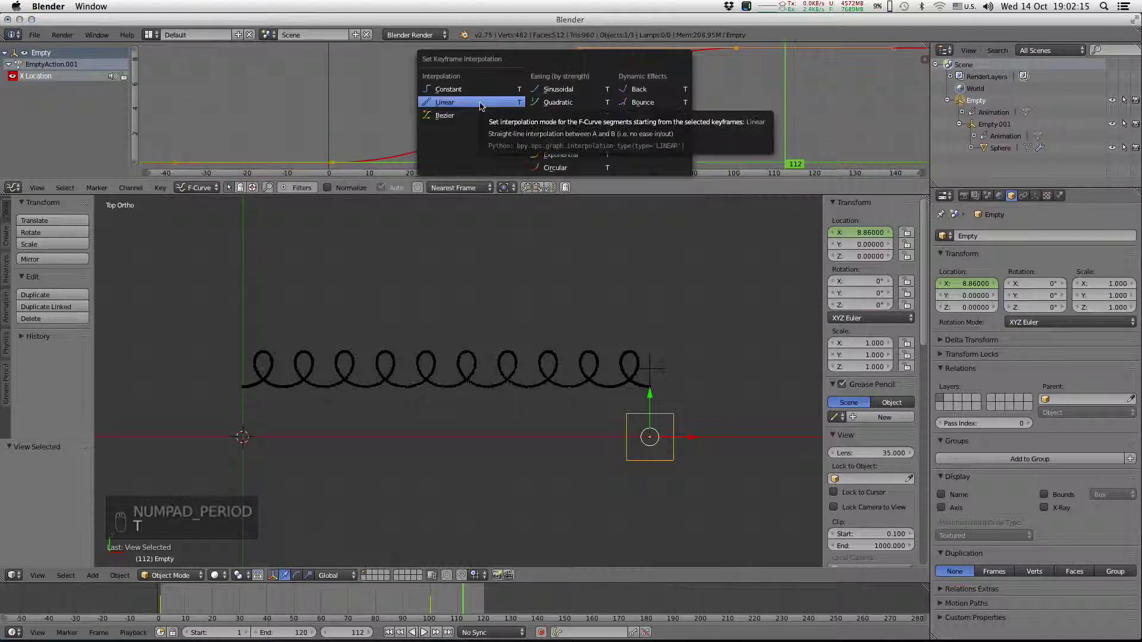
click(480, 106)
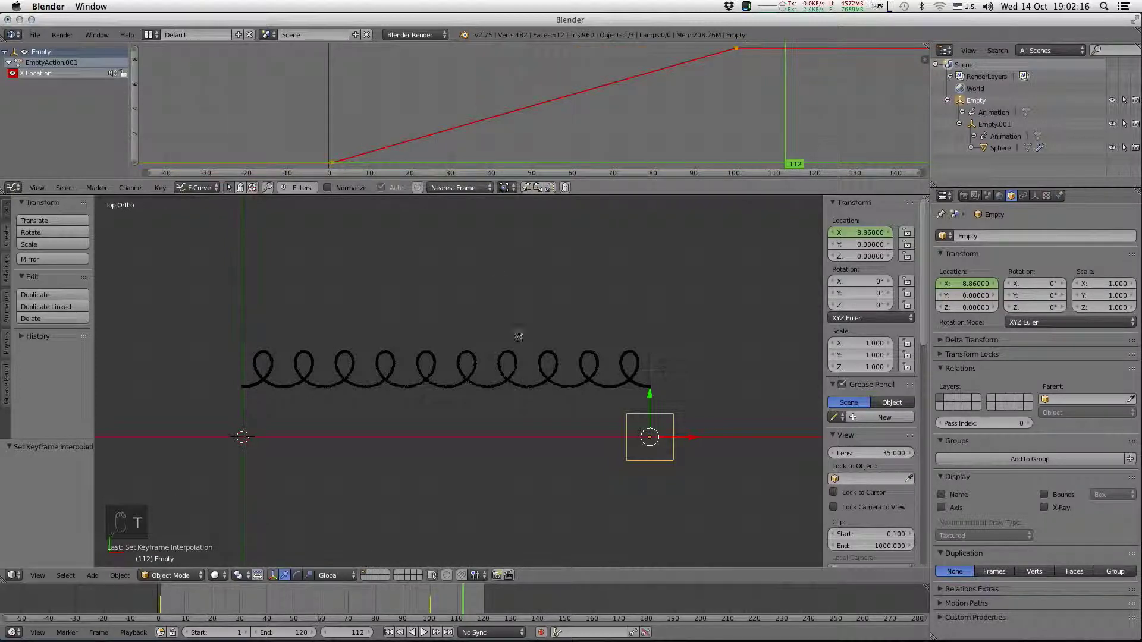
Set Empty.001's Z rotation curve to Linear too, then rewind to frame 1
right_click(644, 372)
key(KP_Decimal)
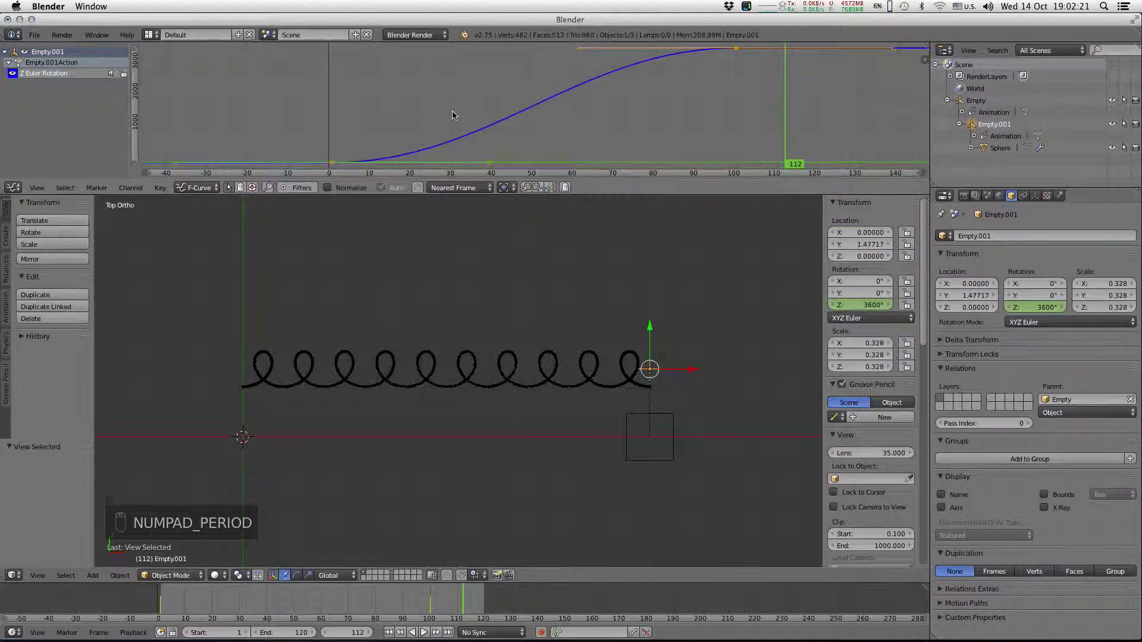
key(t)
click(452, 115)
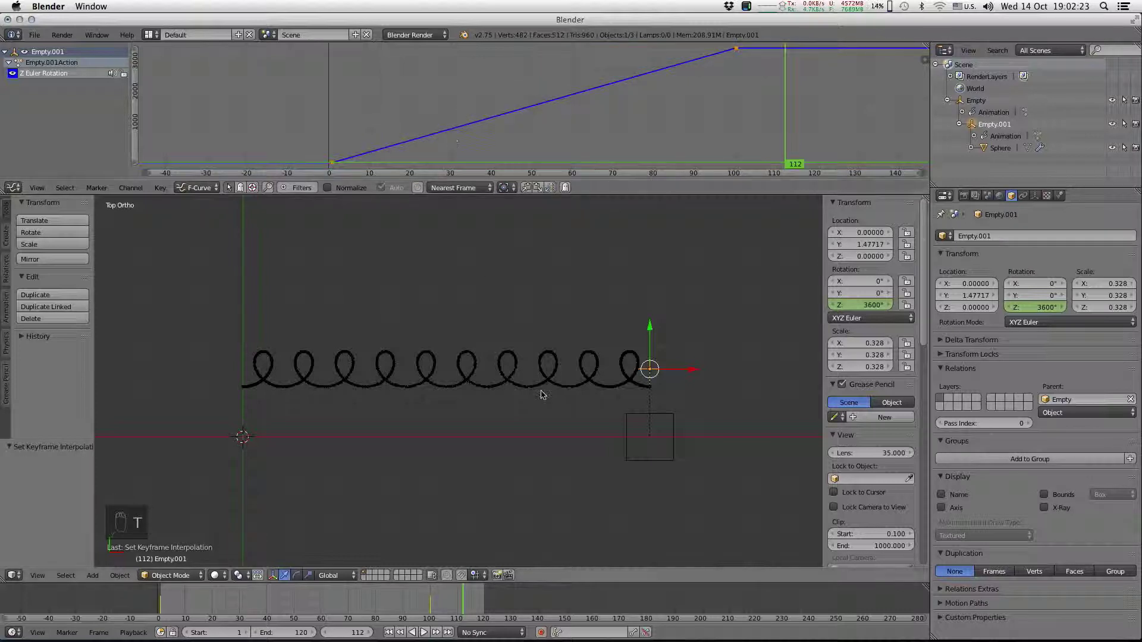
click(389, 633)
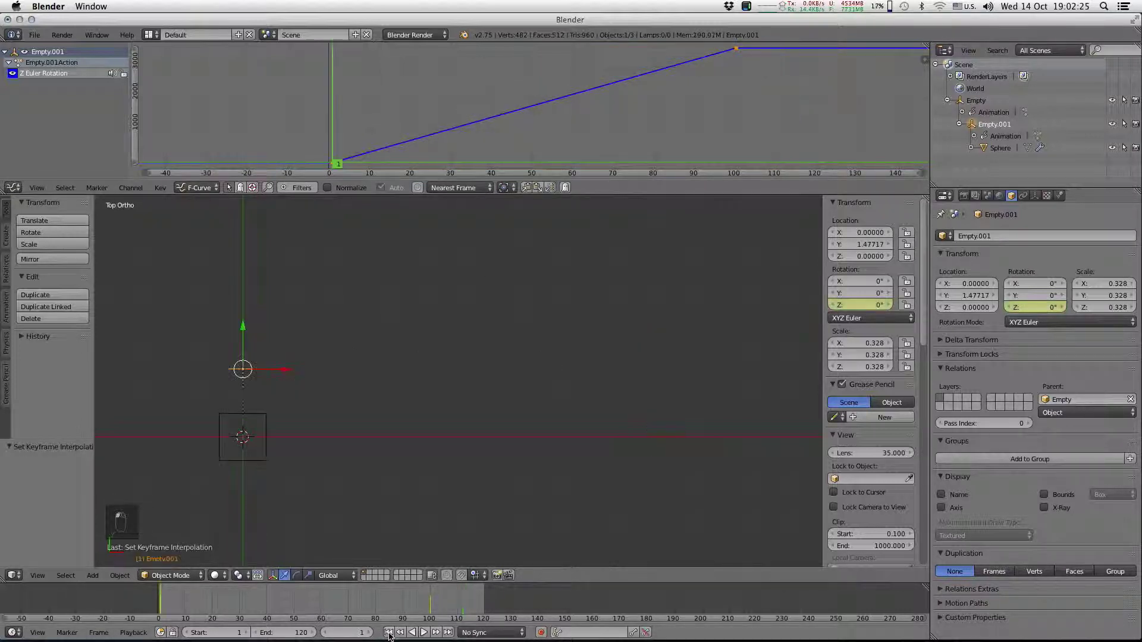
Replay the linear animation to check the evenly spaced loops, then jump to frame 100
key(alt+a)
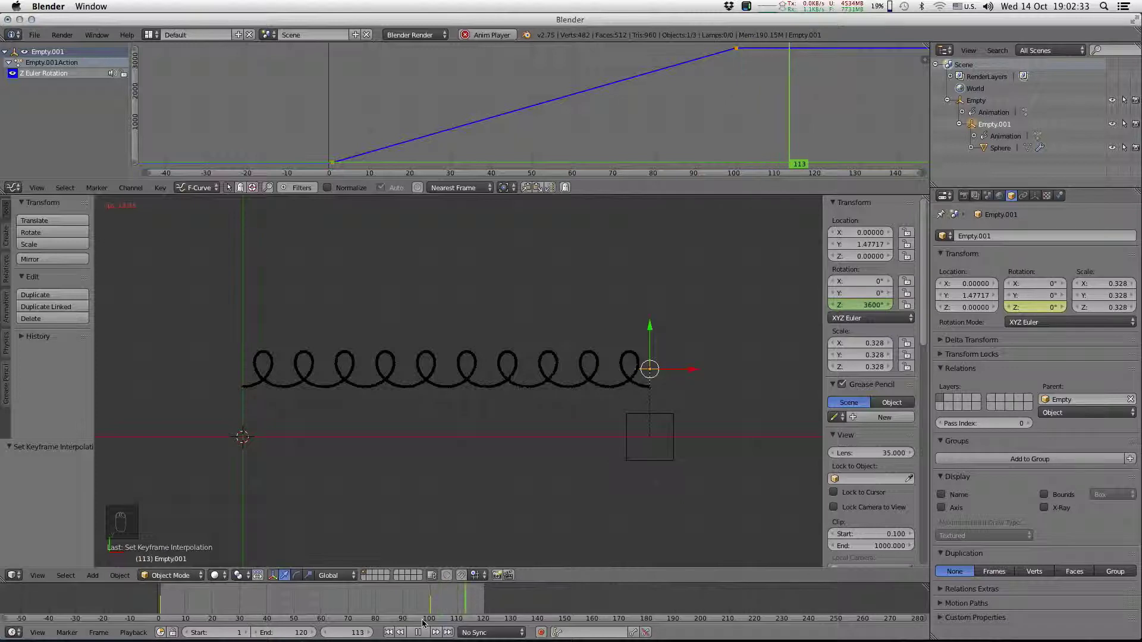
key(alt+a)
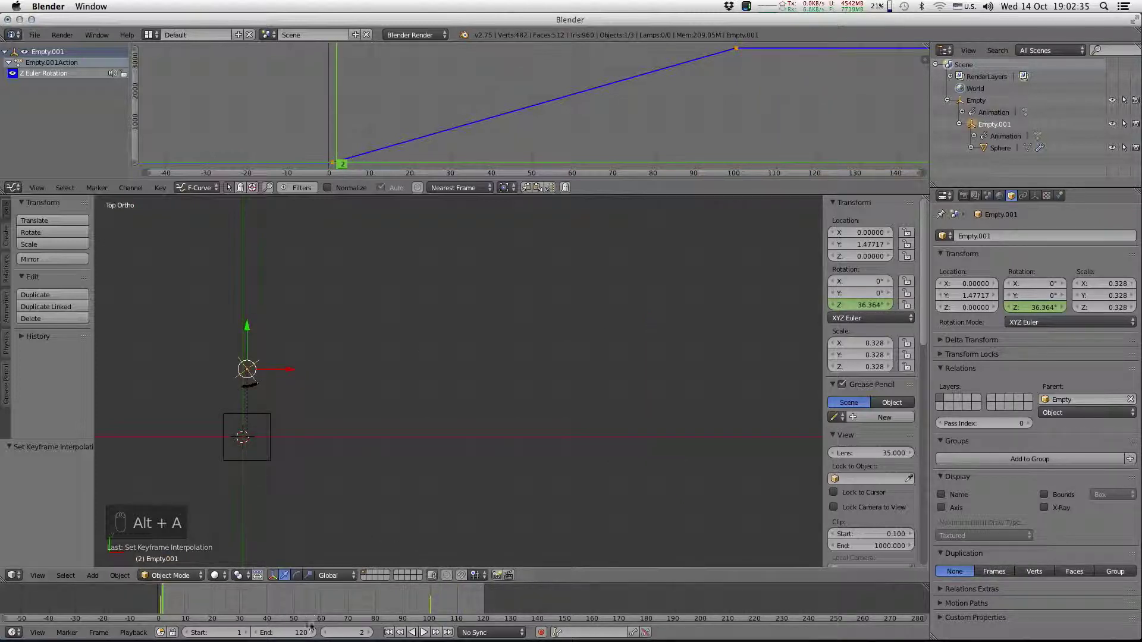
click(389, 632)
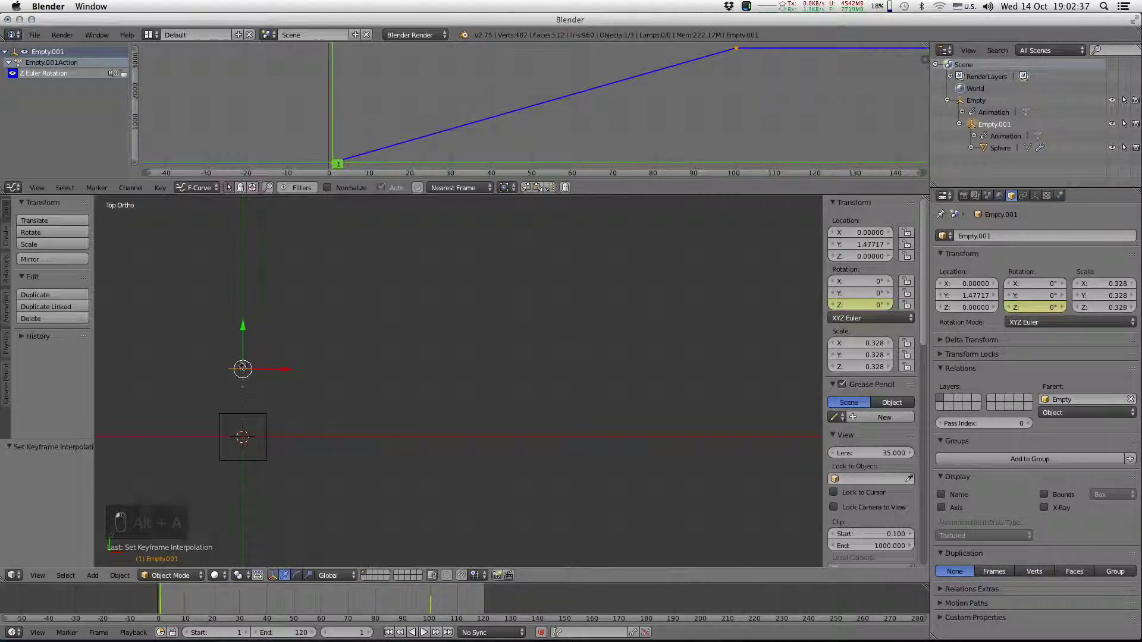
click(429, 613)
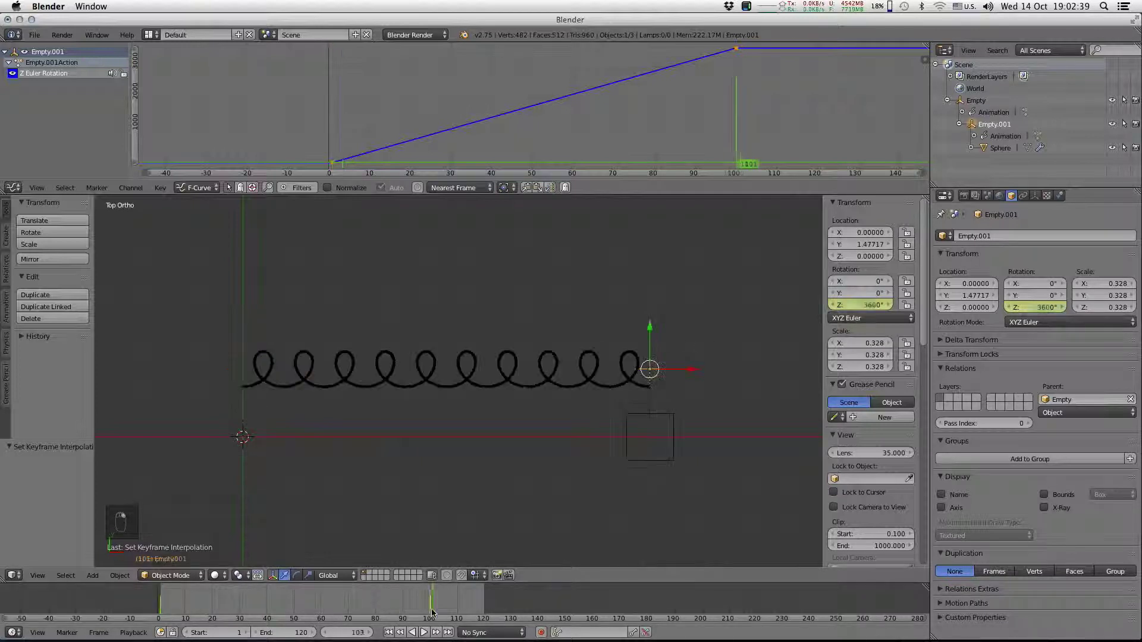
Enter 360*20 as Empty.001's Z rotation, replace its keyframe at 7200°, and replay the tighter loops
click(864, 305)
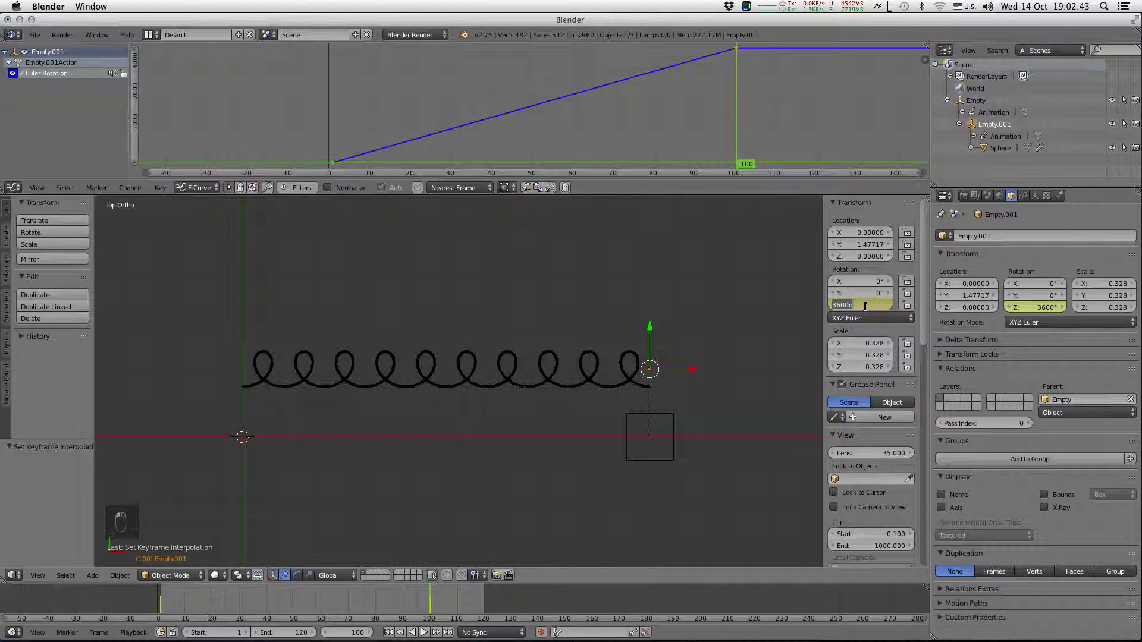
text(360*)
text(10)
key(Return)
right_click(866, 310)
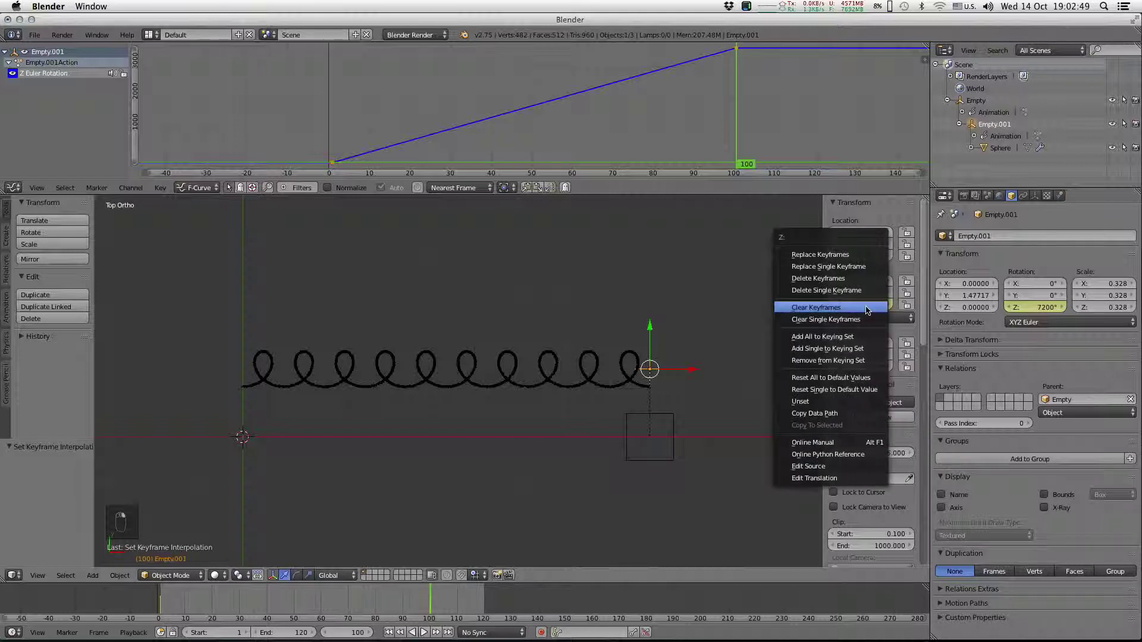
click(852, 270)
key(alt+a)
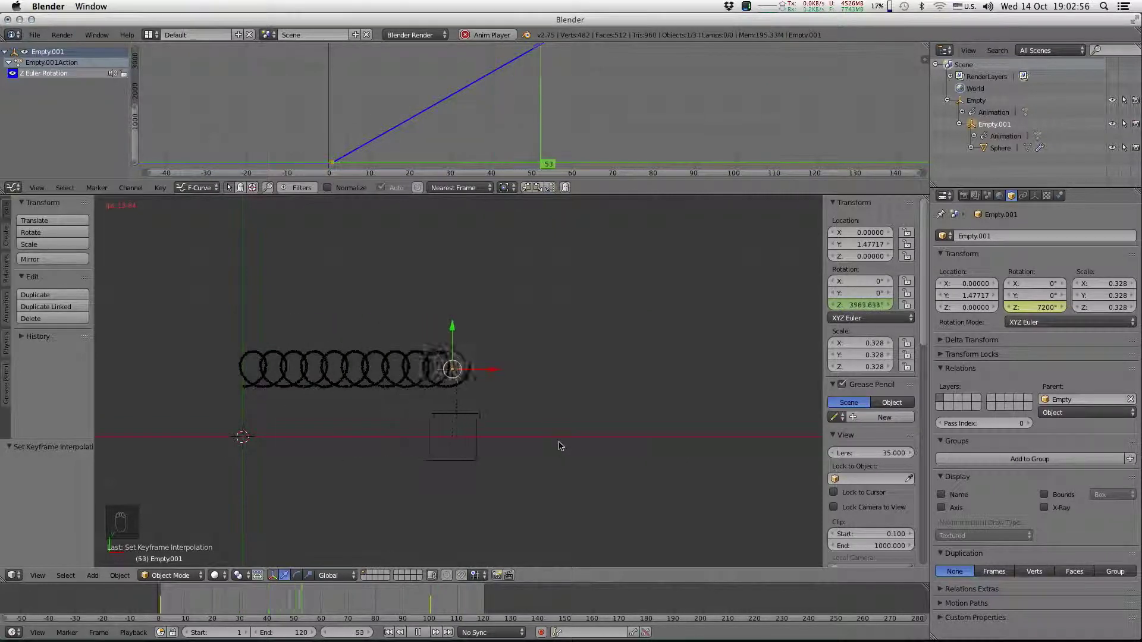
key(alt+a)
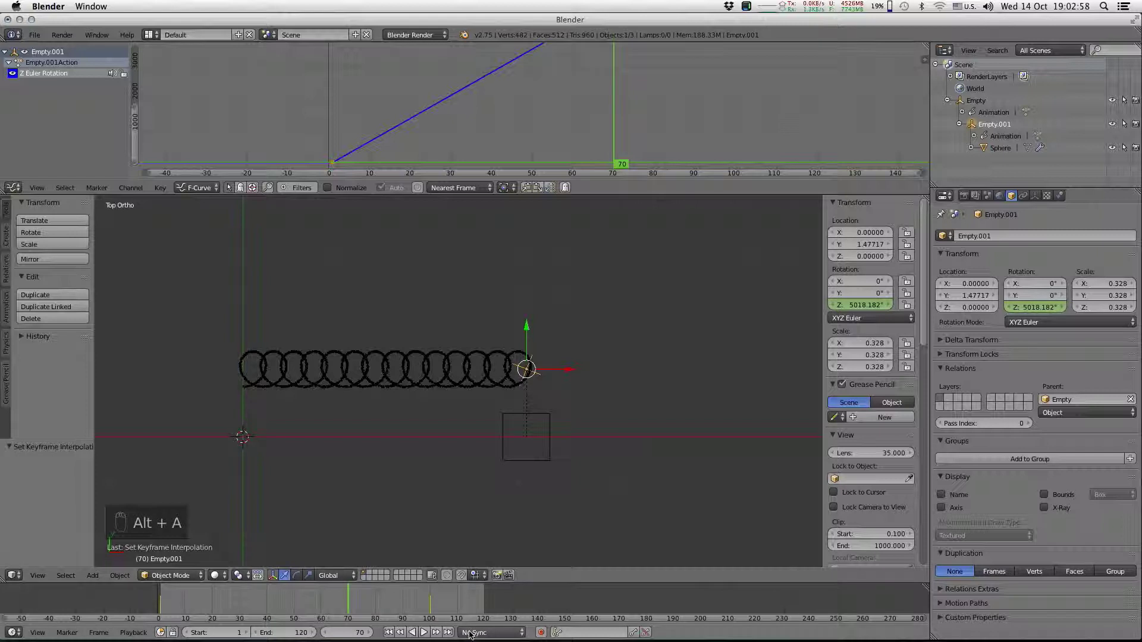
click(389, 632)
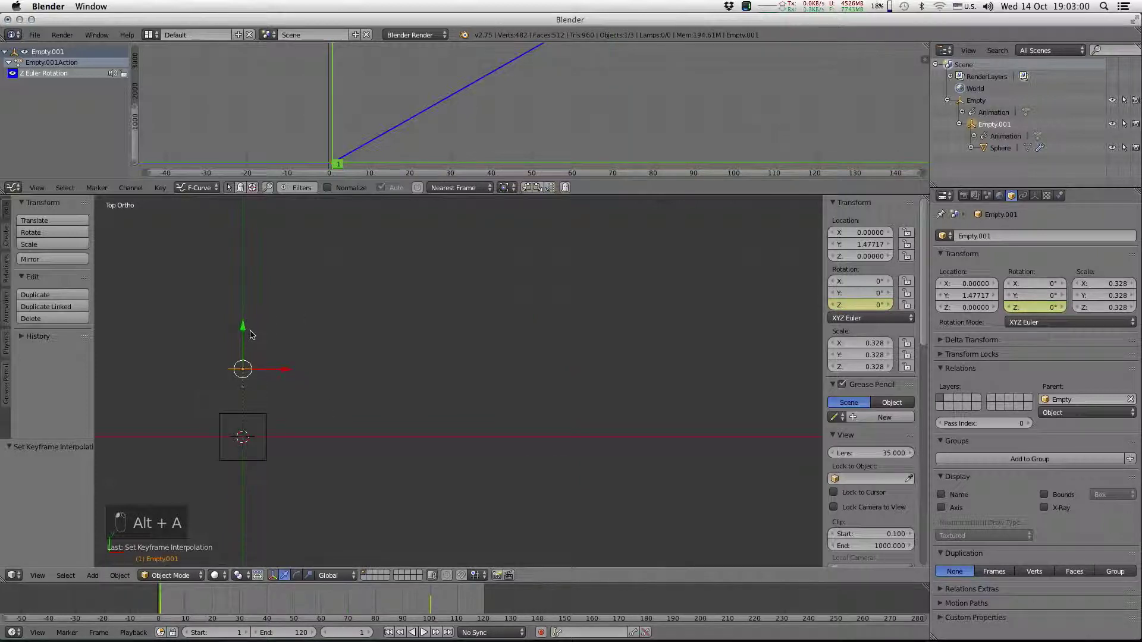
mouse_move(253, 404)
middle_down()
mouse_move(431, 372)
mouse_move(453, 354)
middle_up()
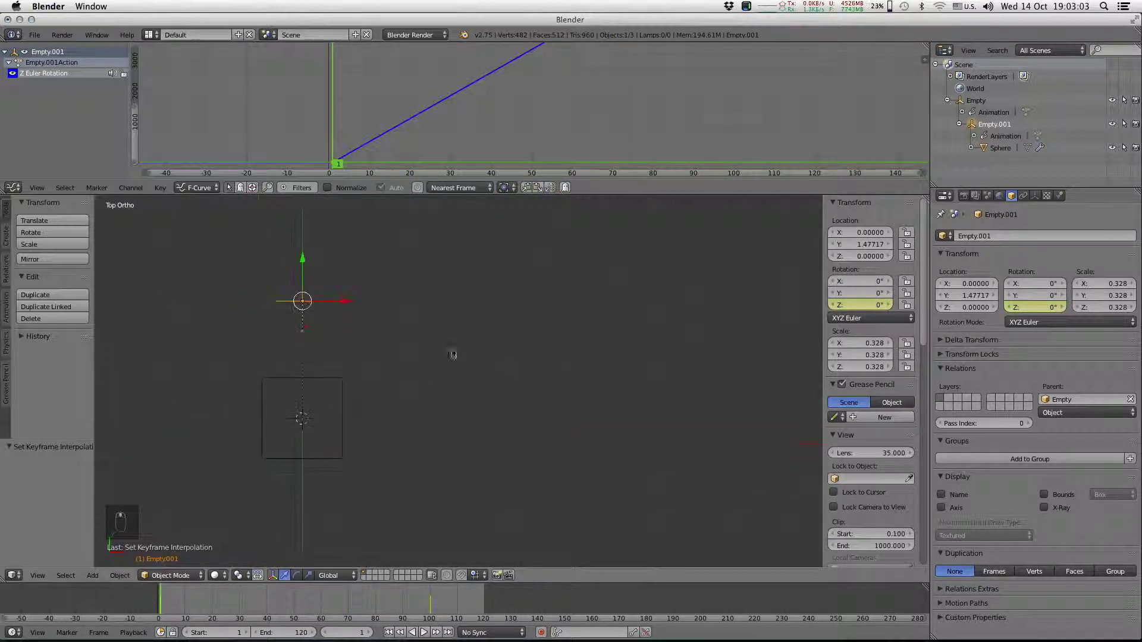
Nudge the sphere to about Y -0.87, replay the longer row of loops, and rewind to frame 1
right_click(306, 332)
drag(301, 297, 307, 286)
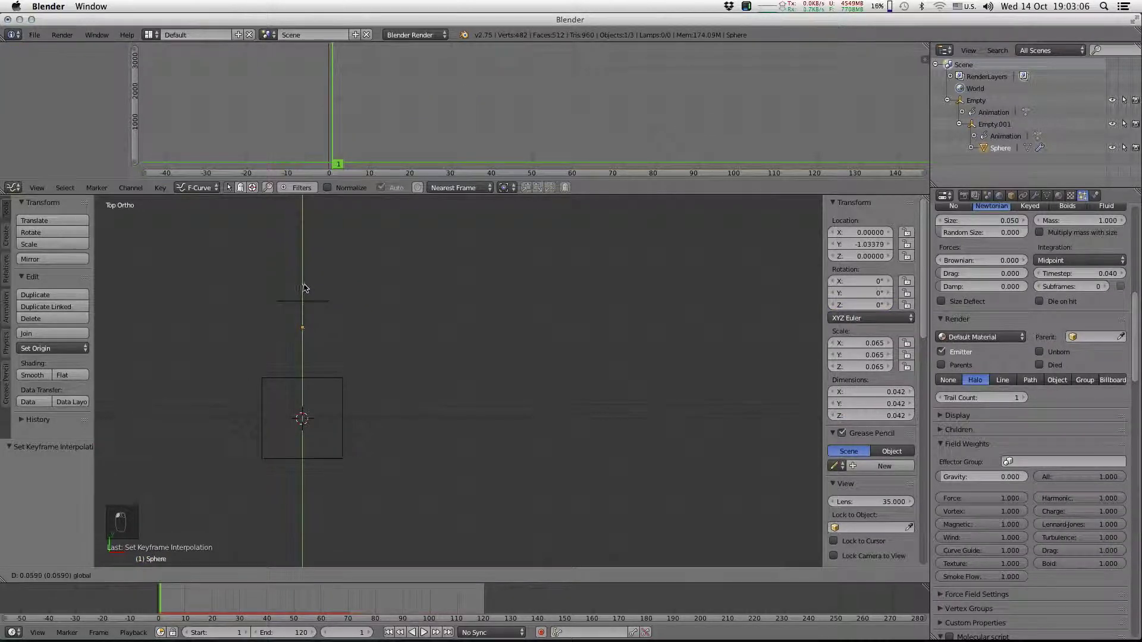
key(alt+a)
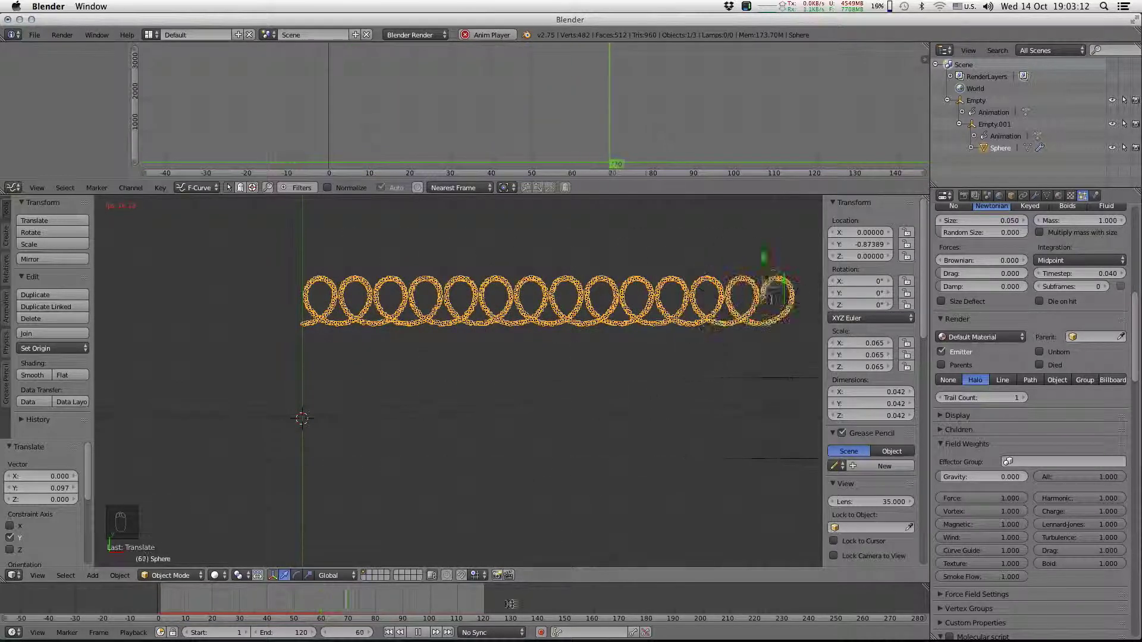
scroll(568, 376, down, 2)
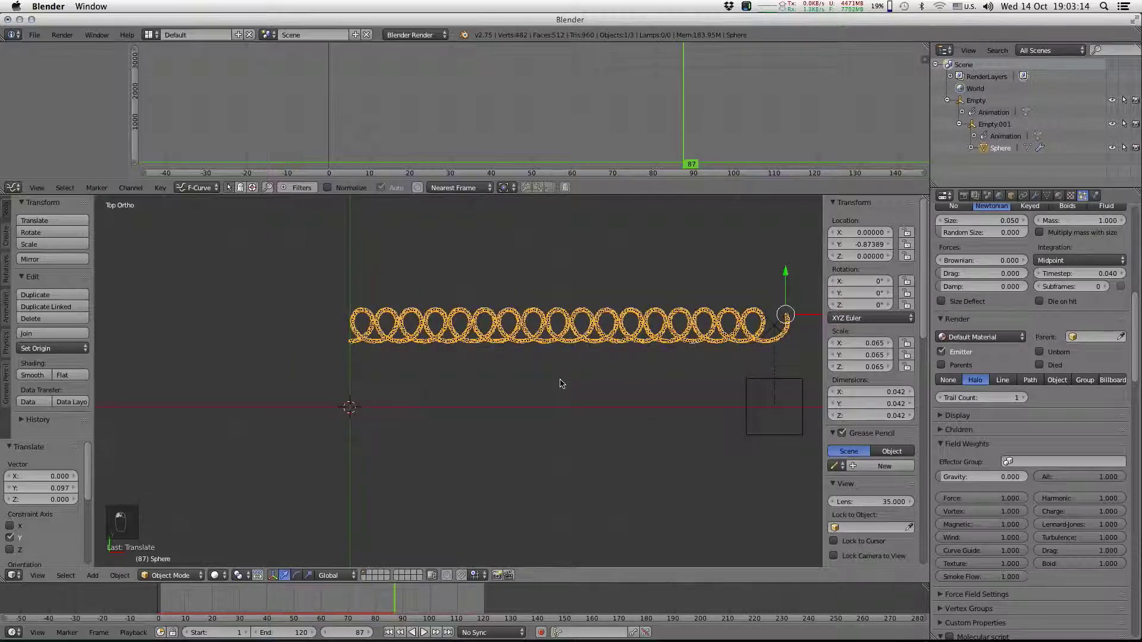
shift+middle_drag(669, 376, 583, 334)
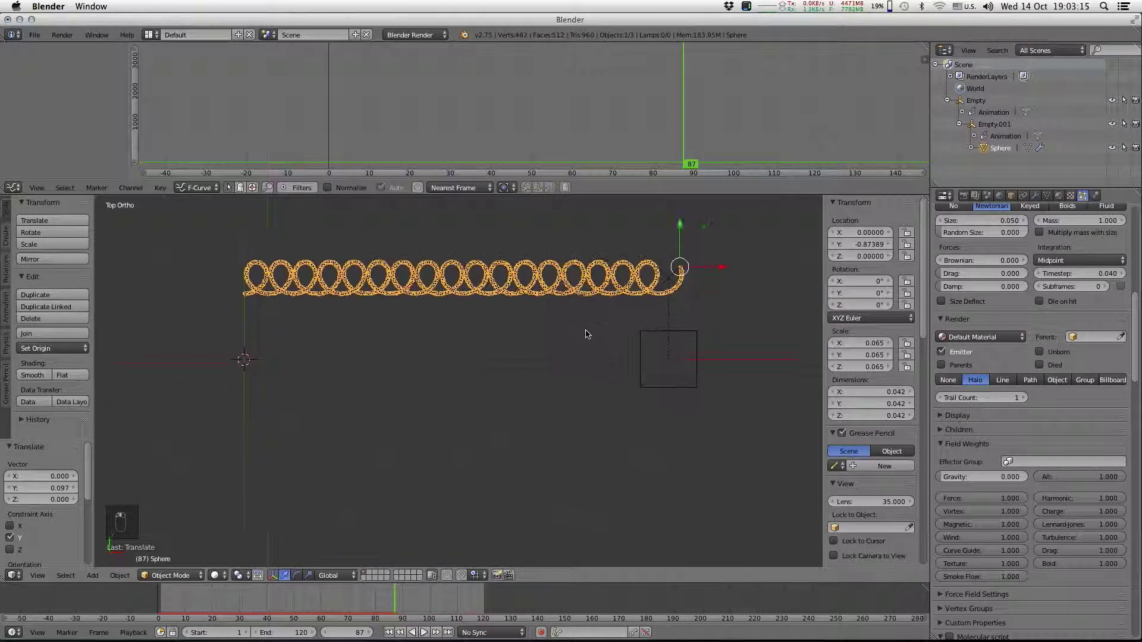
click(389, 632)
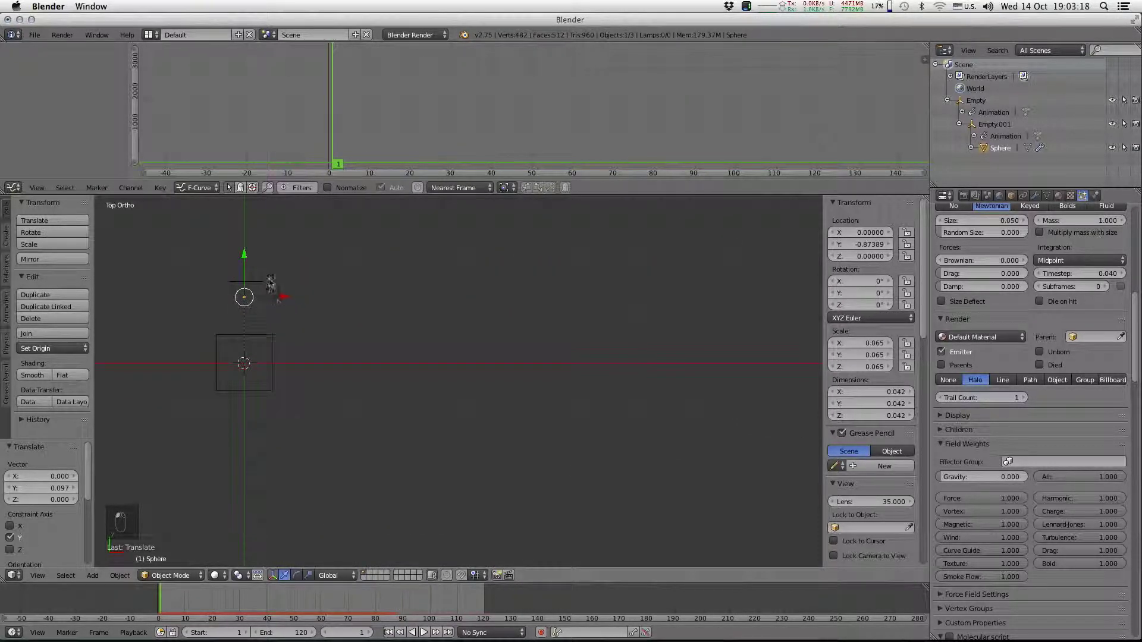
Duplicate Empty.001 with its sphere and place the copy higher along Y
right_click(265, 286)
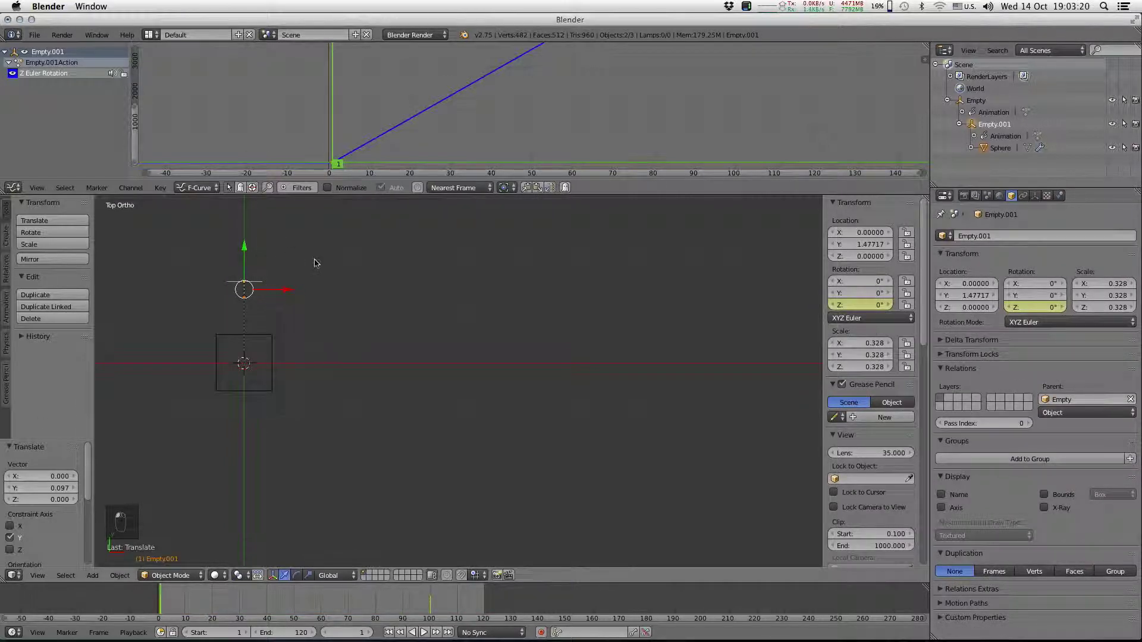
key(shift+d)
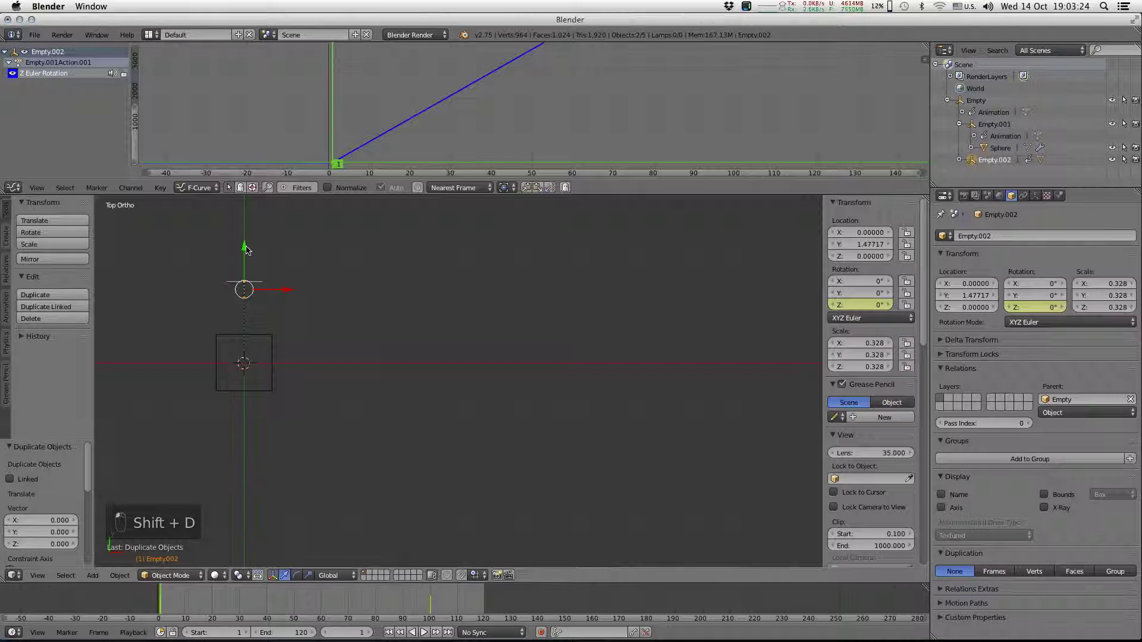
key(y)
click(249, 214)
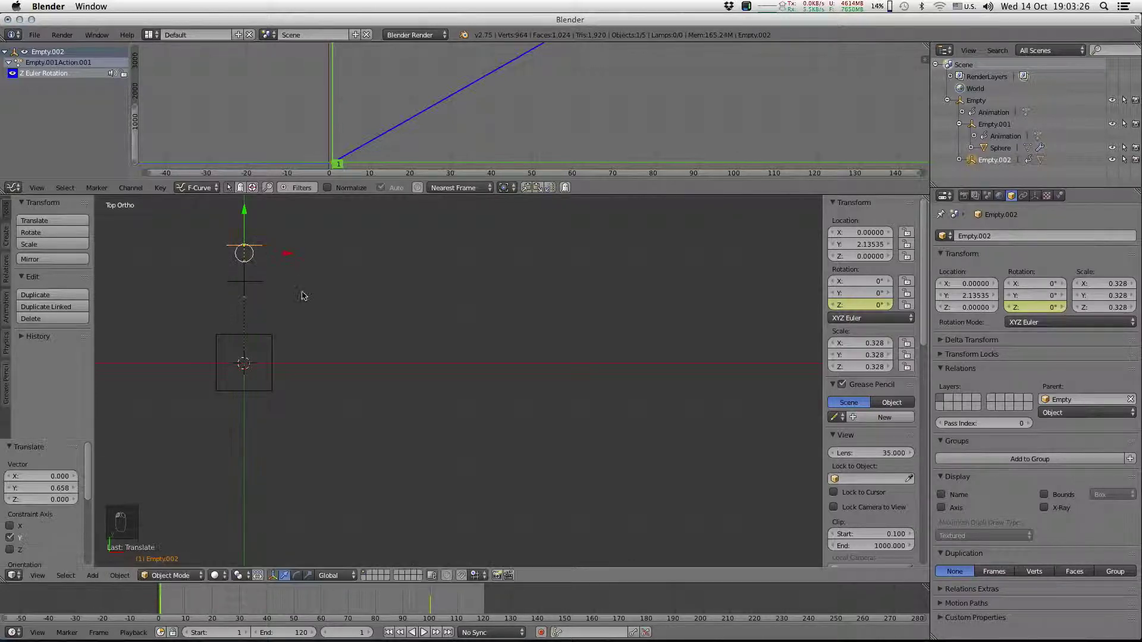
key(a)
right_click(245, 265)
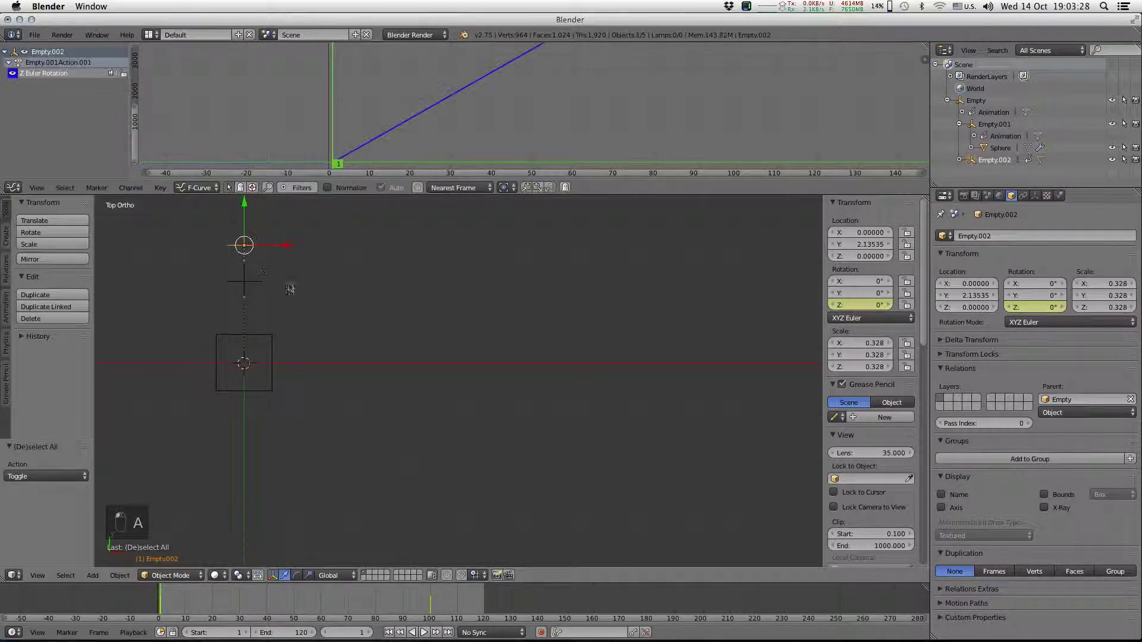
shift+middle_drag(258, 272, 305, 354)
scroll(304, 353, up, 3)
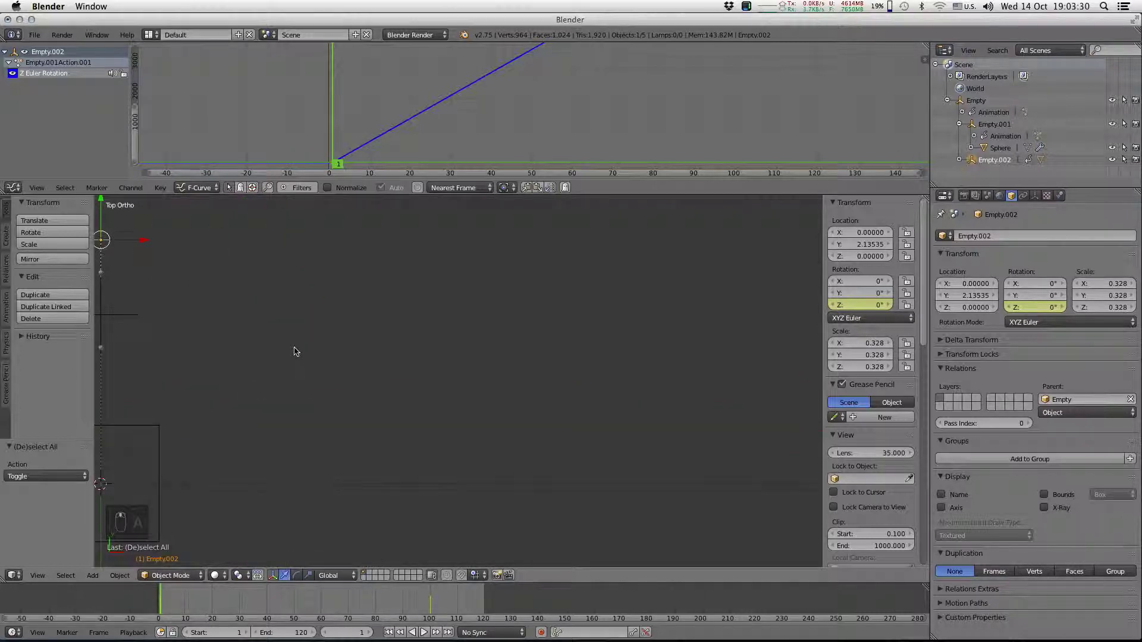
Move the copied sphere along Y so it orbits closer to its empty
right_click(385, 326)
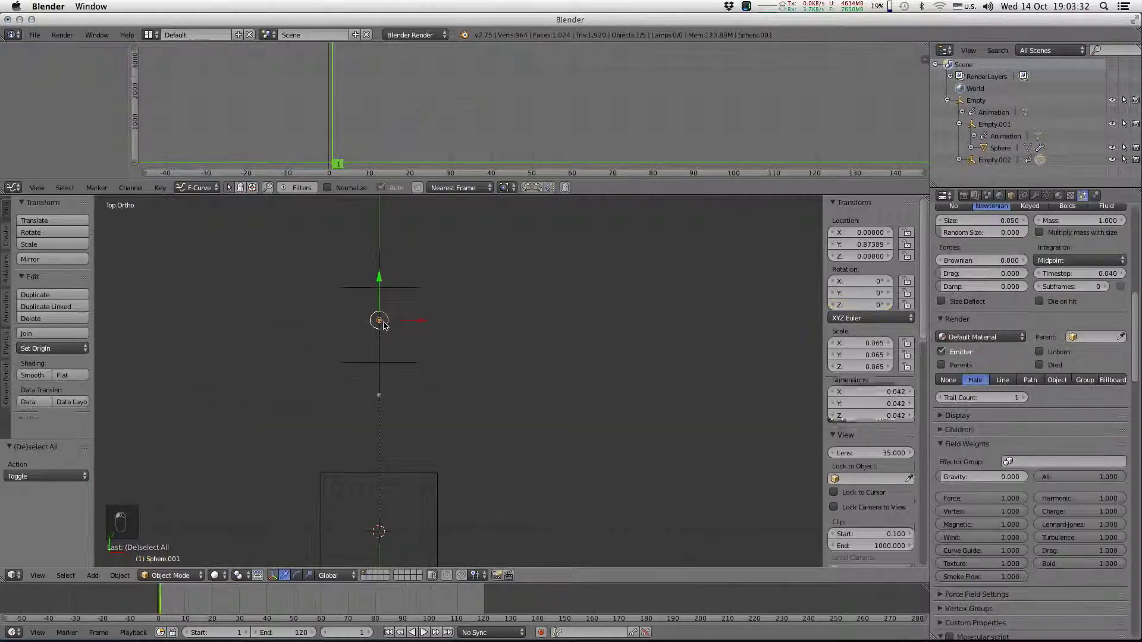
key(g)
key(y)
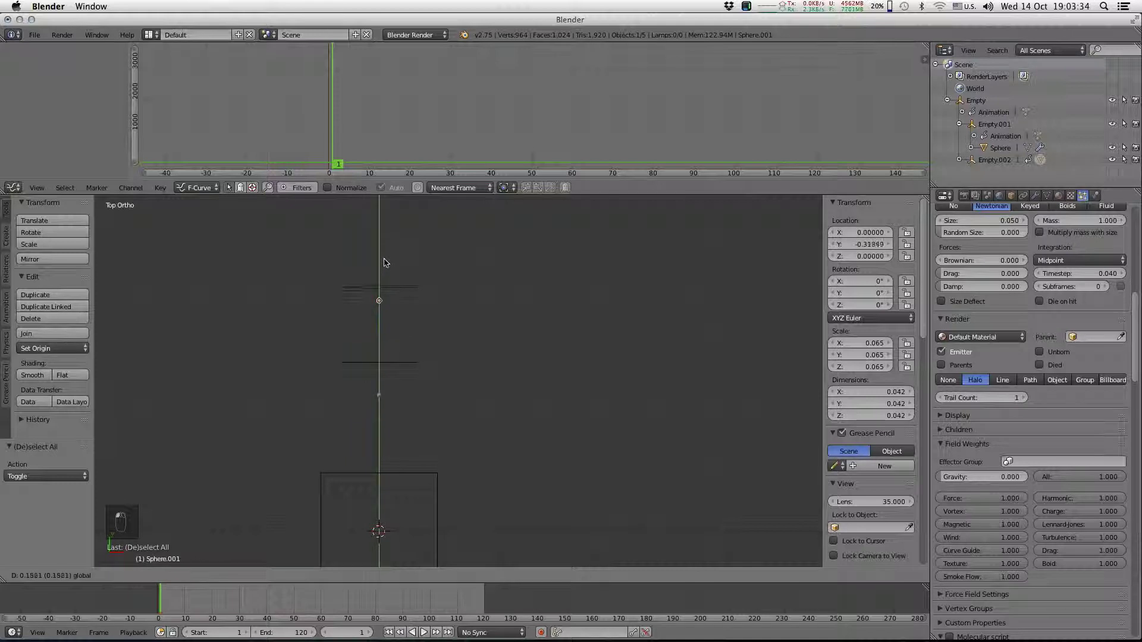
click(385, 261)
scroll(385, 261, down, 3)
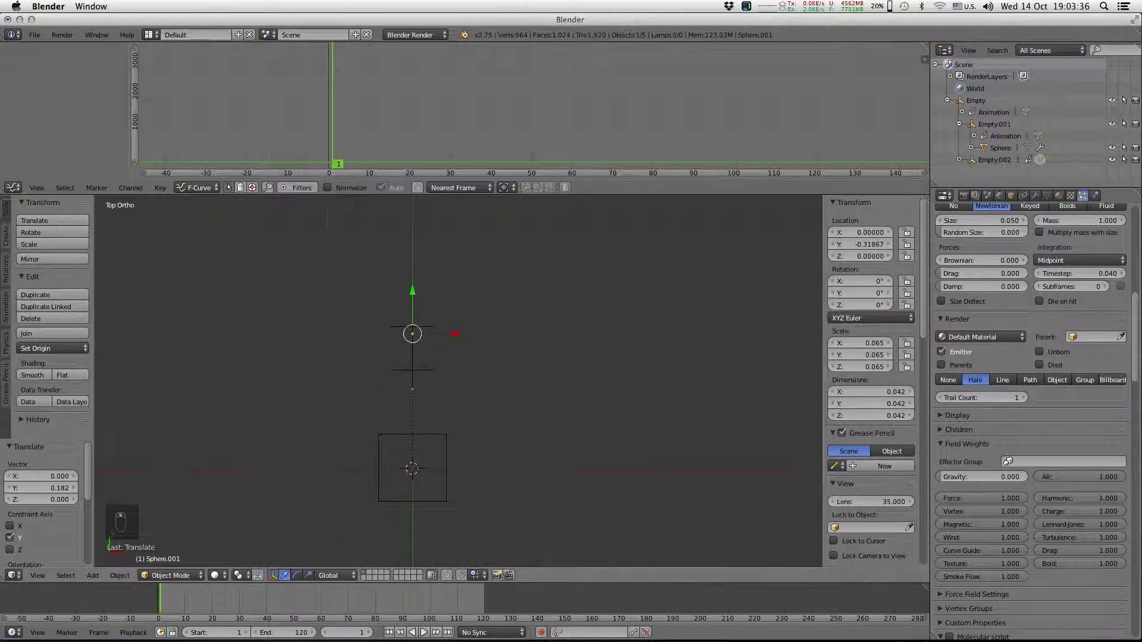
mouse_move(527, 391)
shift+middle_down()
mouse_move(317, 375)
mouse_move(372, 367)
shift+middle_up()
scroll(316, 374, down, 1)
scroll(374, 375, right, 2)
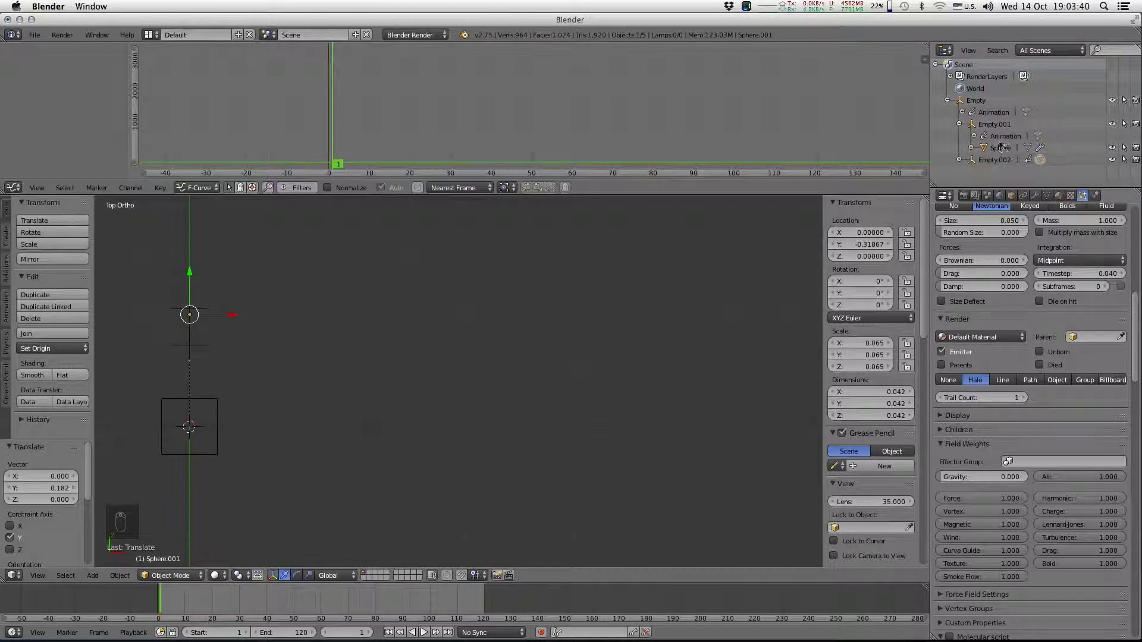
Replay to check the two rows of loops, then select the cube-shaped parent empty
key(alt+a)
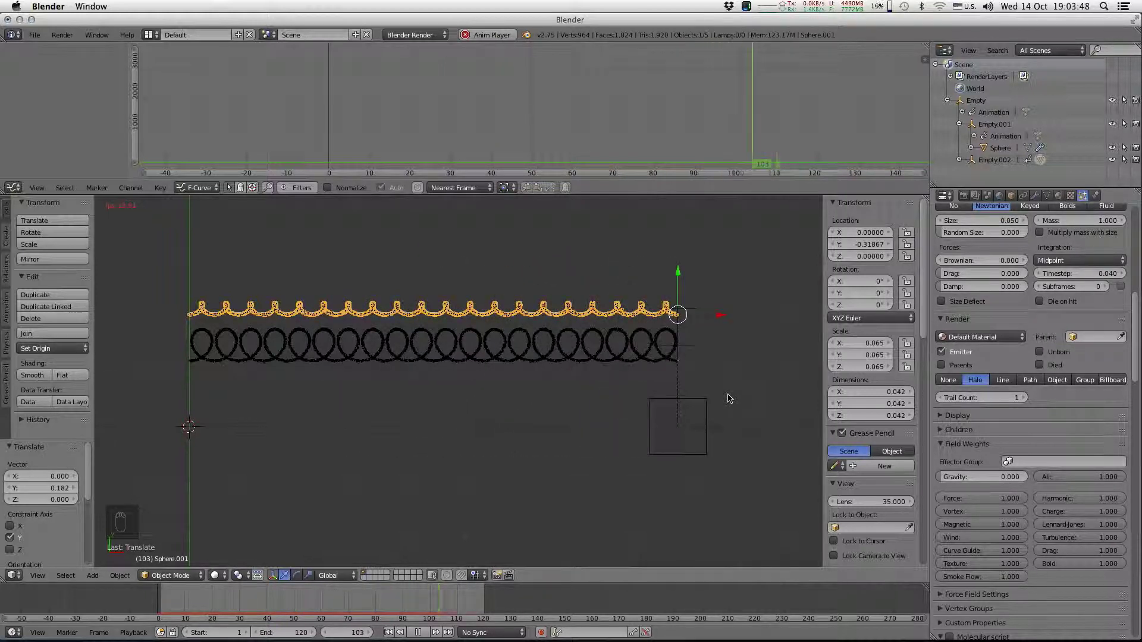
key(alt+a)
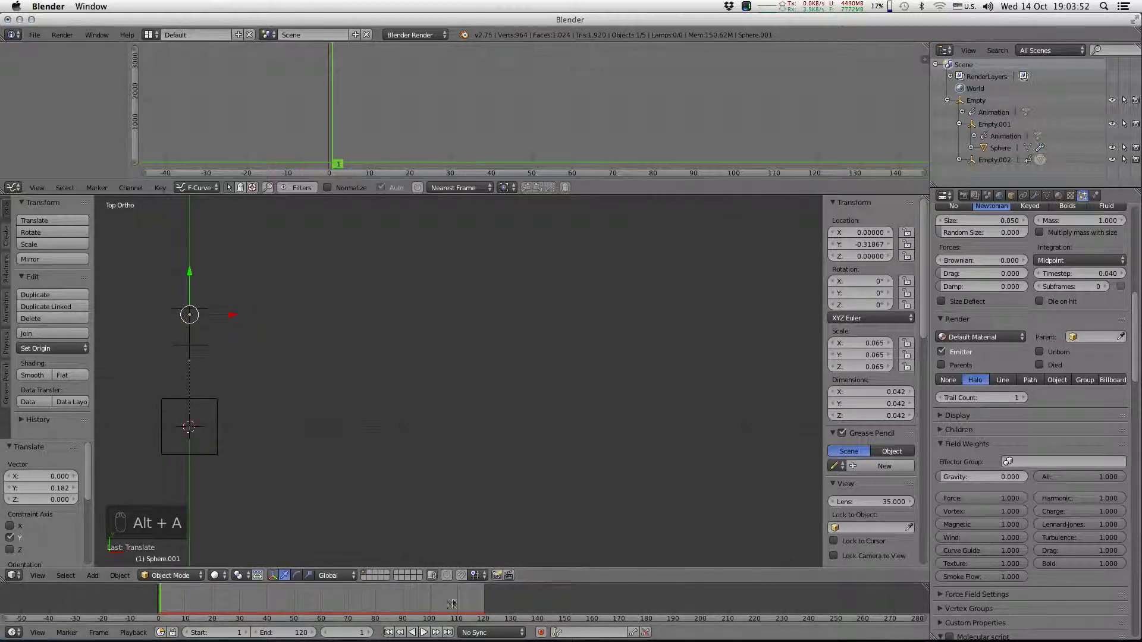
right_click(214, 404)
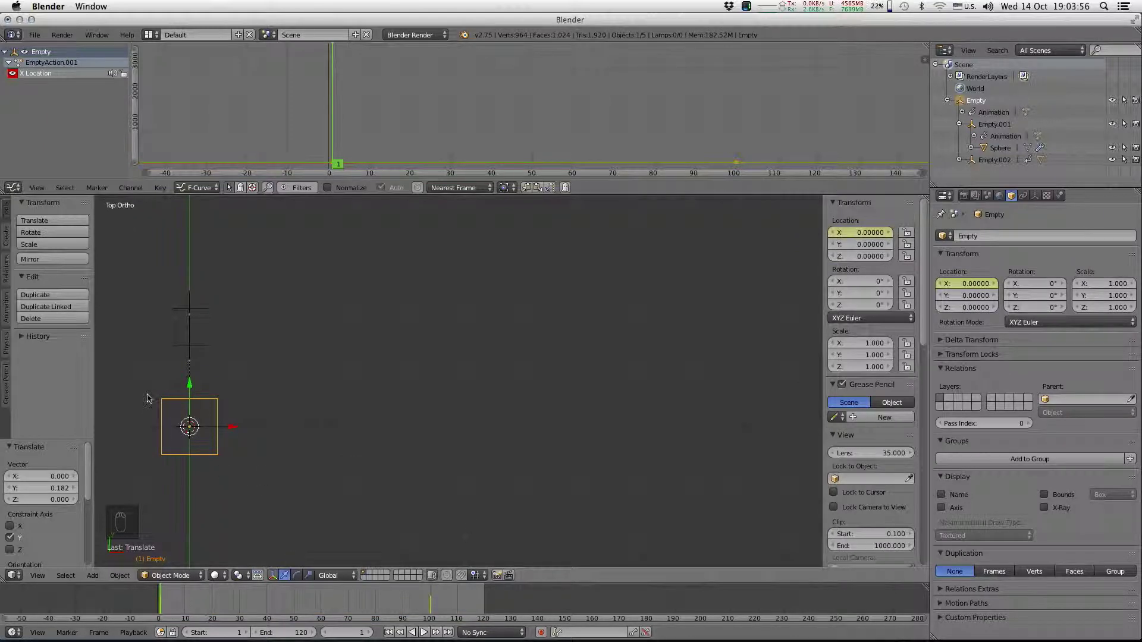
At frame 51 raise the parent empty to about Y 2.02 and key its Y location
click(296, 606)
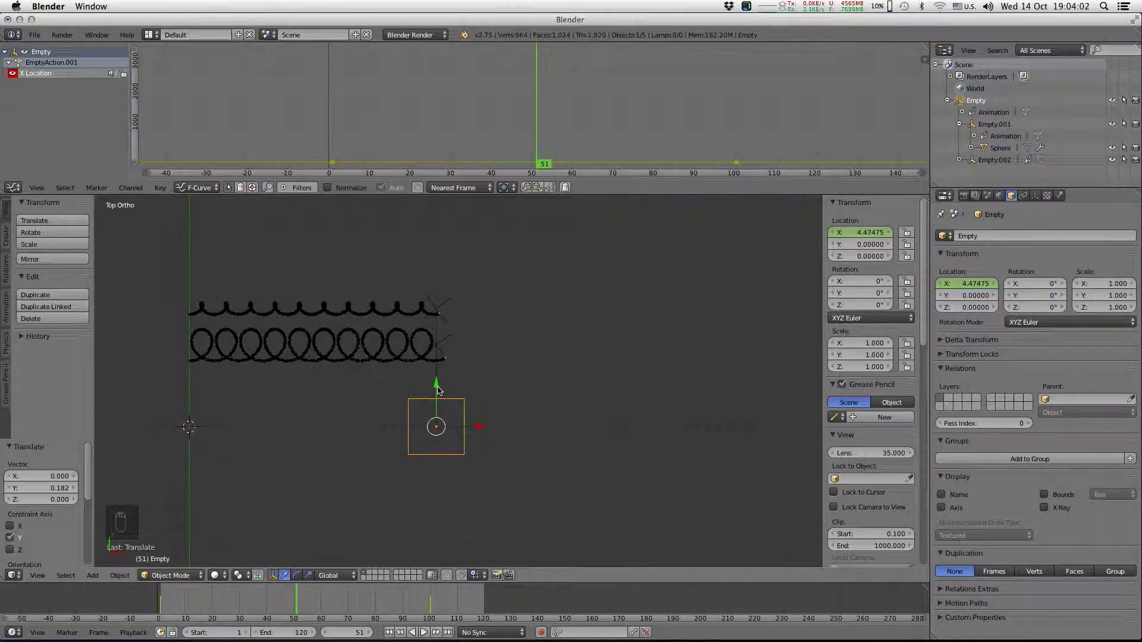
drag(437, 390, 459, 285)
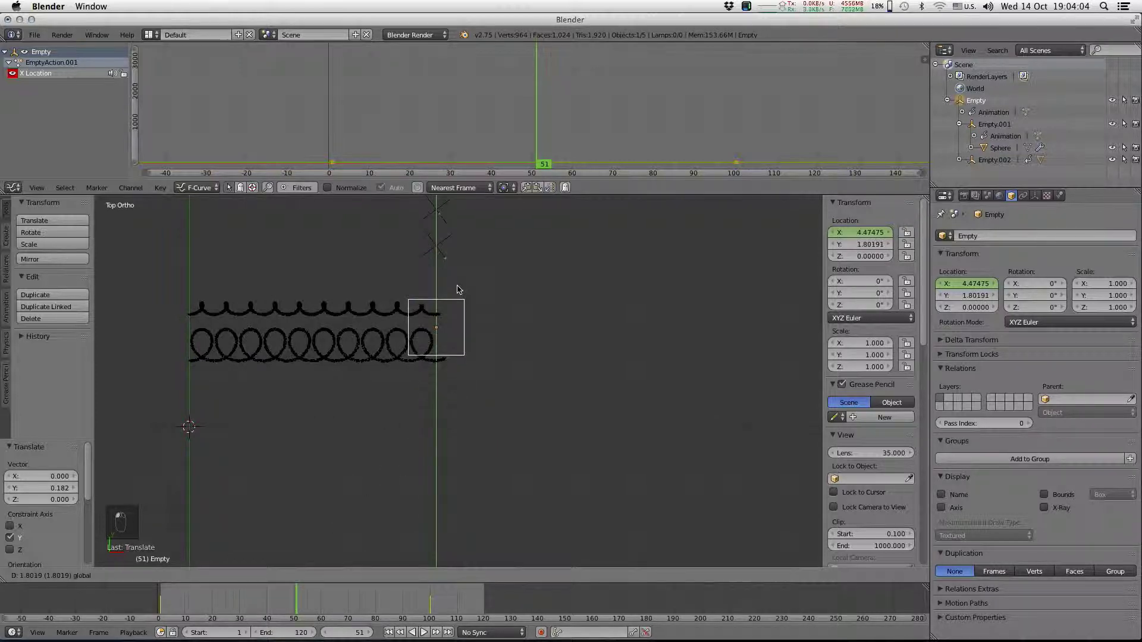
drag(459, 285, 460, 278)
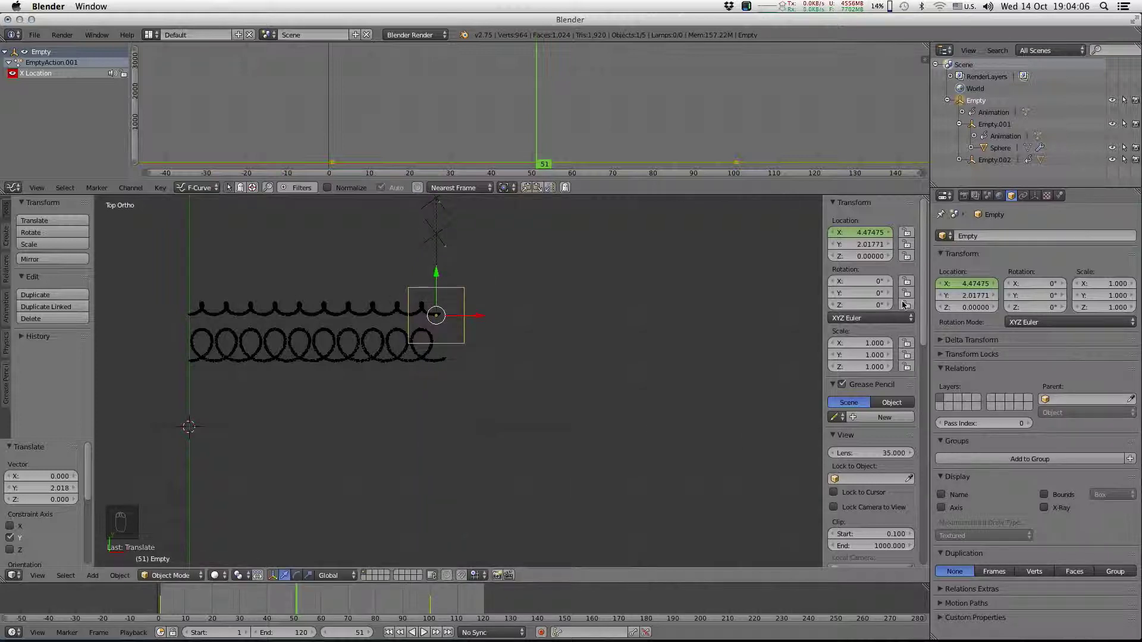
right_click(860, 245)
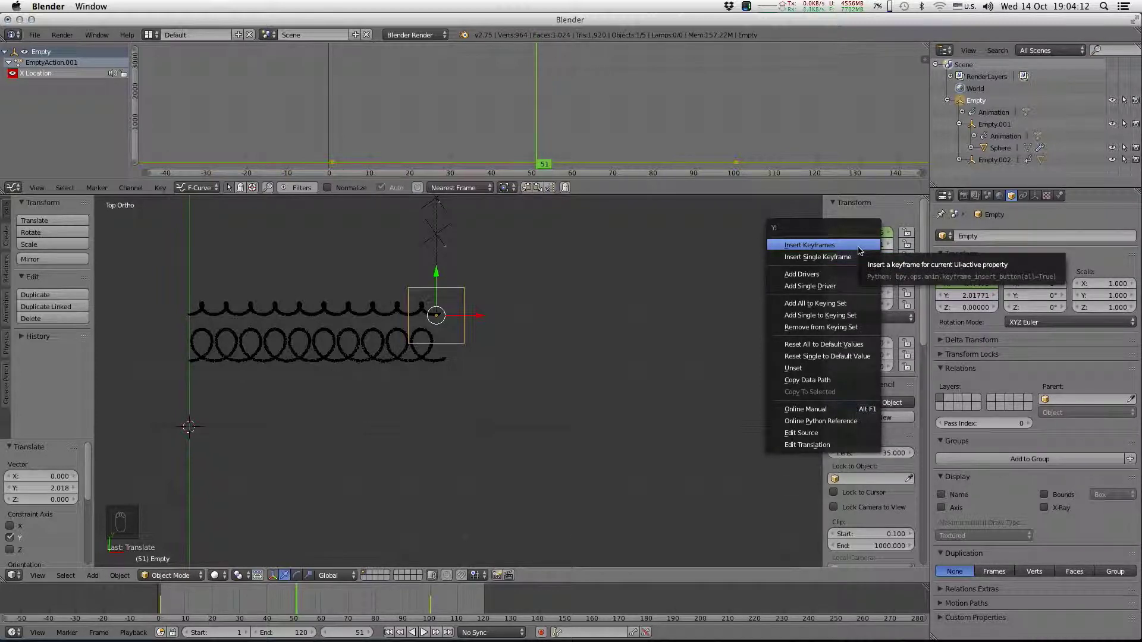
click(859, 258)
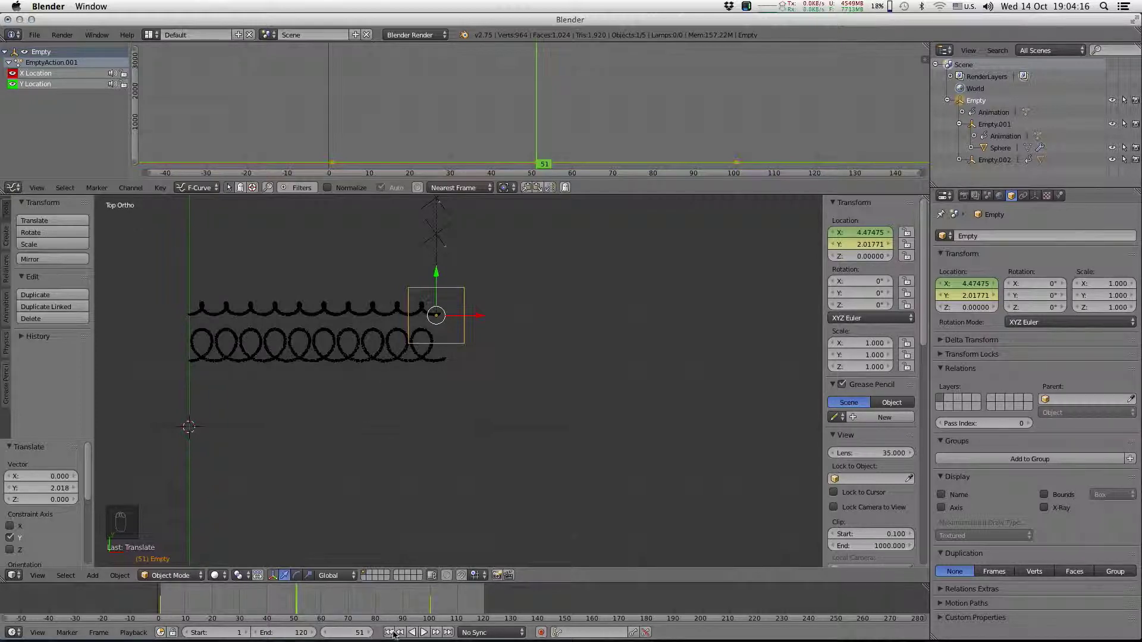
Key the empty's Y location at 0 on frames 1 and 100 so the trail arches
click(388, 633)
click(867, 244)
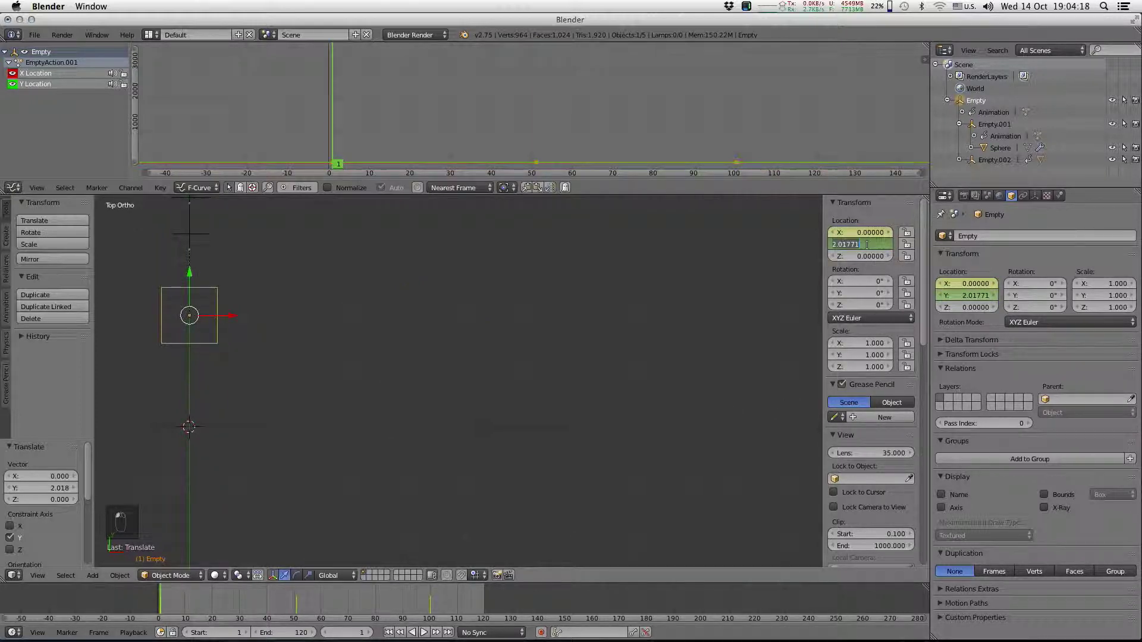
text(0)
key(Return)
right_click(865, 246)
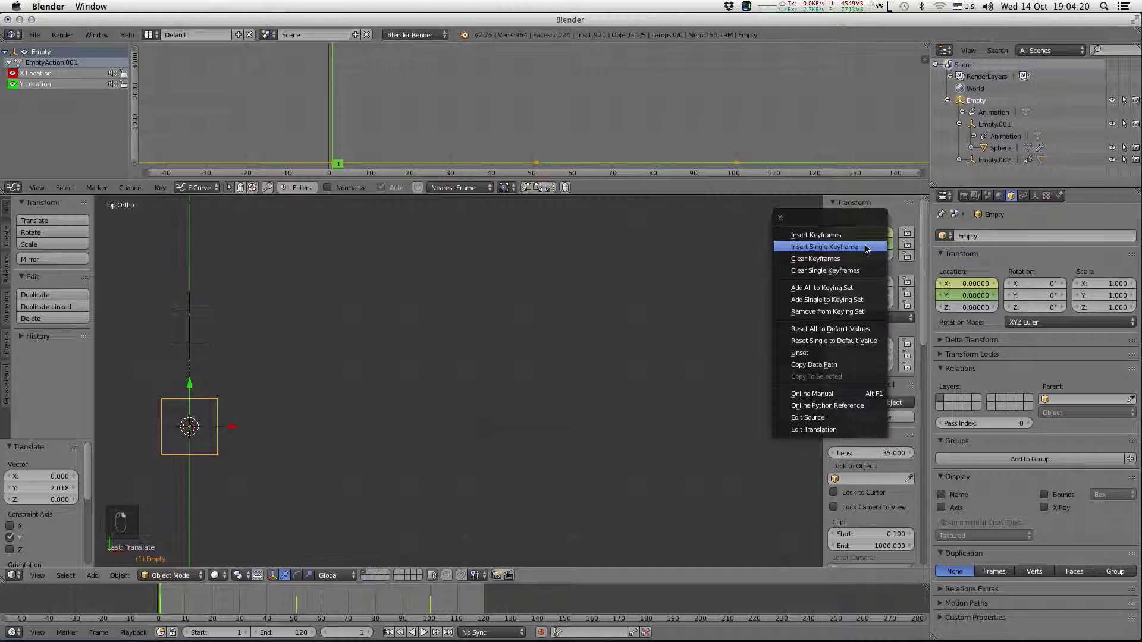
click(865, 247)
click(430, 607)
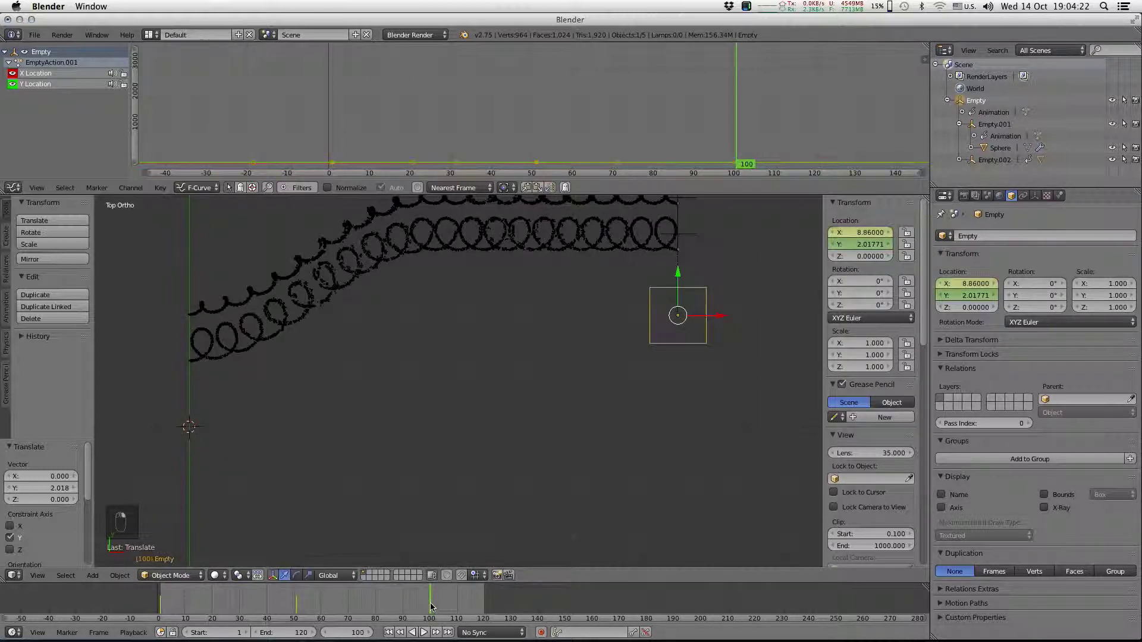
click(866, 243)
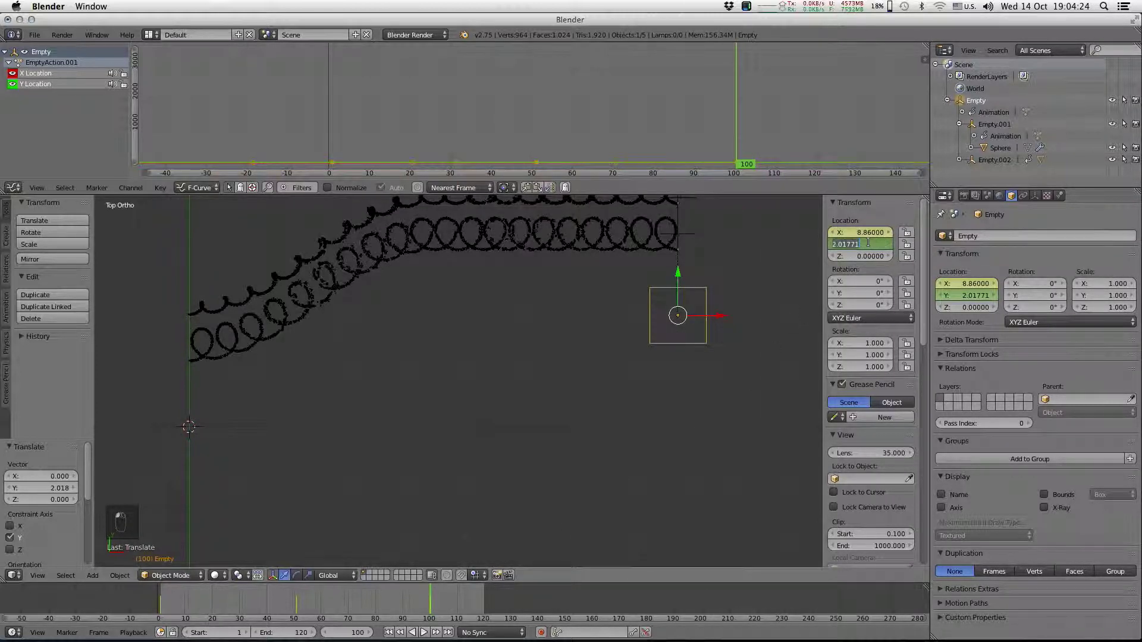
text(0)
key(Return)
right_click(867, 244)
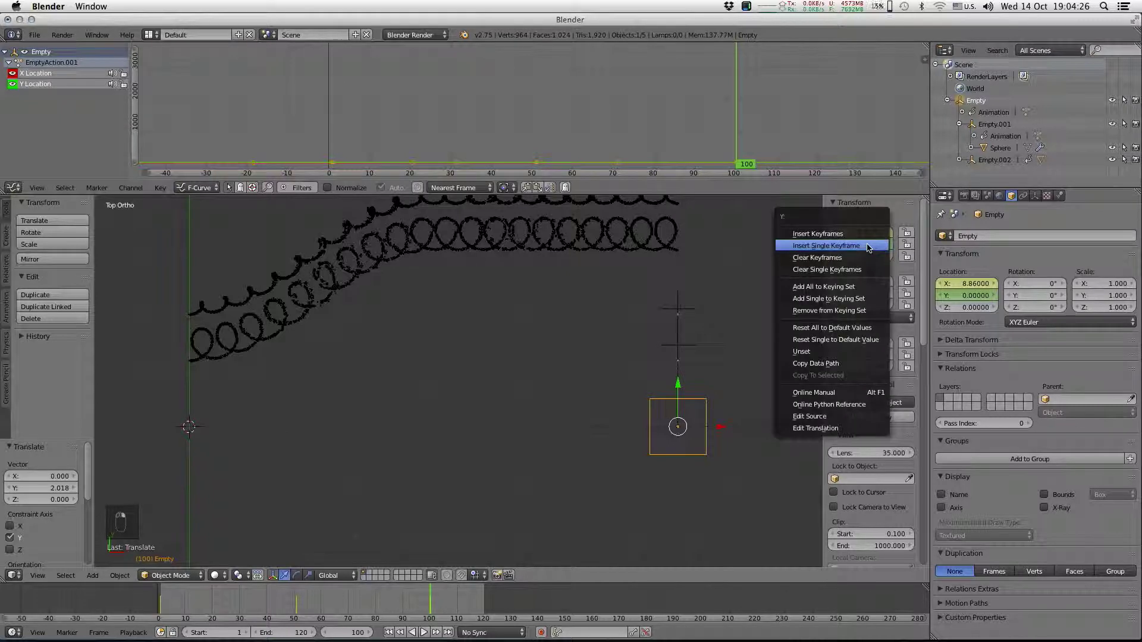
click(866, 248)
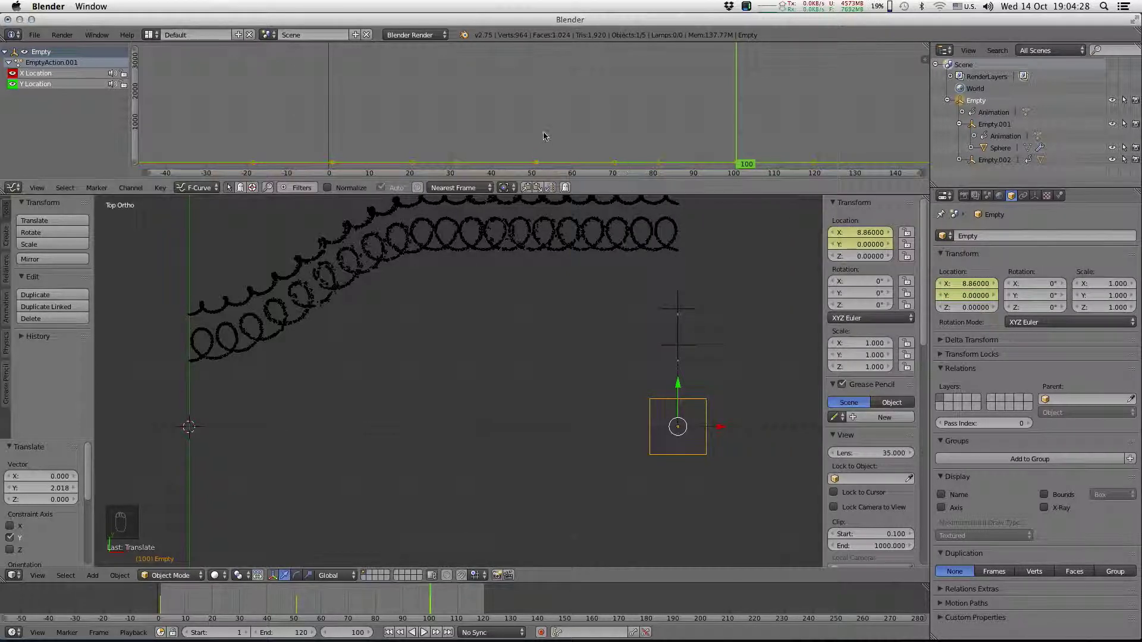
Fit the curves, select the sphere, and replay from frame 1 to watch the arched loop rows
key(KP_Decimal)
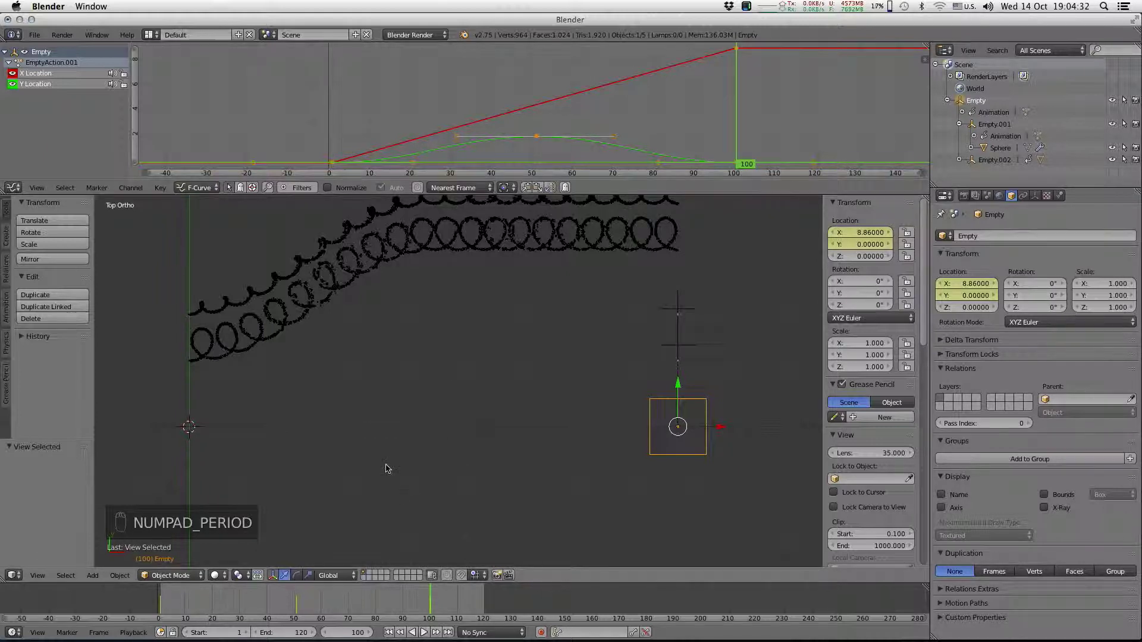
scroll(444, 424, down, 2)
scroll(508, 438, down, 1)
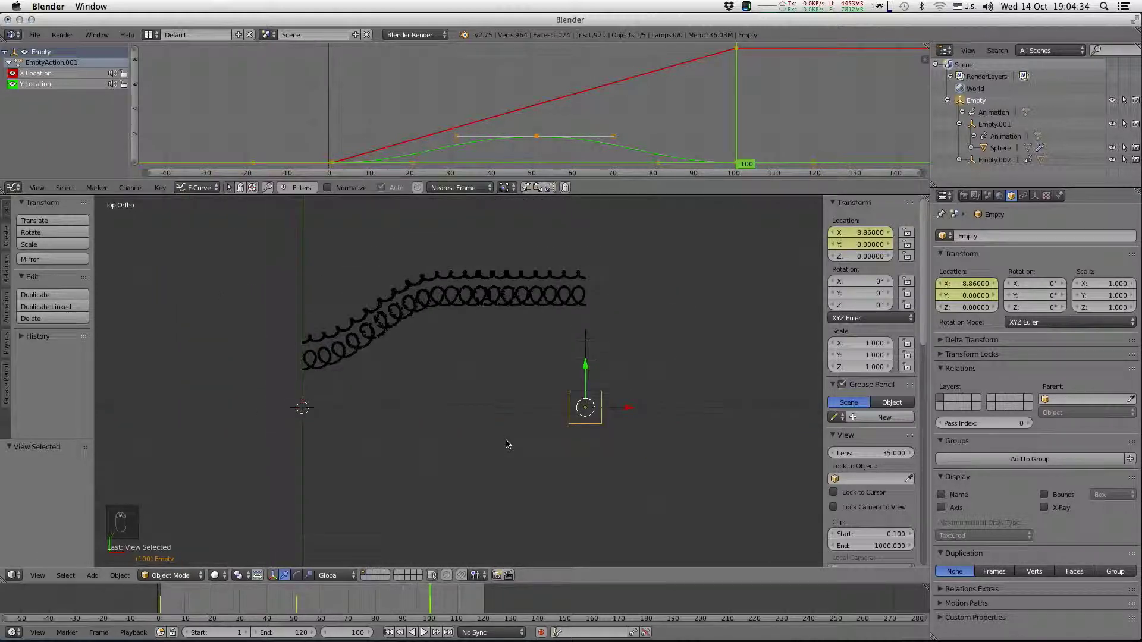
shift+middle_drag(473, 451, 416, 450)
scroll(416, 450, up, 1)
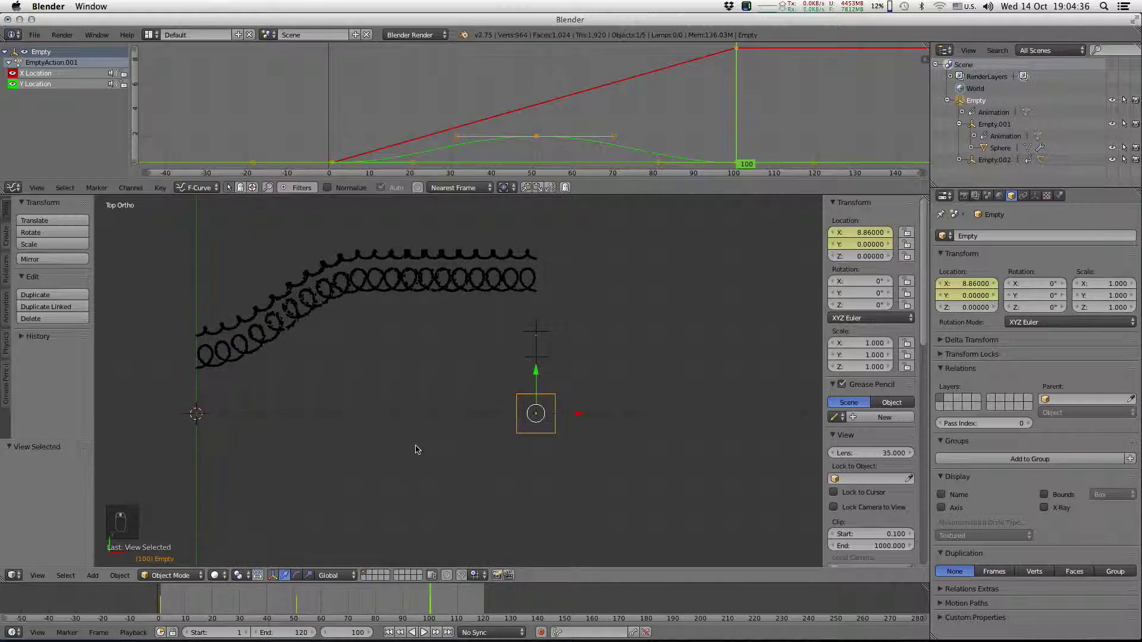
click(1001, 147)
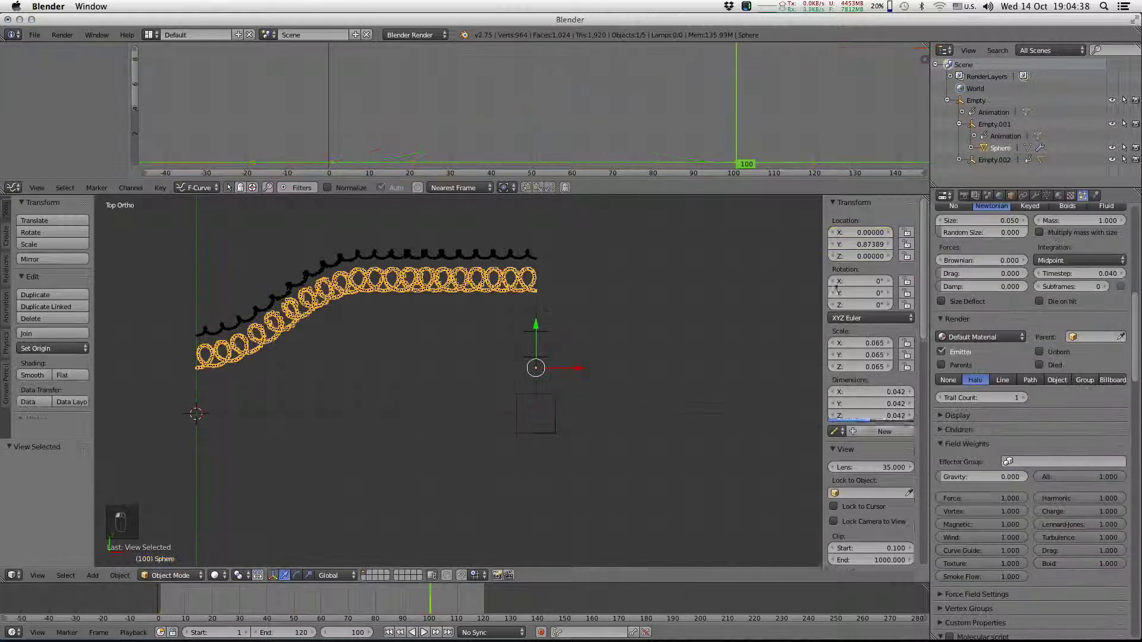
click(389, 633)
key(alt+a)
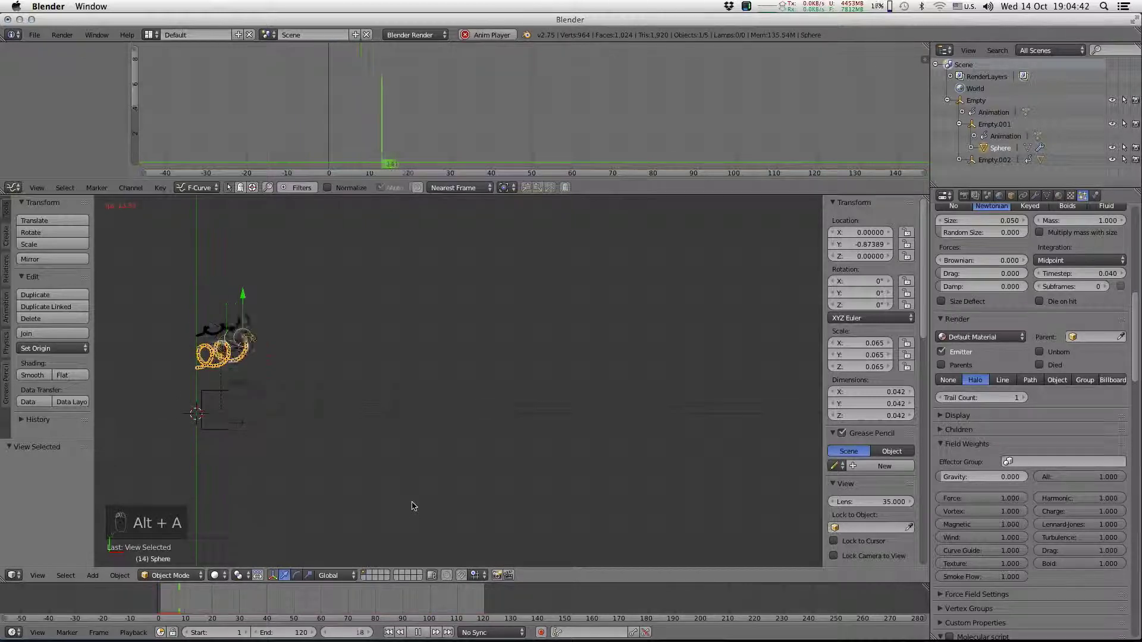